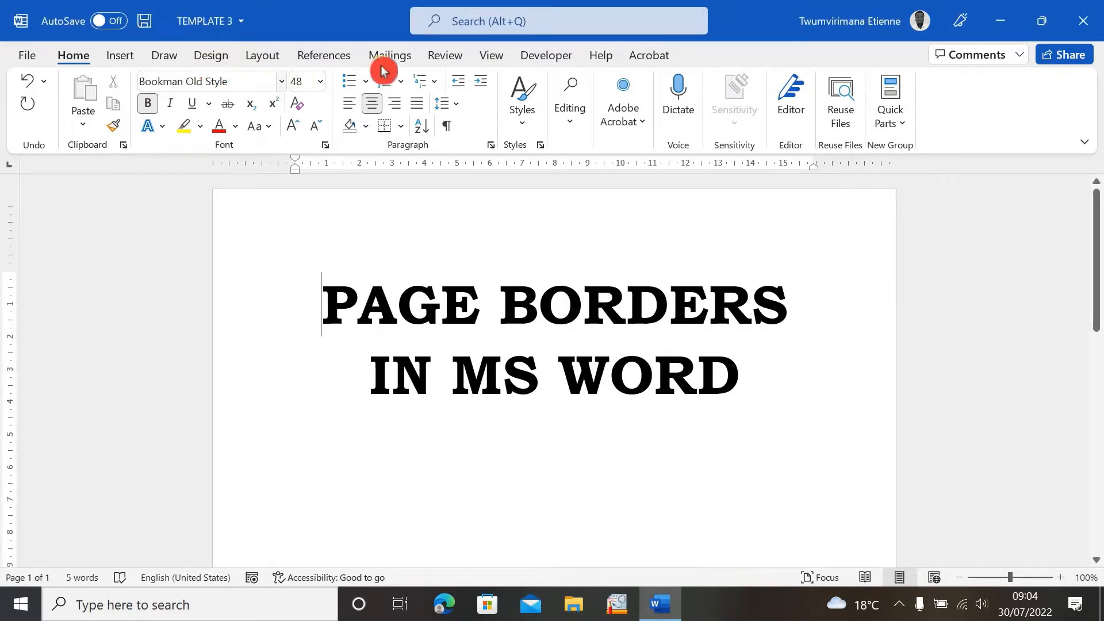
# - Open the Page Borders dialog and examine its style, colour, width and art options
pyautogui.click(213, 55)
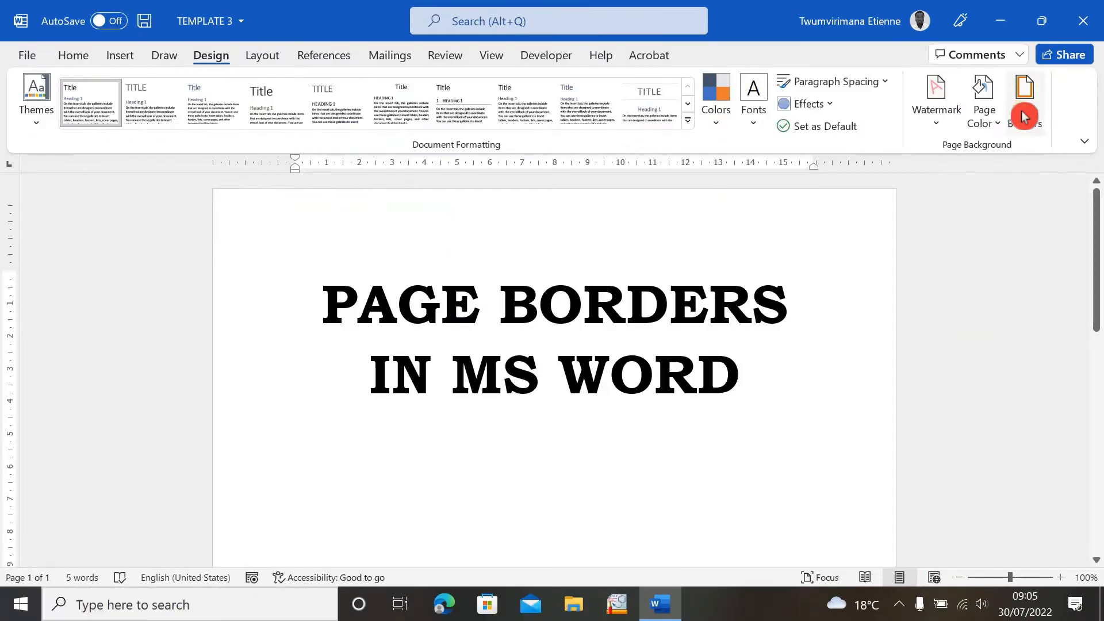
pyautogui.click(943, 239)
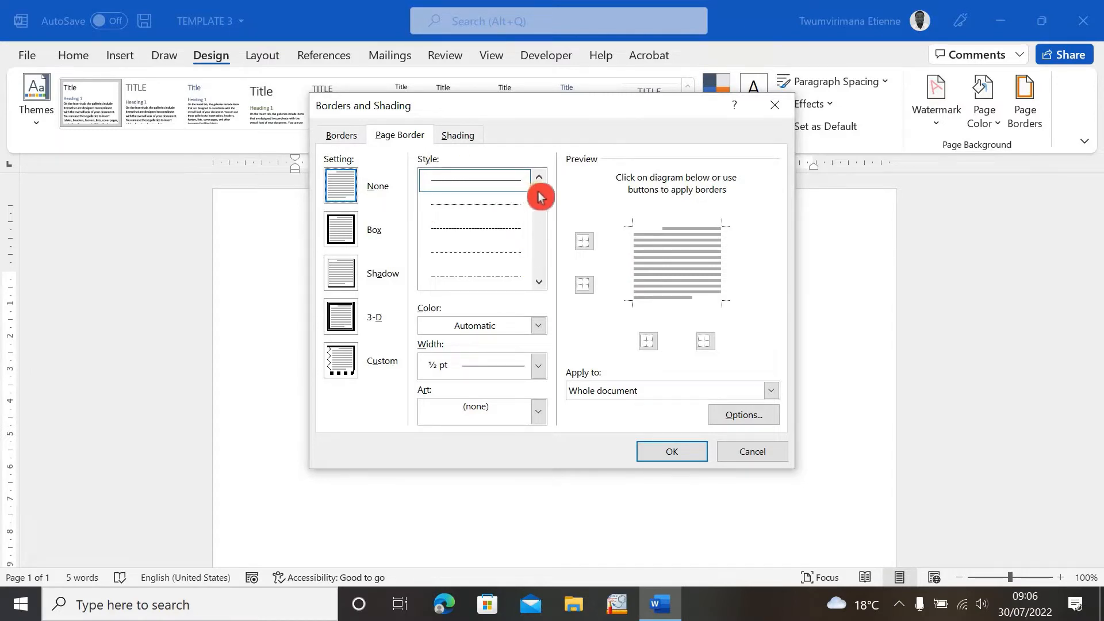
pyautogui.moveTo(540, 197)
pyautogui.mouseDown()
pyautogui.moveTo(541, 271)
pyautogui.moveTo(545, 184)
pyautogui.mouseUp()
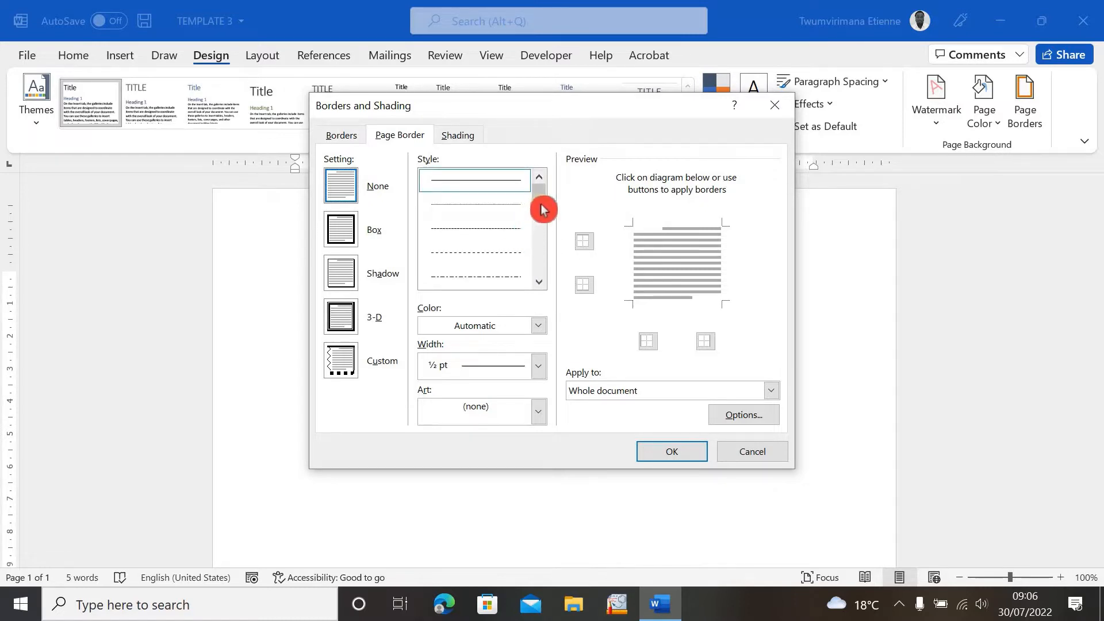
pyautogui.click(539, 325)
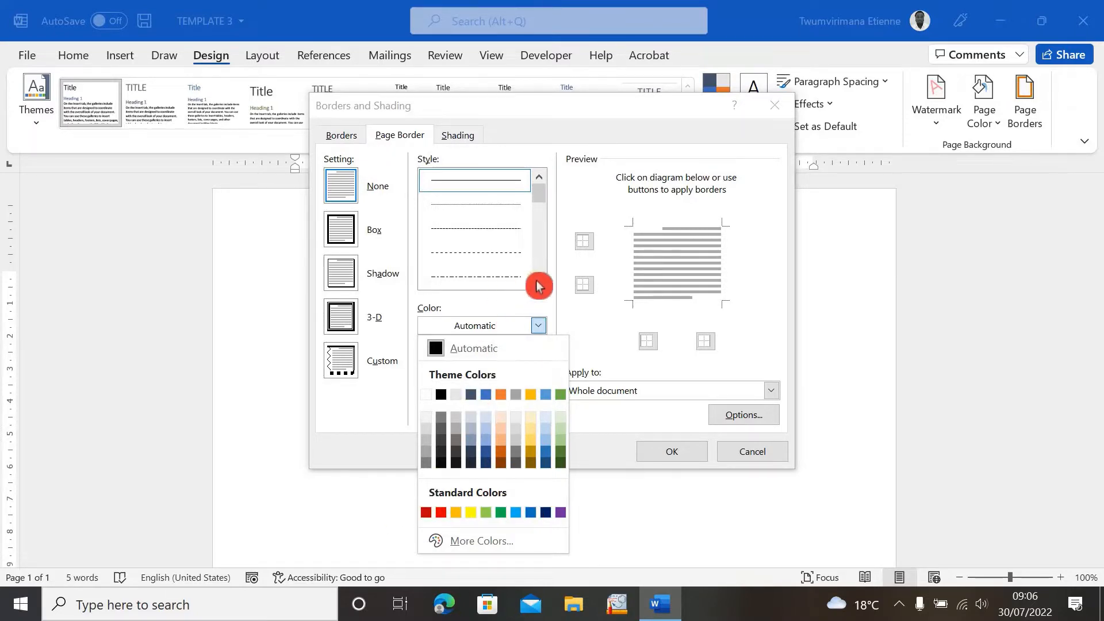
pyautogui.click(549, 309)
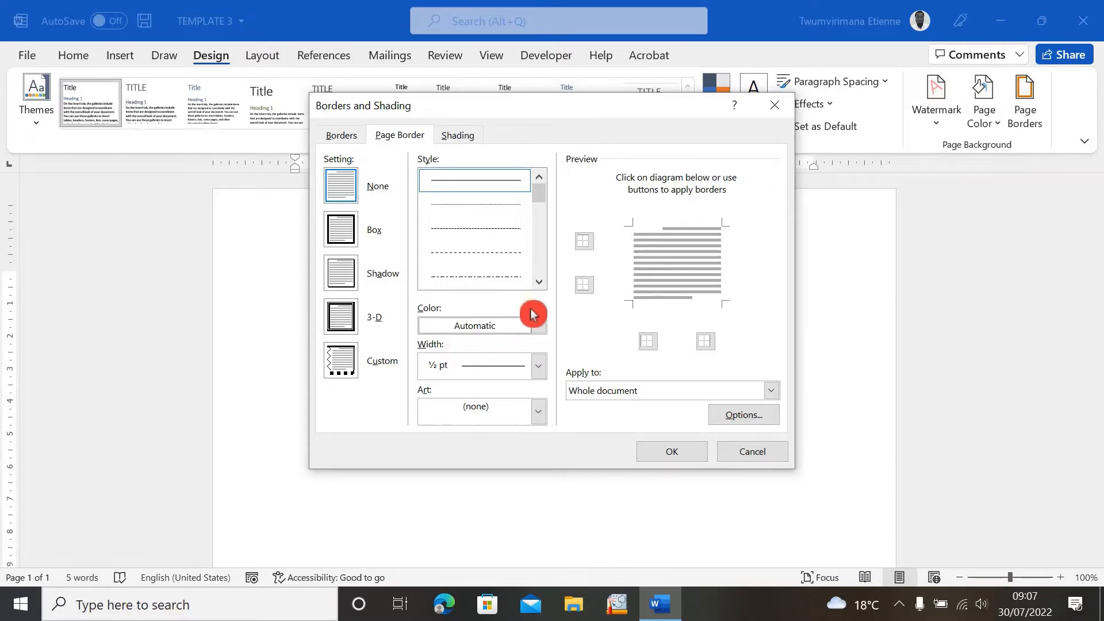
pyautogui.click(539, 368)
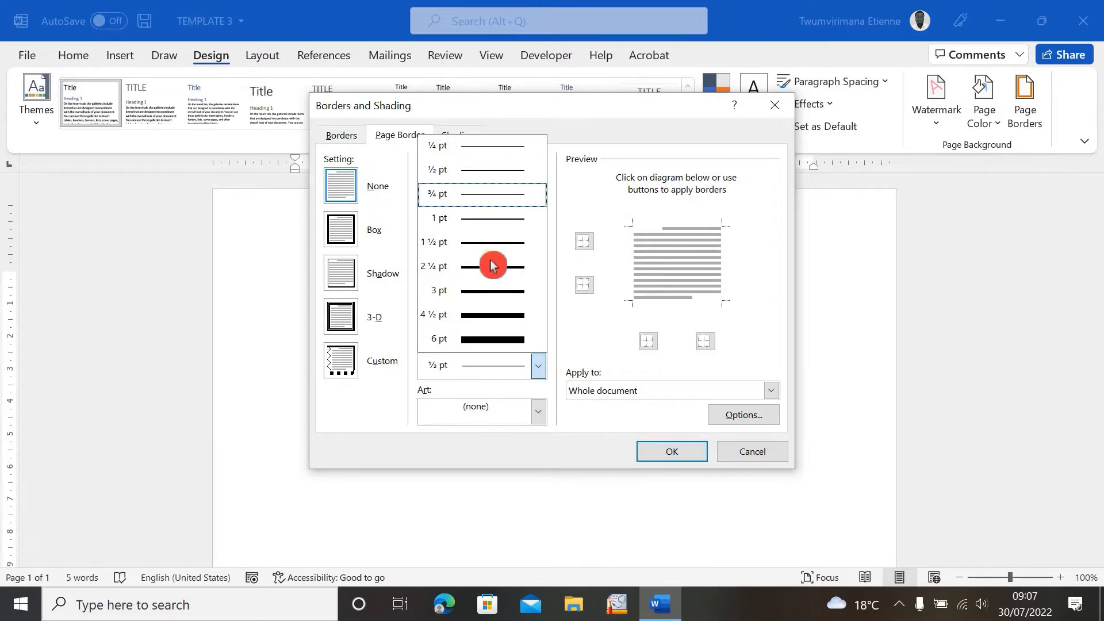
pyautogui.click(543, 368)
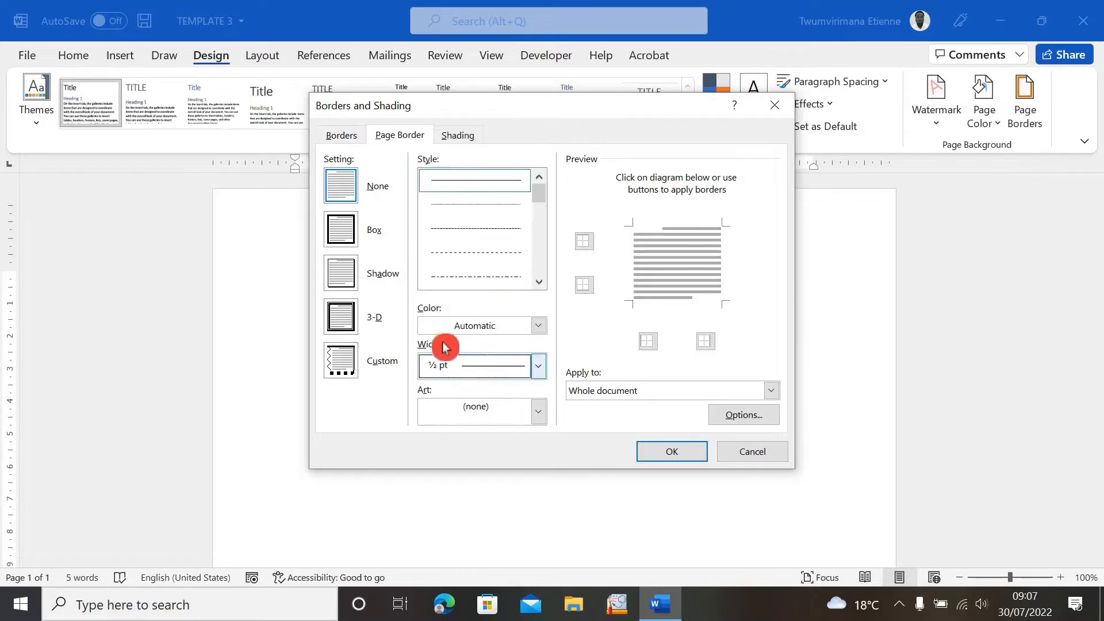
pyautogui.click(537, 368)
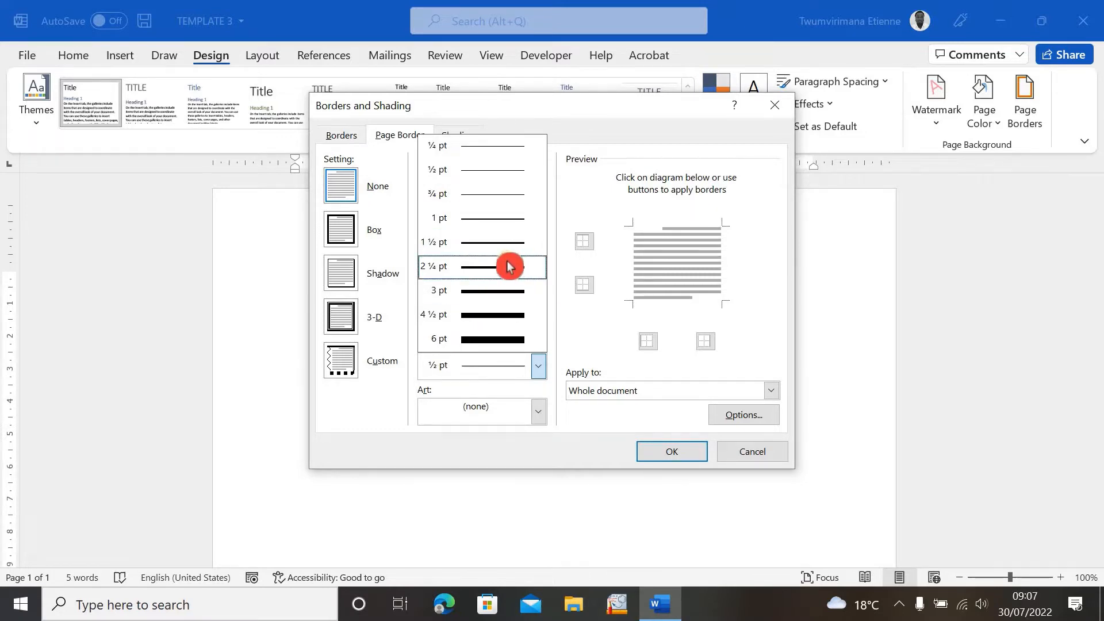
pyautogui.click(544, 372)
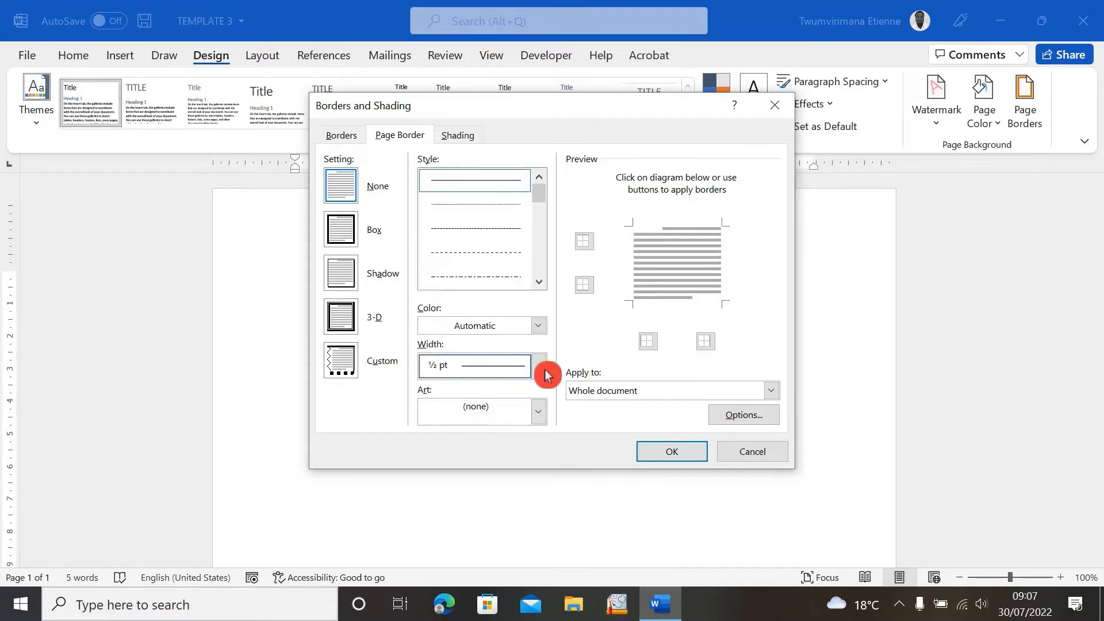
pyautogui.click(538, 410)
pyautogui.scroll(-3, 540, 456)
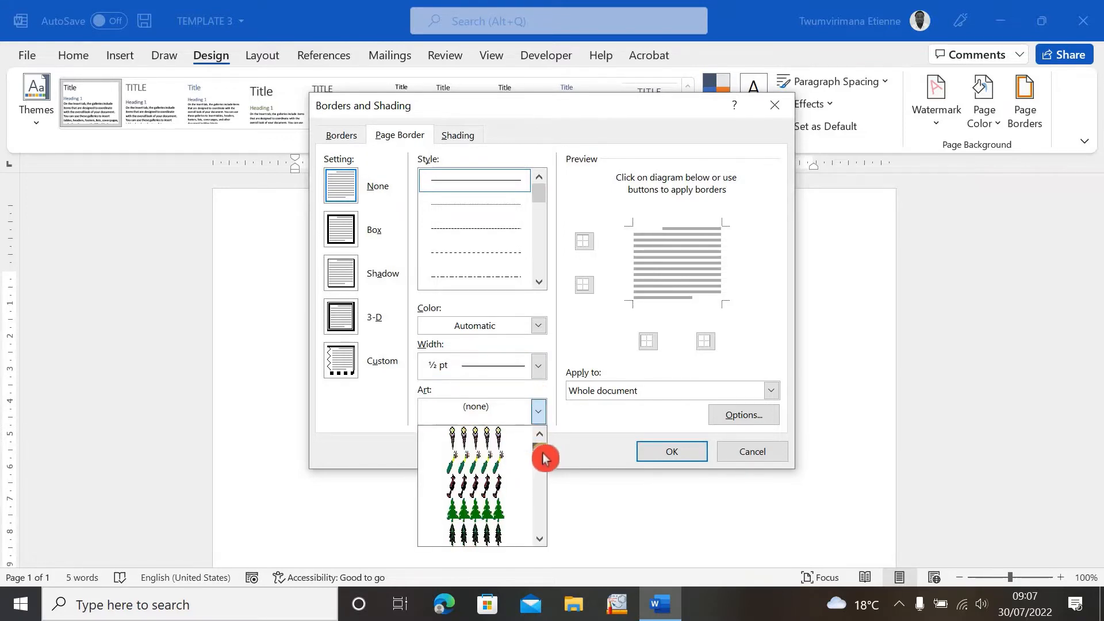
pyautogui.moveTo(543, 460)
pyautogui.mouseDown()
pyautogui.moveTo(542, 522)
pyautogui.moveTo(541, 454)
pyautogui.mouseUp()
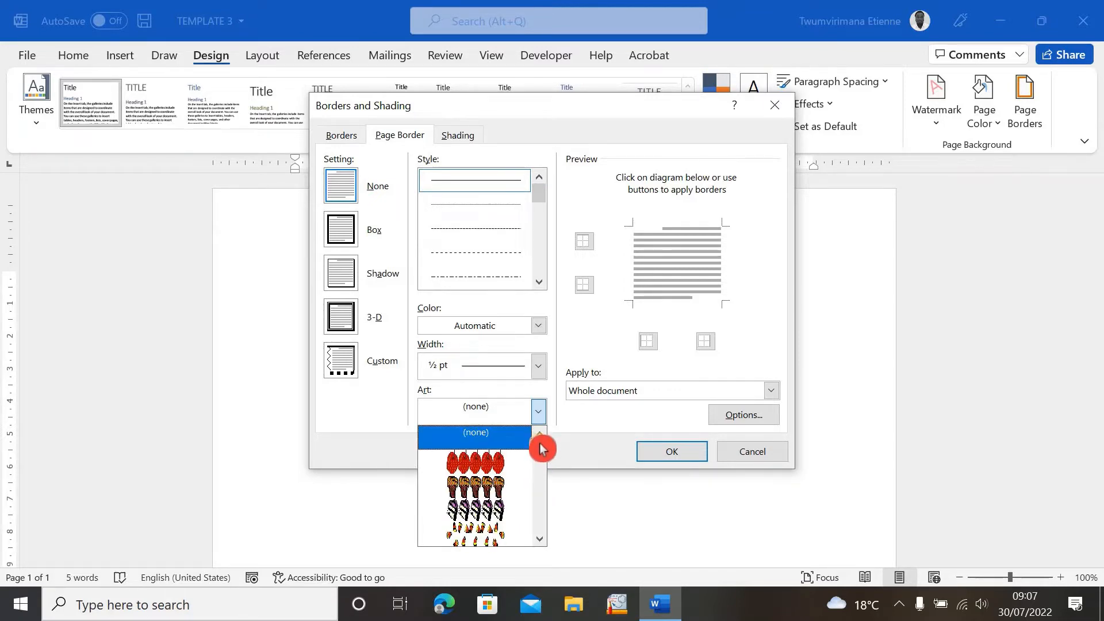
pyautogui.click(498, 443)
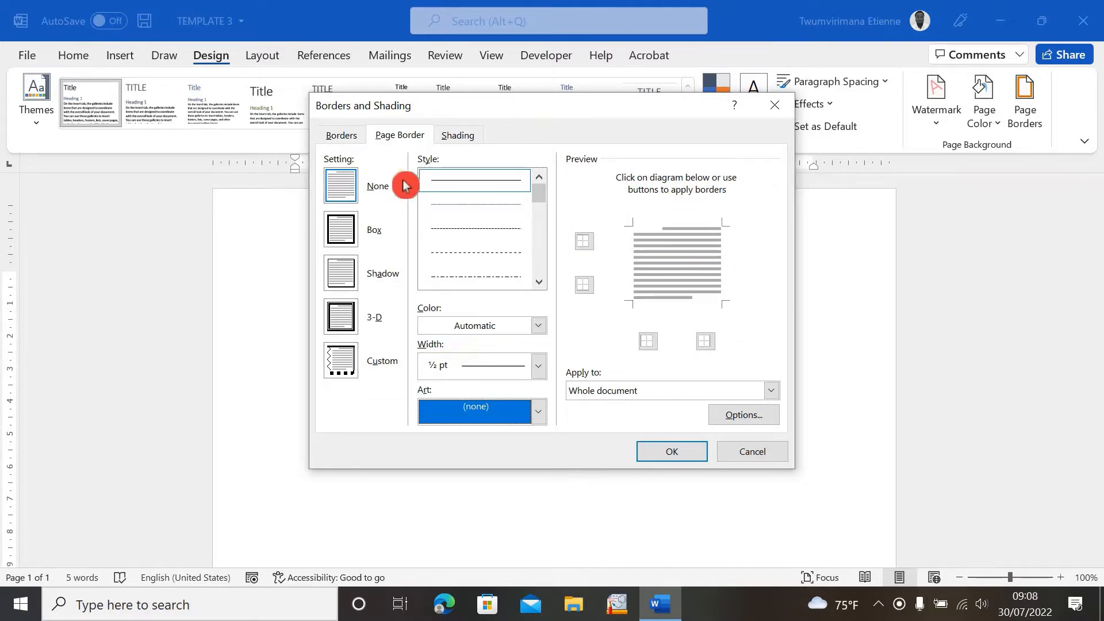
# - Try each page border setting in turn and leave Box selected
pyautogui.click(344, 233)
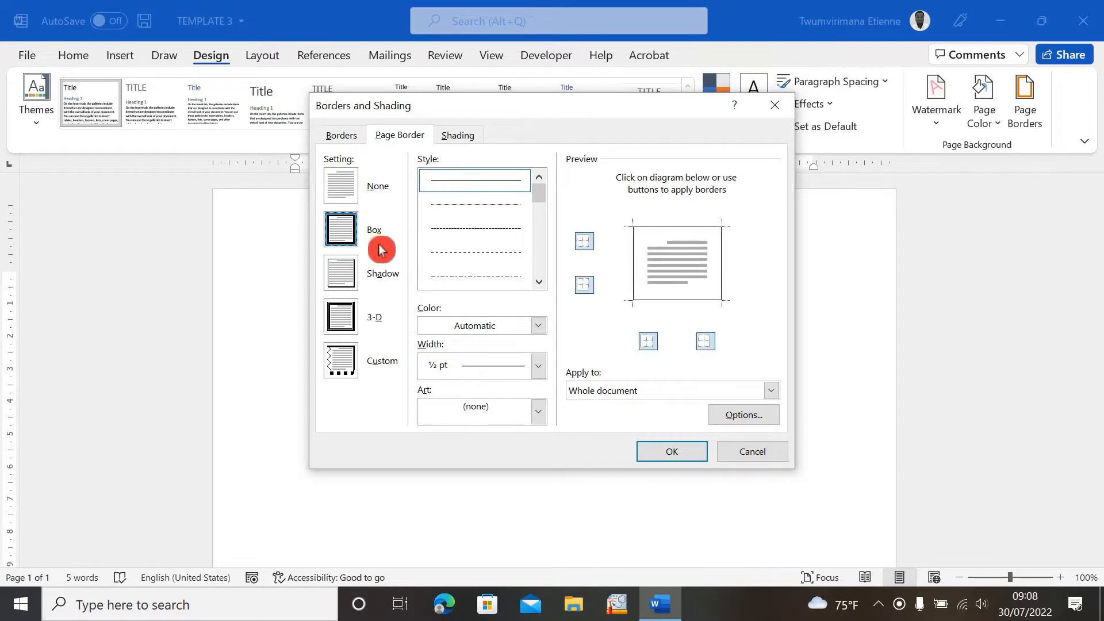
pyautogui.click(346, 191)
pyautogui.click(336, 228)
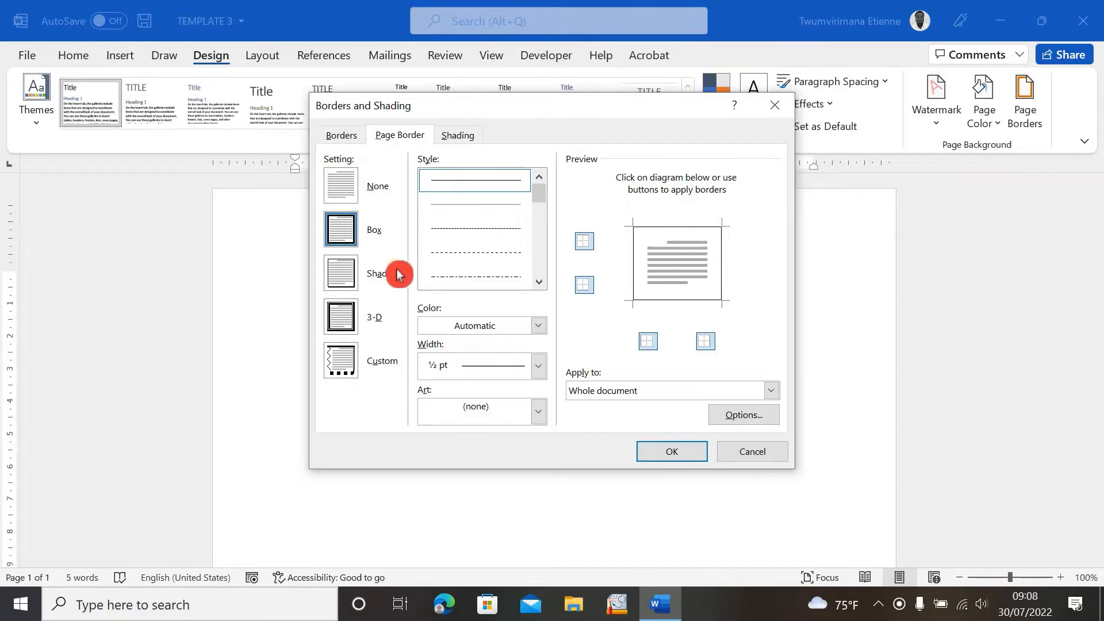
pyautogui.click(339, 267)
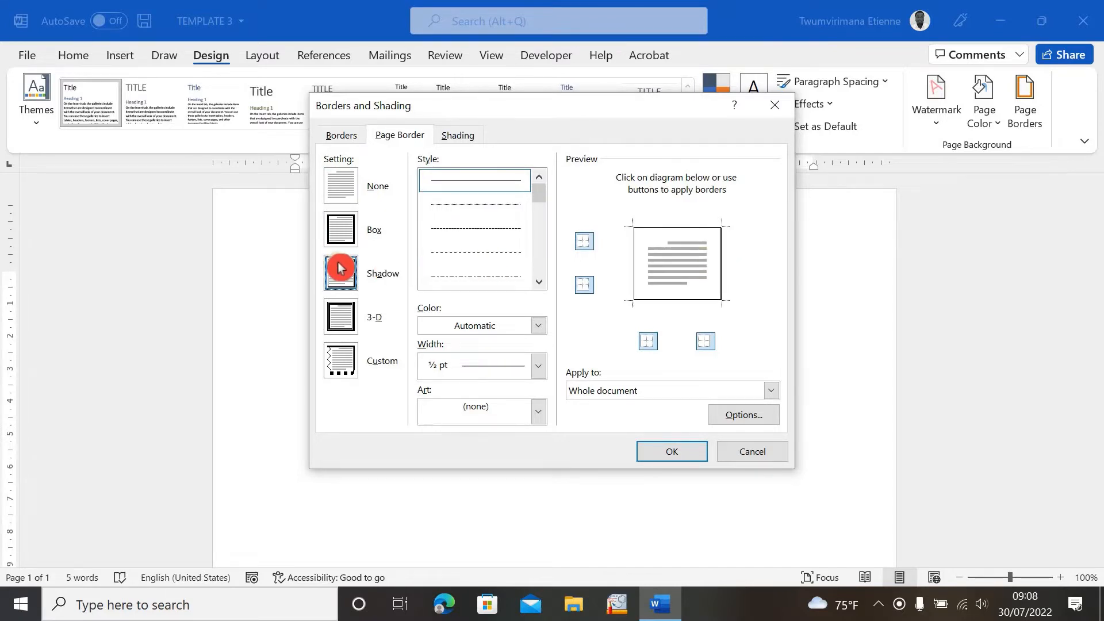
pyautogui.click(349, 324)
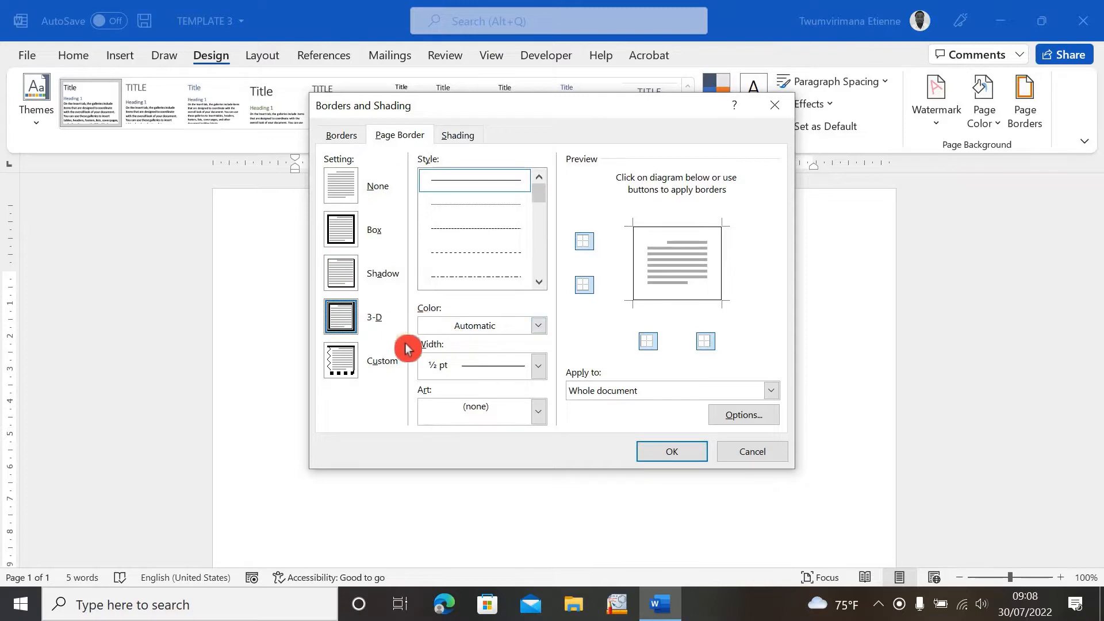
pyautogui.click(341, 368)
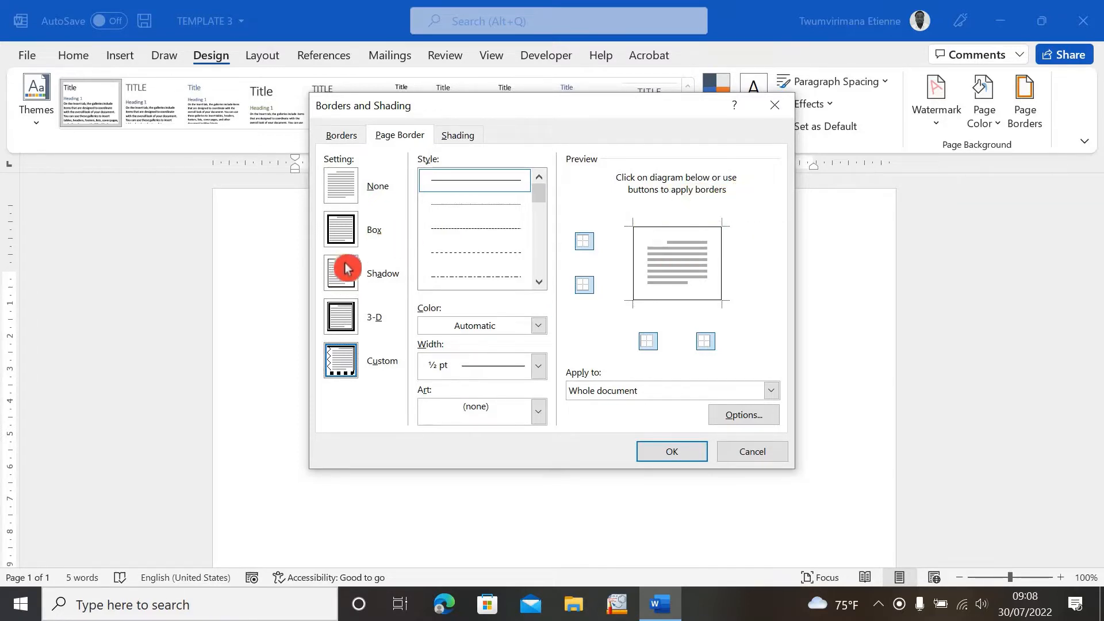
pyautogui.click(348, 238)
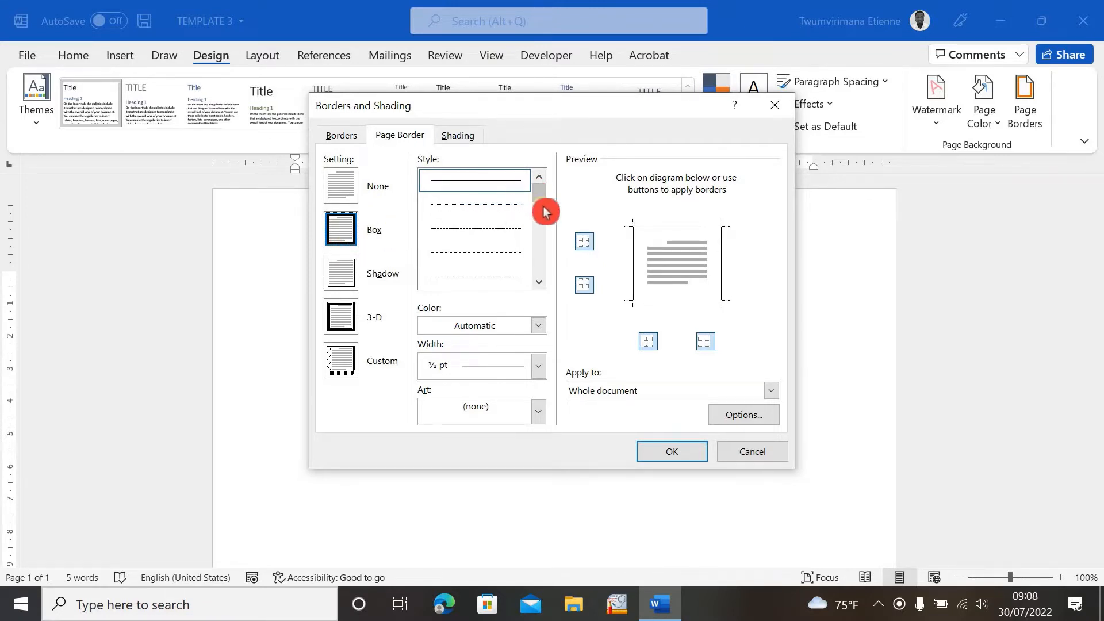
# - Choose a triple-line border style from the style list
pyautogui.click(476, 203)
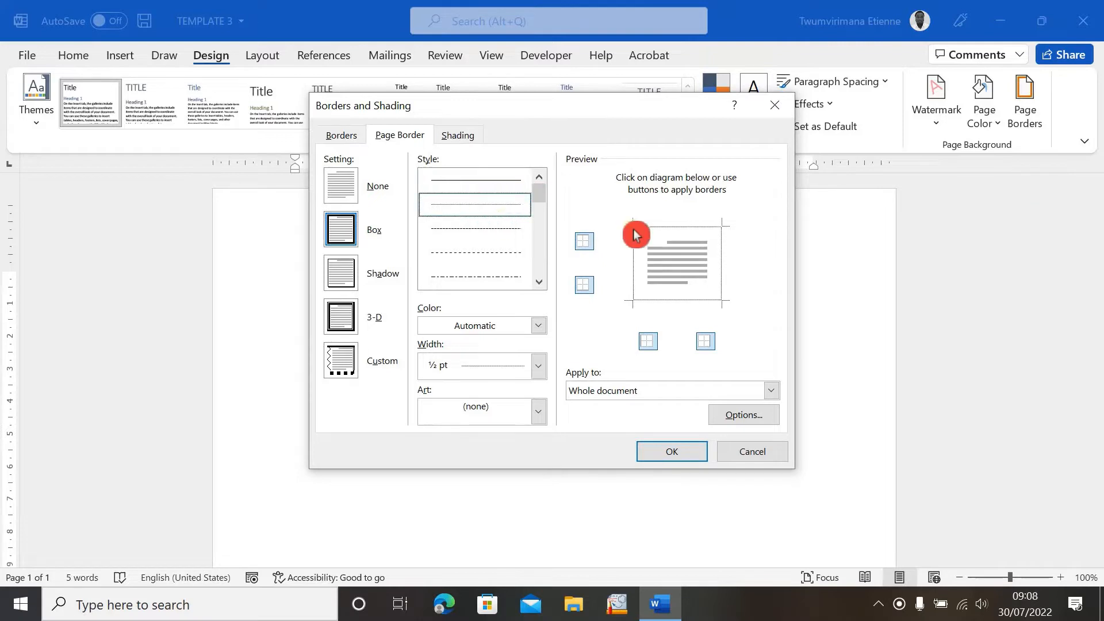
pyautogui.click(446, 252)
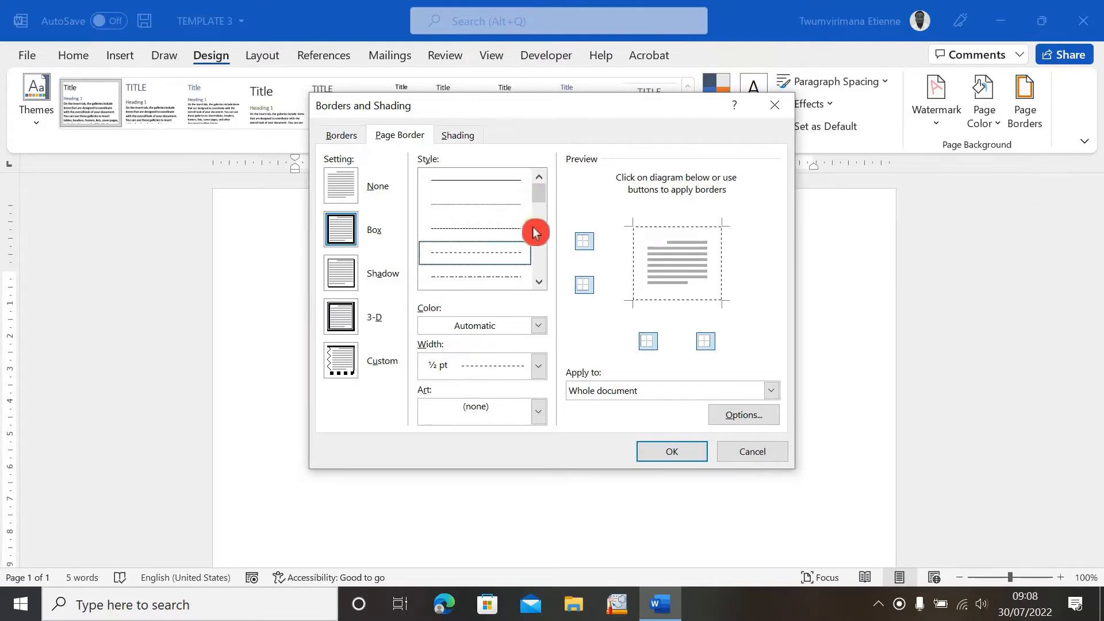
pyautogui.scroll(-2, 501, 232)
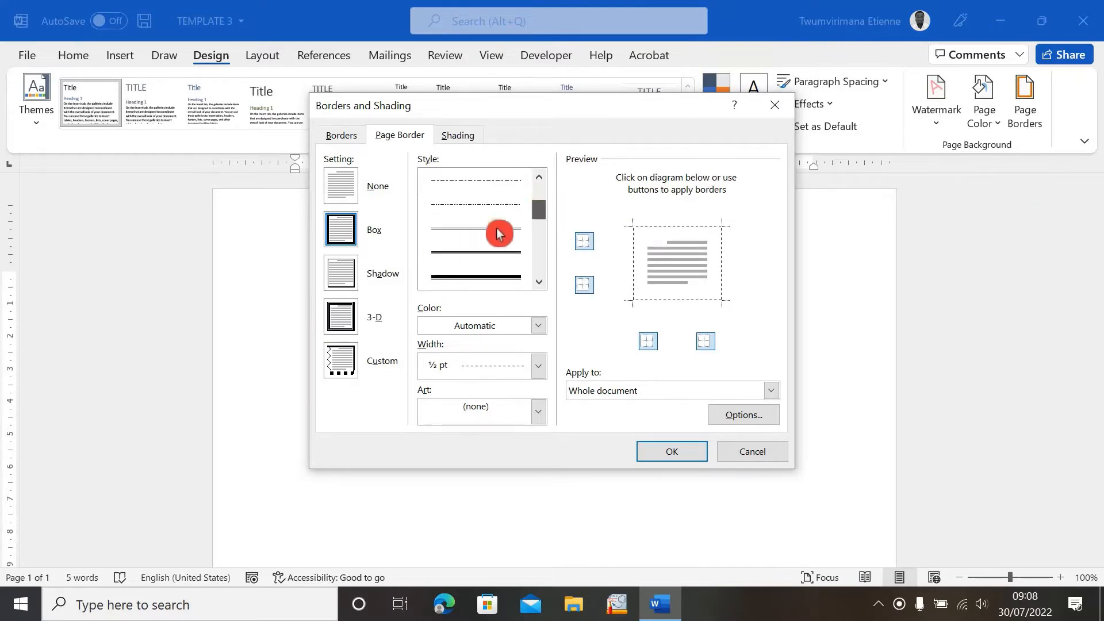
pyautogui.click(485, 260)
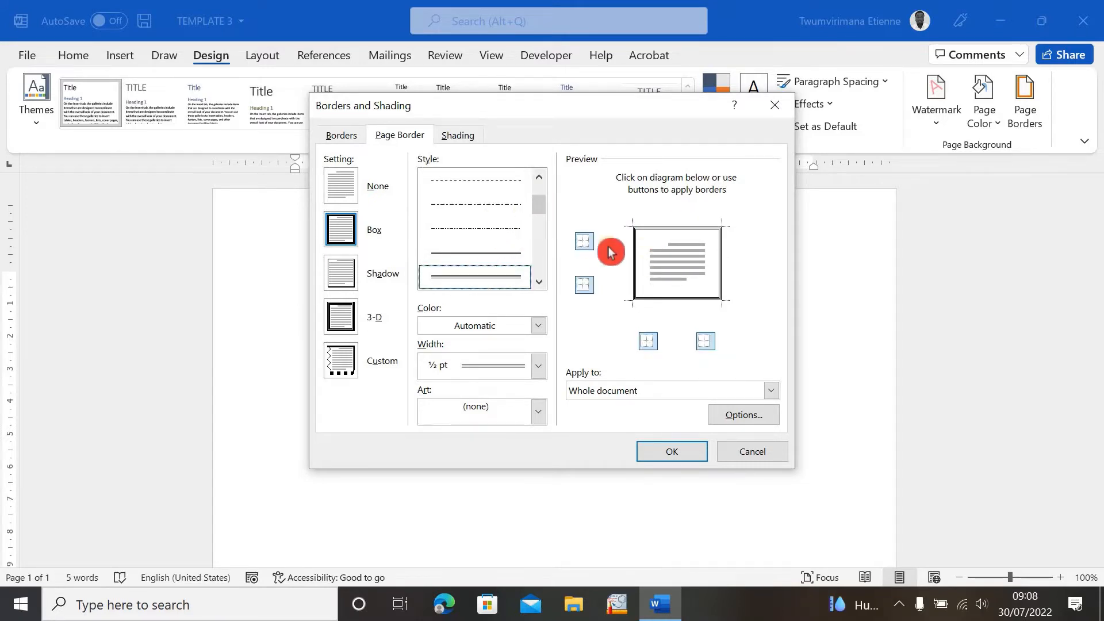
pyautogui.scroll(-2, 544, 216)
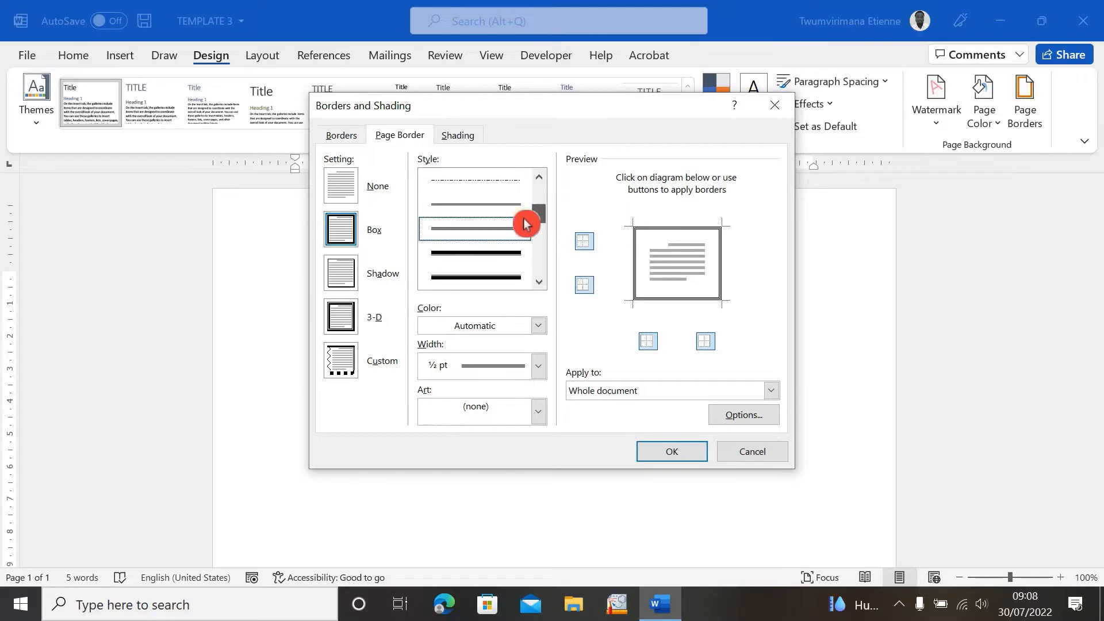
pyautogui.click(489, 253)
pyautogui.scroll(1, 489, 258)
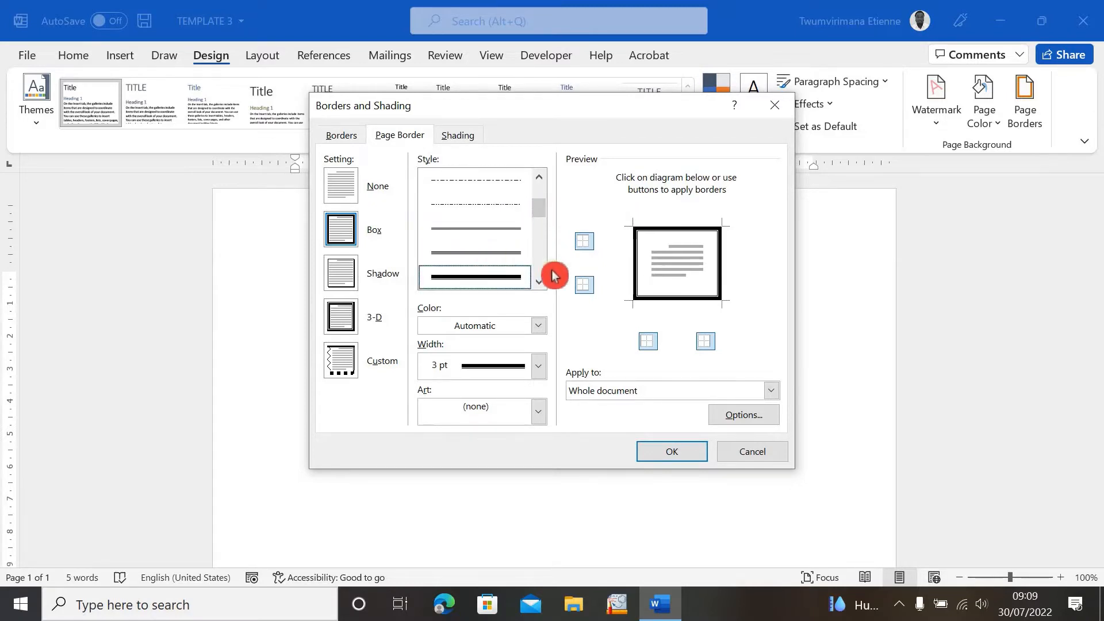
pyautogui.click(540, 282)
pyautogui.click(488, 272)
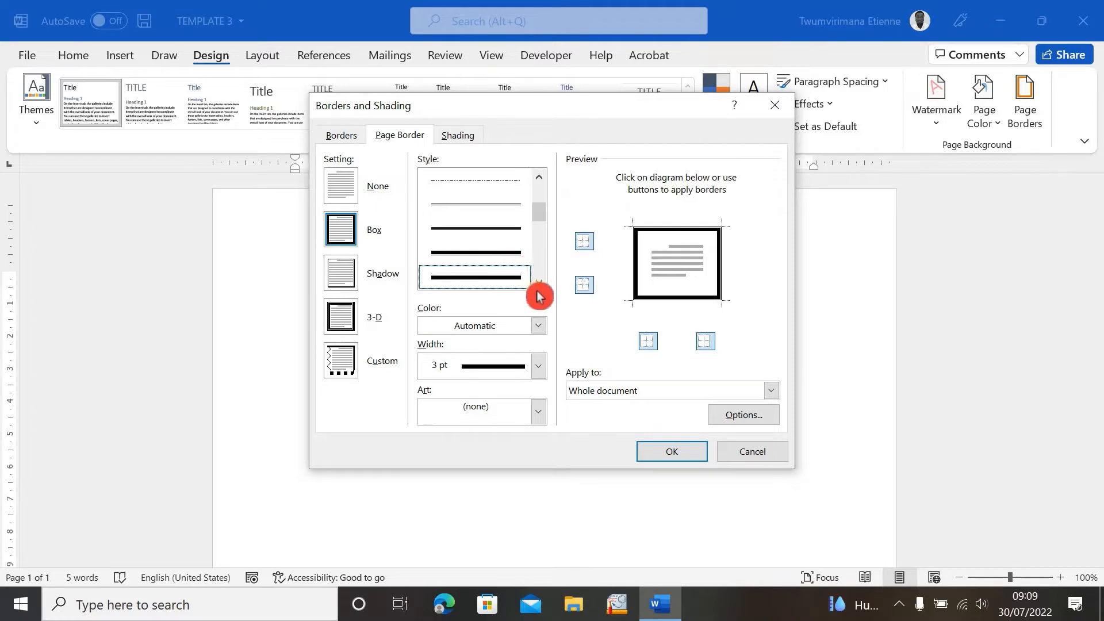
pyautogui.click(540, 285)
pyautogui.click(541, 284)
pyautogui.click(541, 285)
pyautogui.click(541, 285)
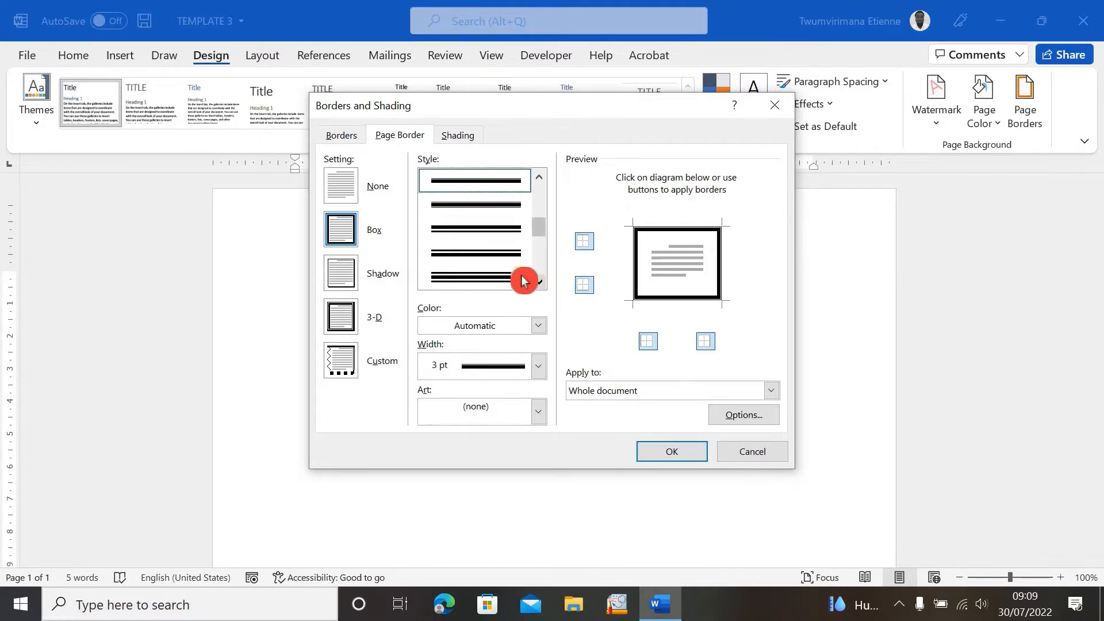
pyautogui.click(462, 274)
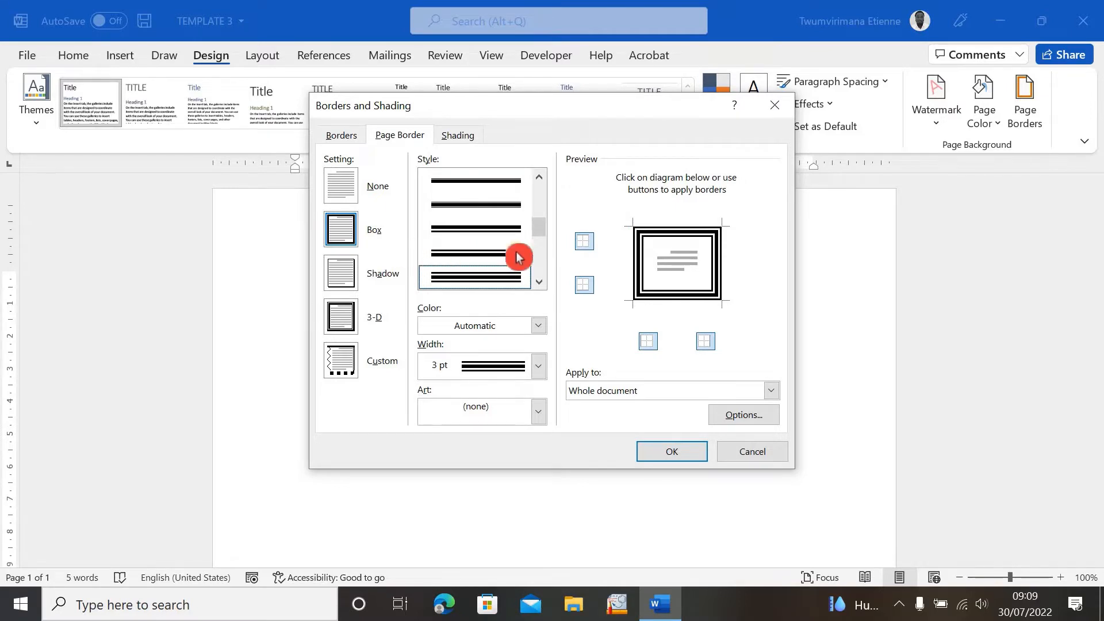
# - Set the border colour to the standard light blue
pyautogui.click(539, 327)
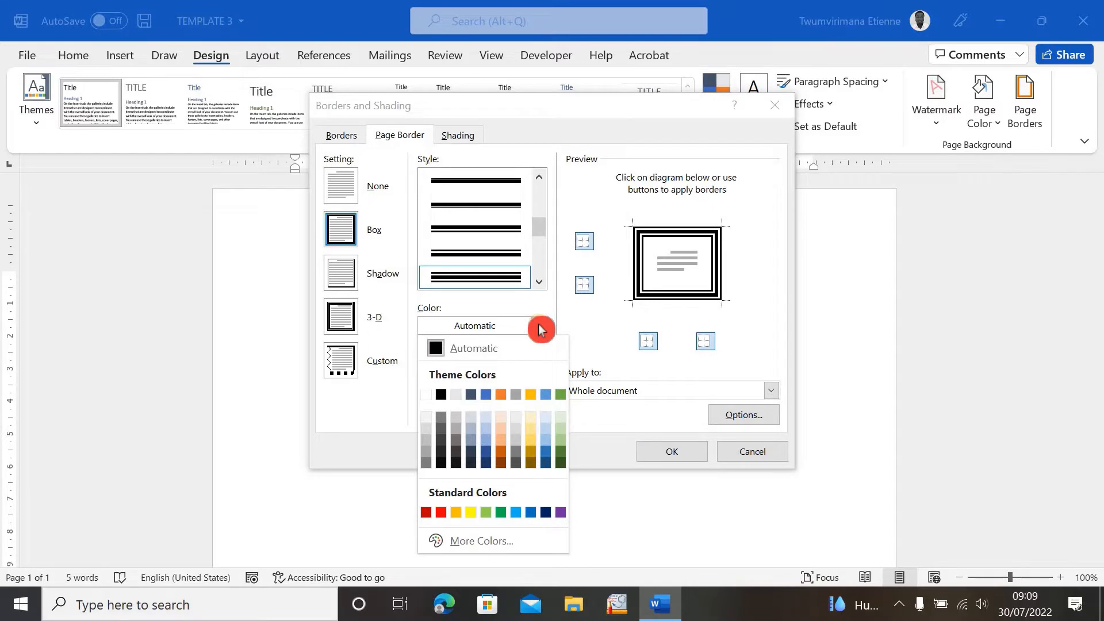
pyautogui.click(442, 513)
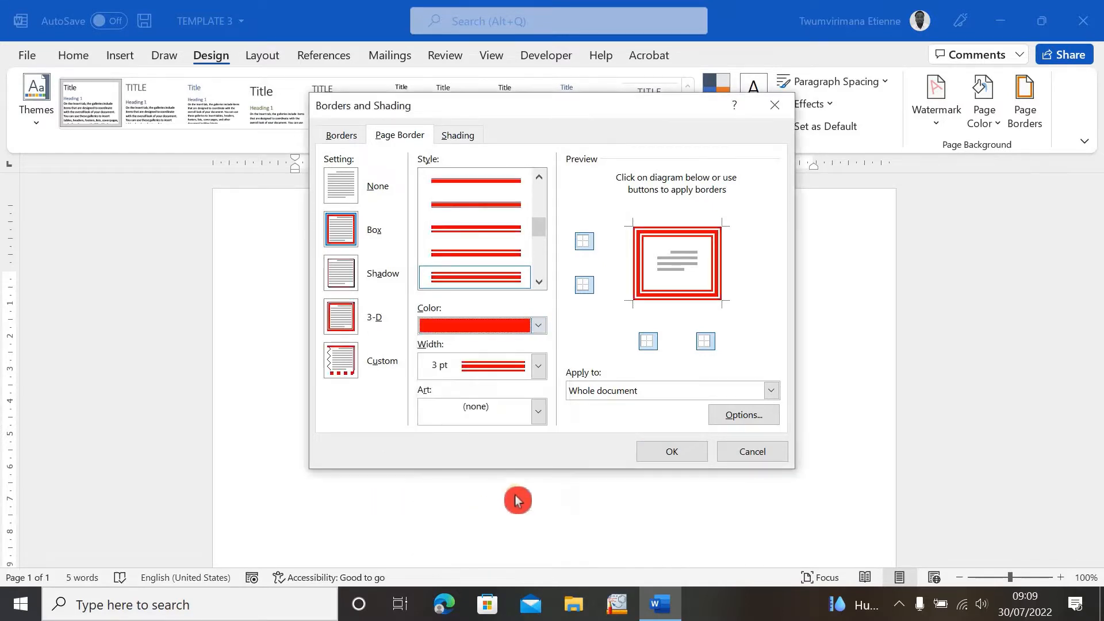
pyautogui.click(538, 329)
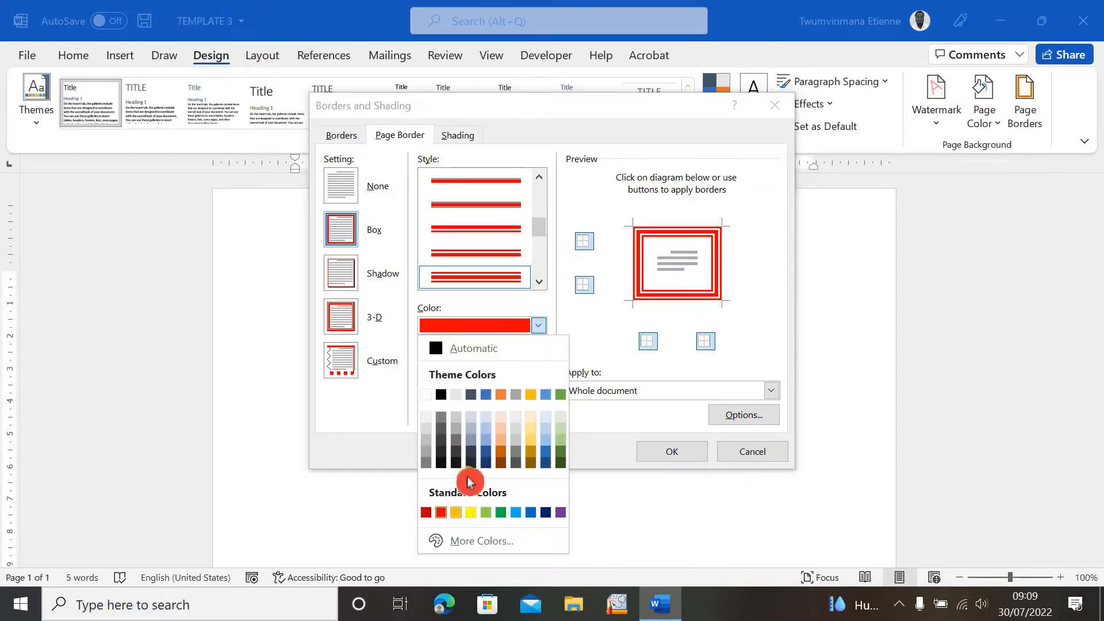
pyautogui.click(517, 515)
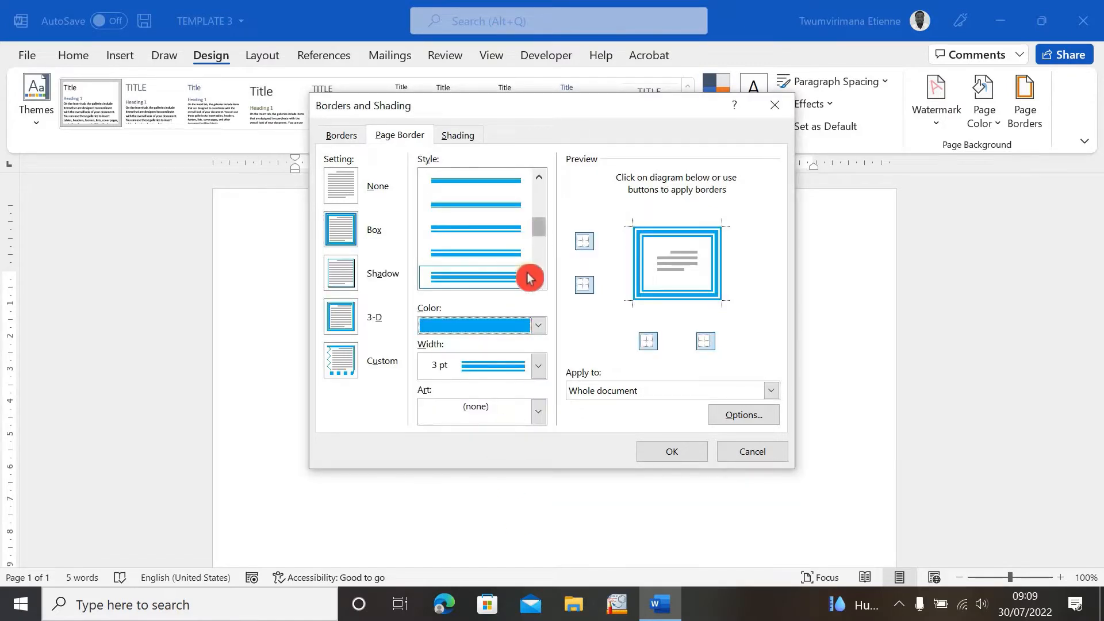
# - Try several border widths and set the page border width to 1 pt
pyautogui.click(538, 362)
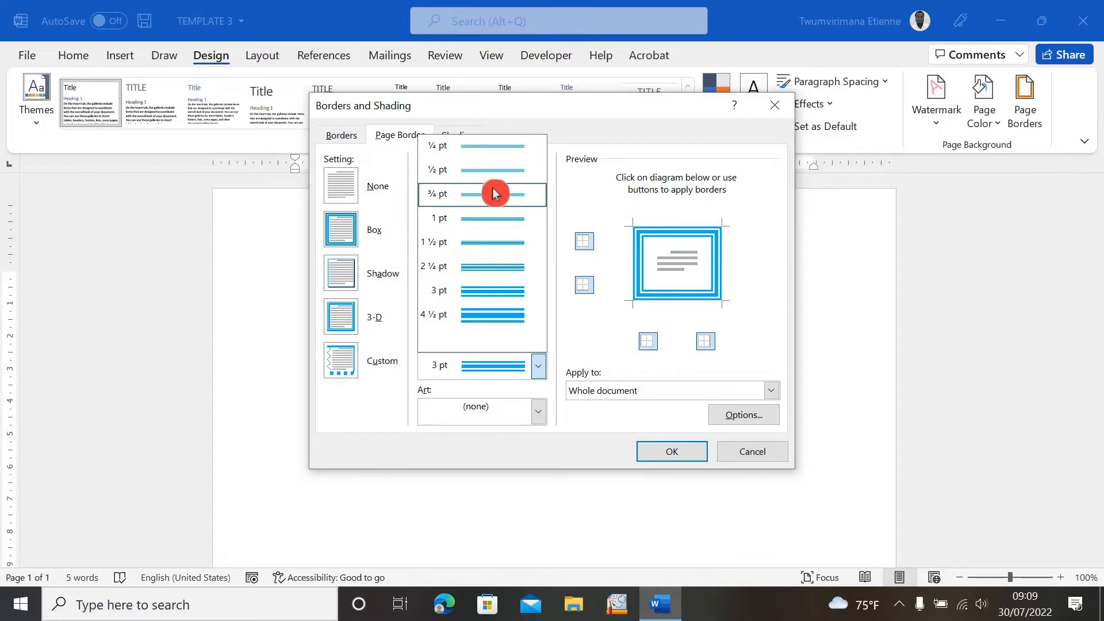
pyautogui.click(488, 151)
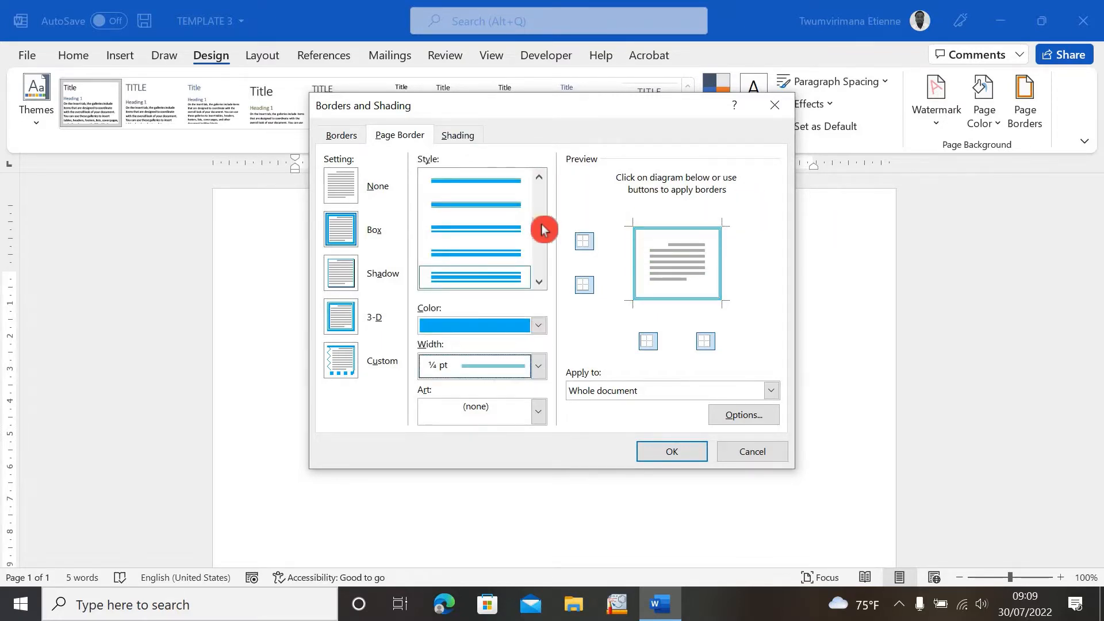
pyautogui.moveTo(542, 232); pyautogui.dragTo(541, 236)
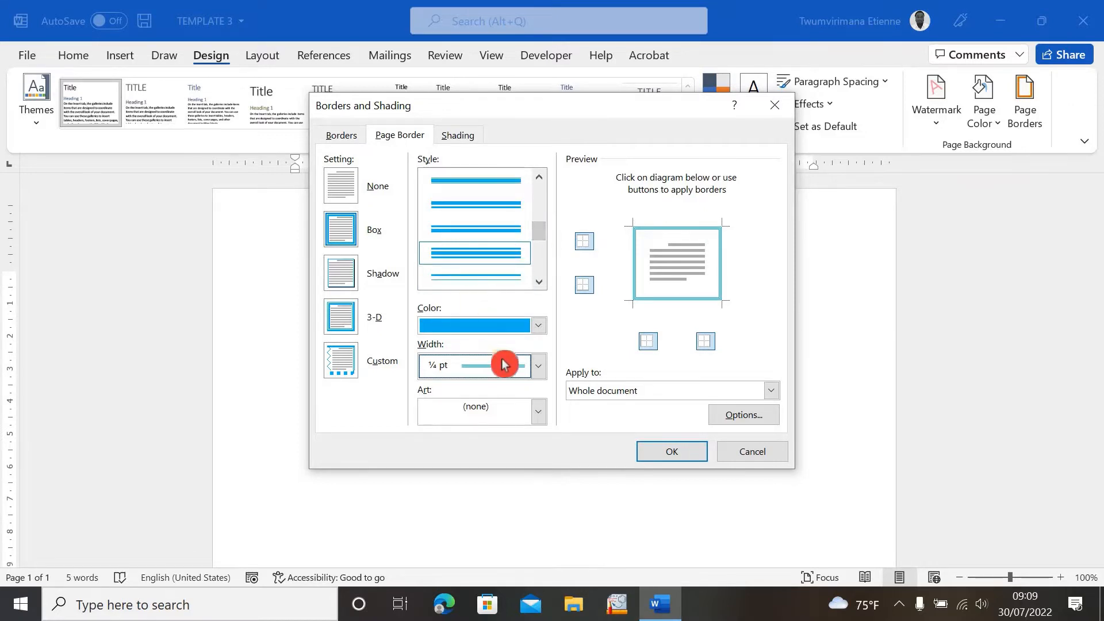
pyautogui.click(540, 374)
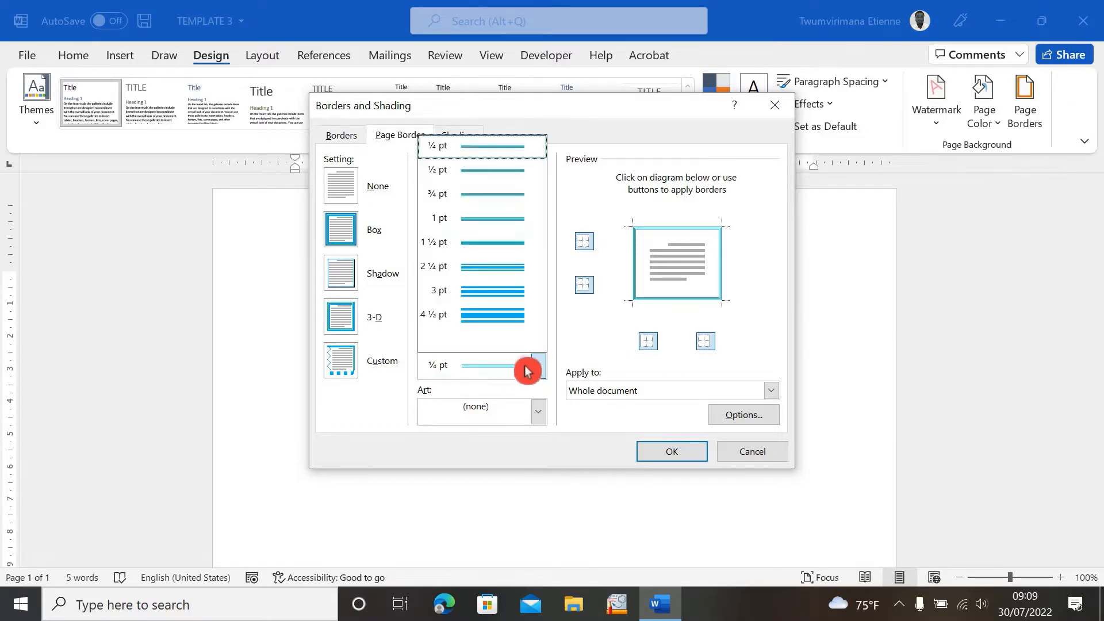
pyautogui.click(502, 313)
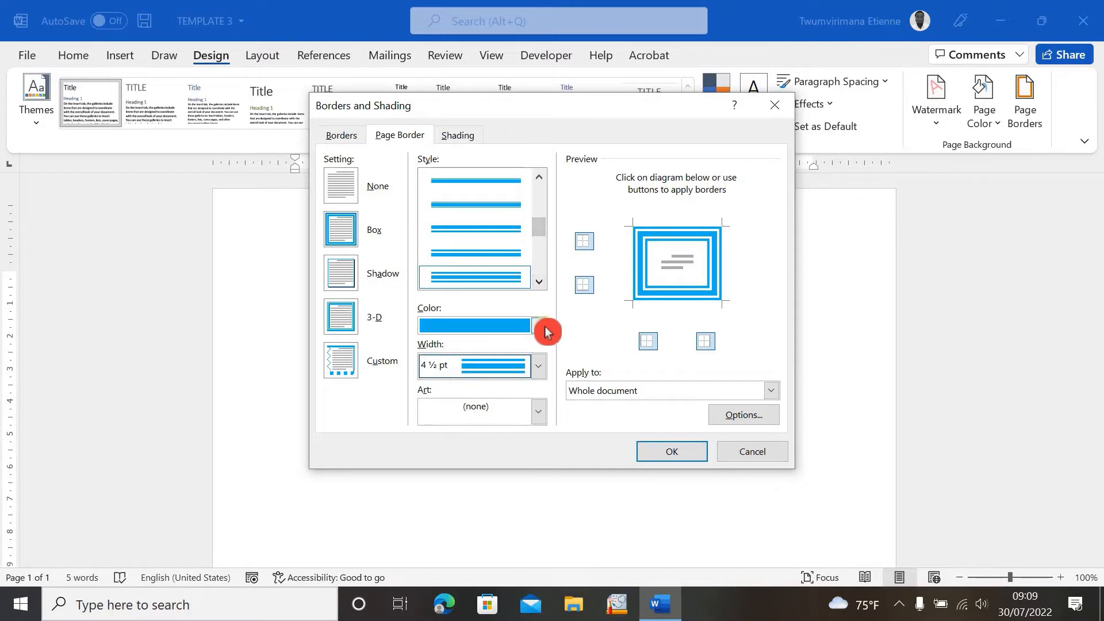
pyautogui.click(540, 329)
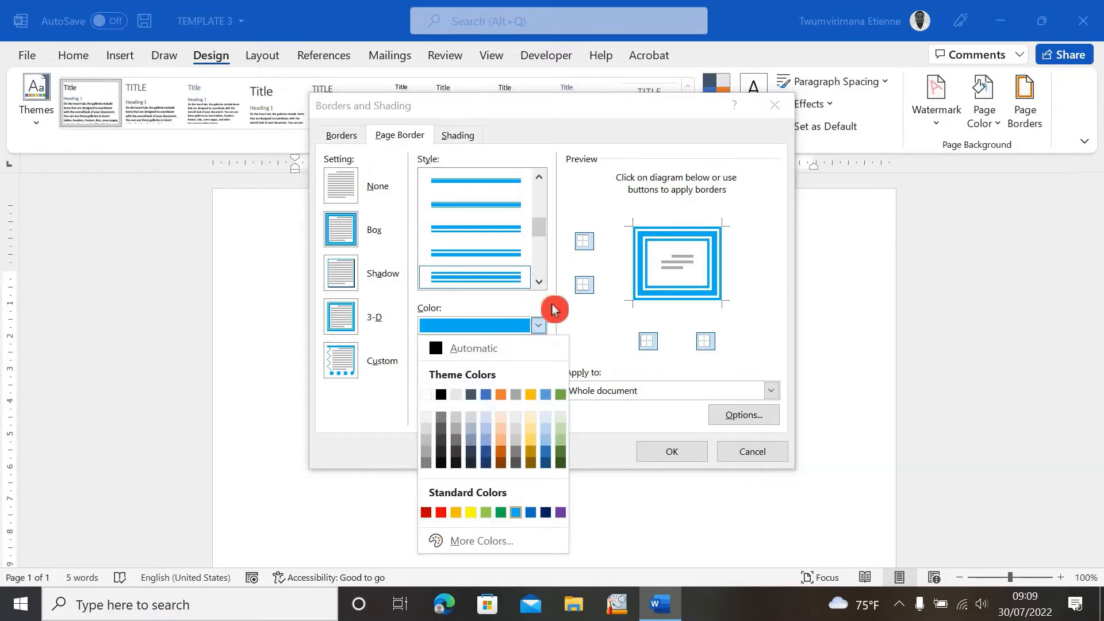
pyautogui.click(538, 326)
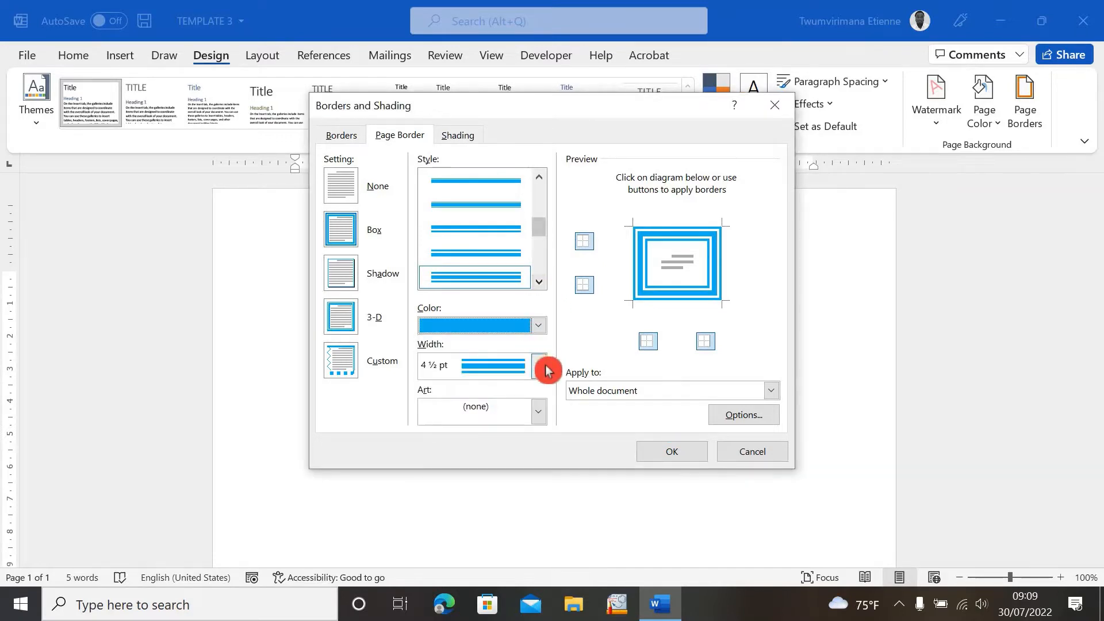
pyautogui.click(538, 366)
pyautogui.click(452, 218)
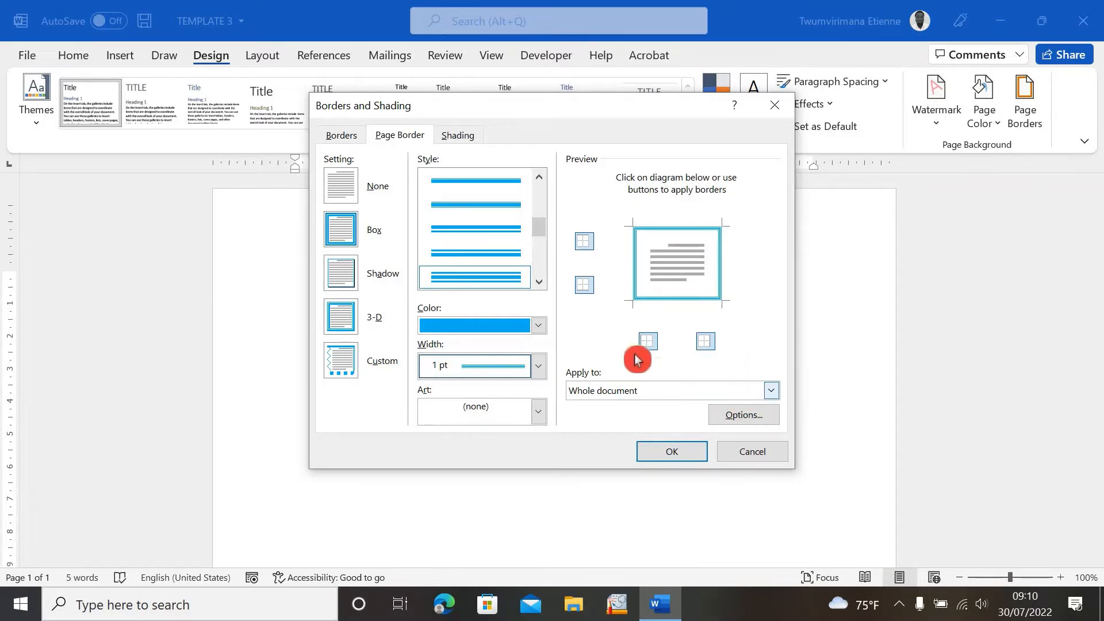
# - Apply the border to this section, all except first page
pyautogui.click(773, 393)
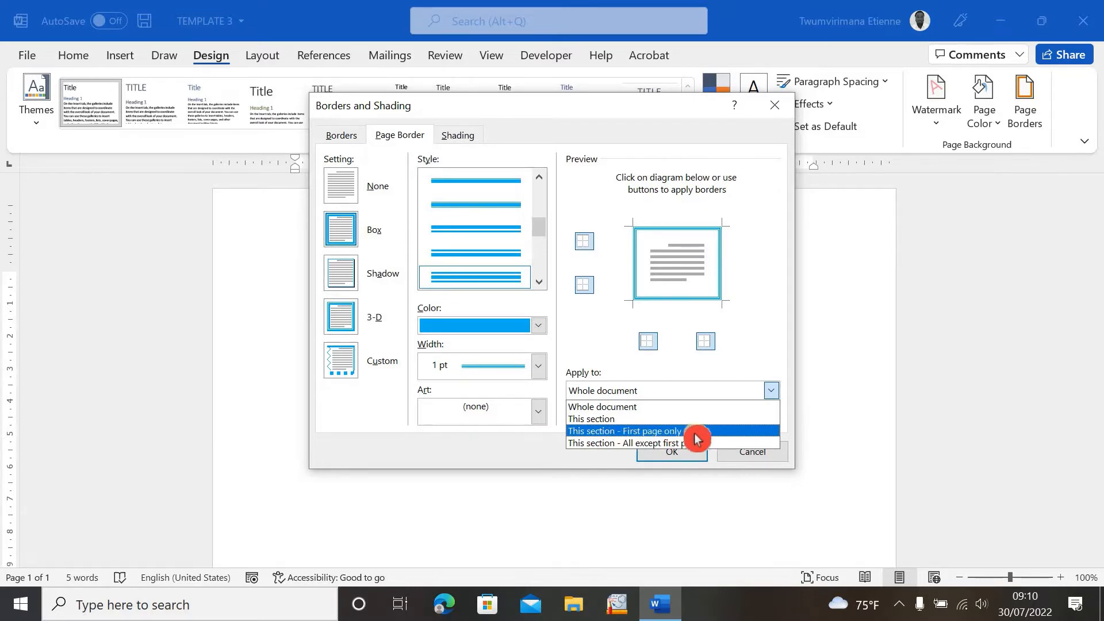
pyautogui.click(720, 448)
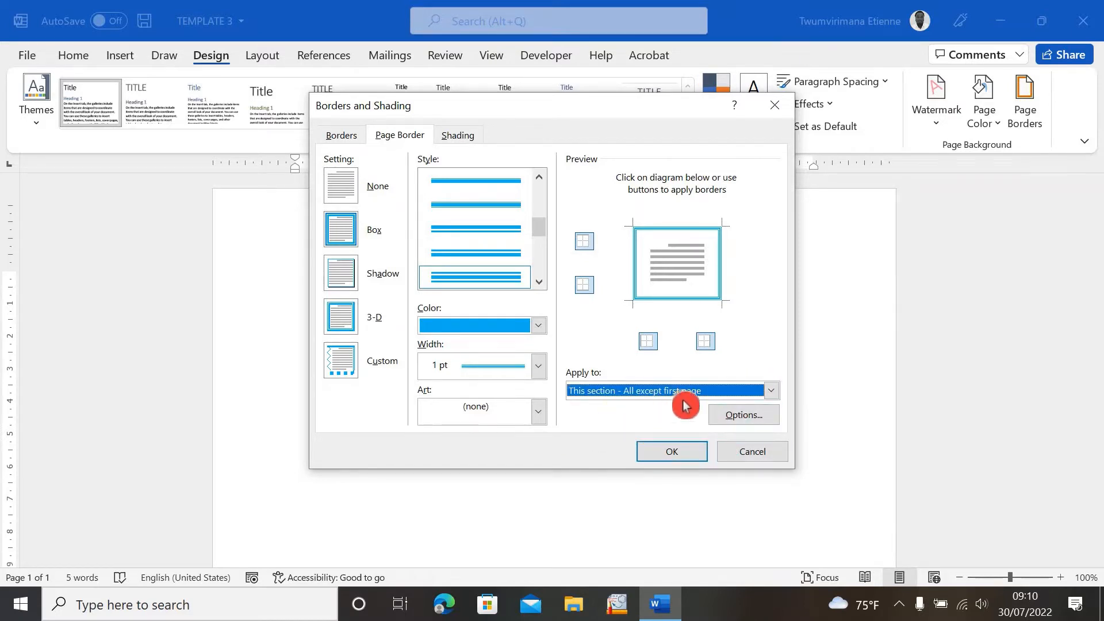
pyautogui.click(771, 391)
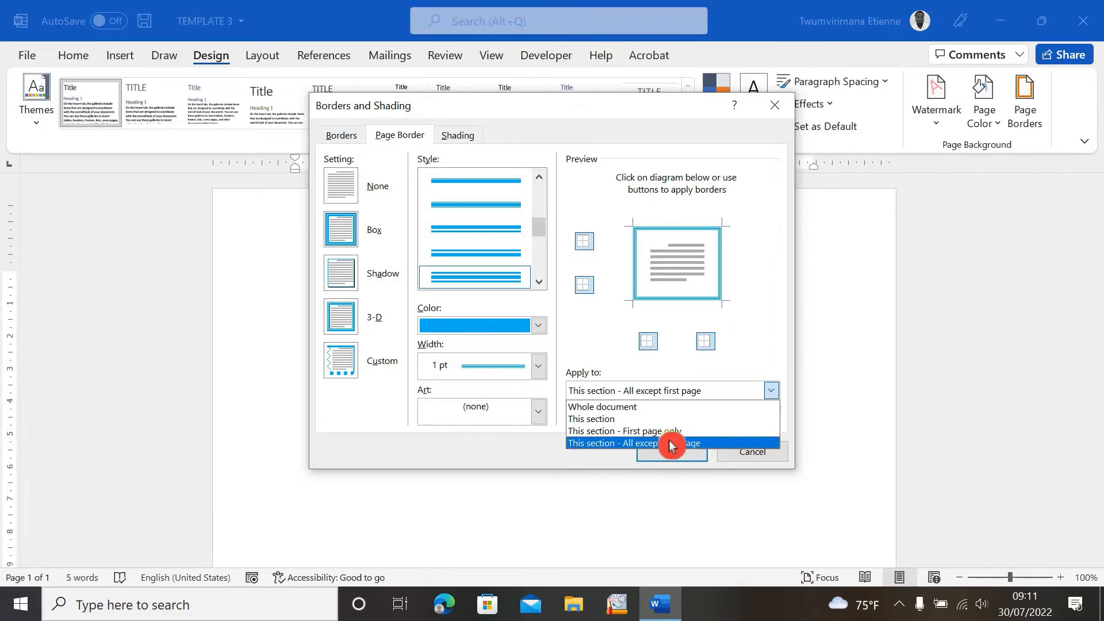
pyautogui.click(748, 305)
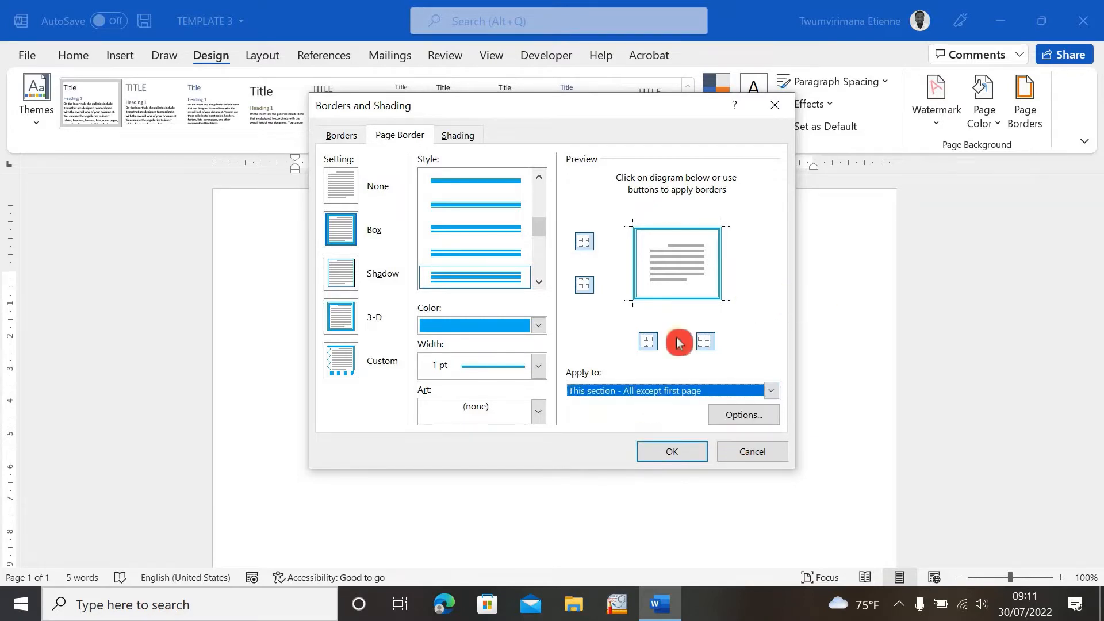
# - Open the border options and try different top and bottom margin values
pyautogui.click(739, 414)
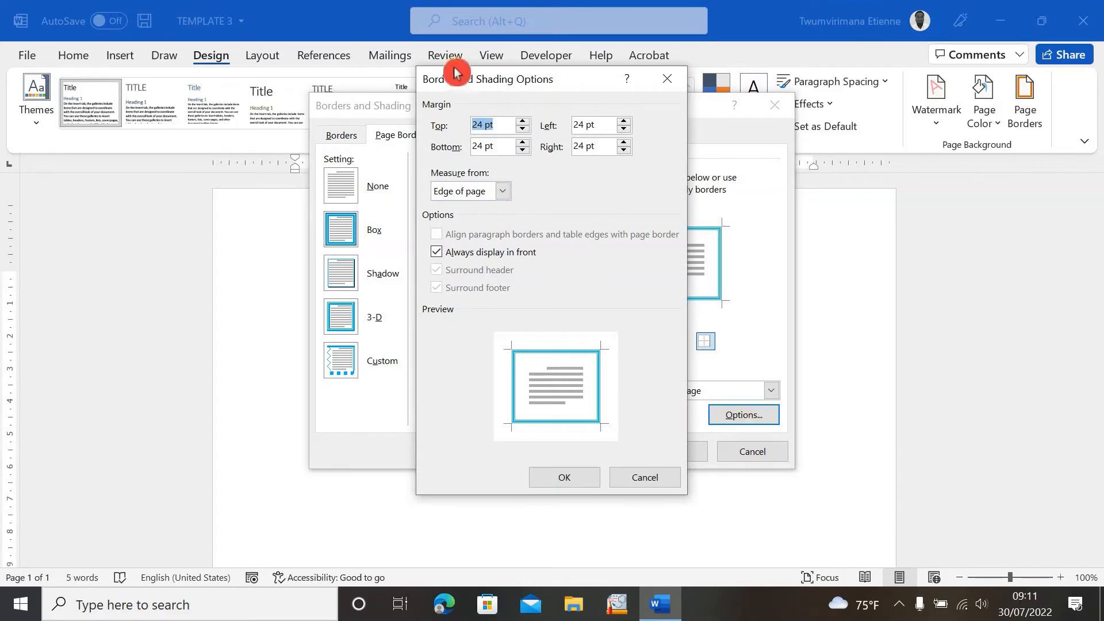
pyautogui.doubleClick(476, 121)
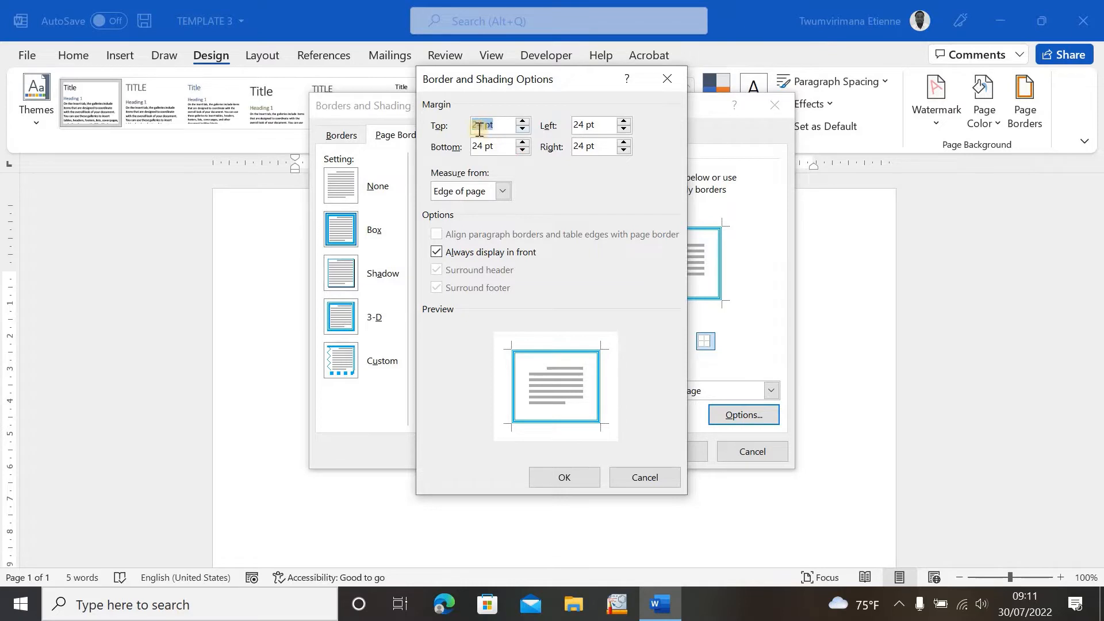
pyautogui.click(532, 132)
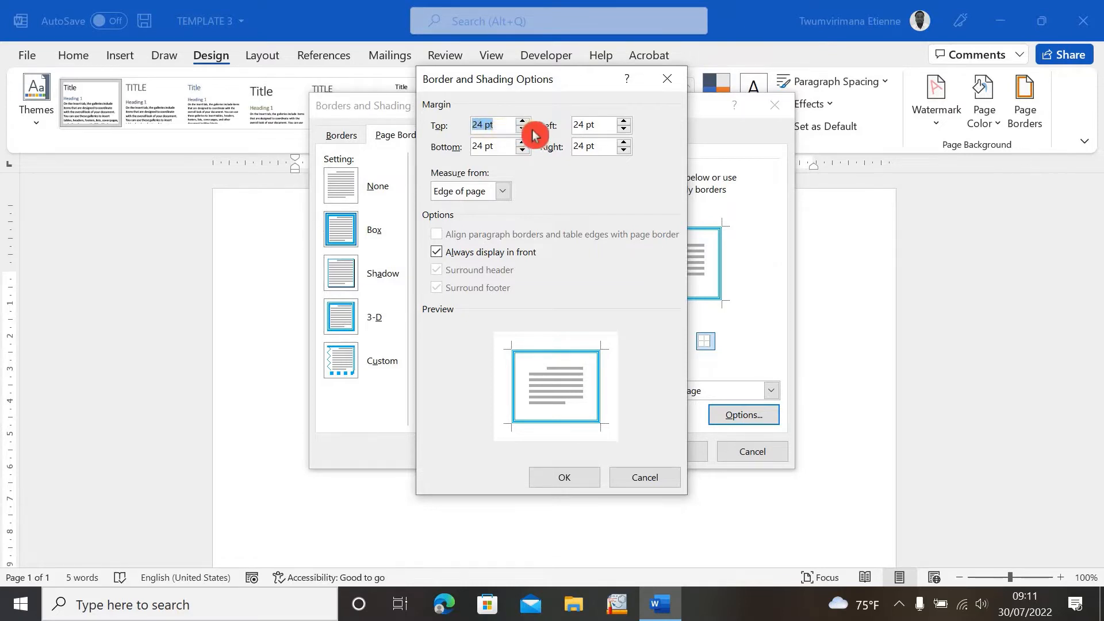
pyautogui.click(525, 125)
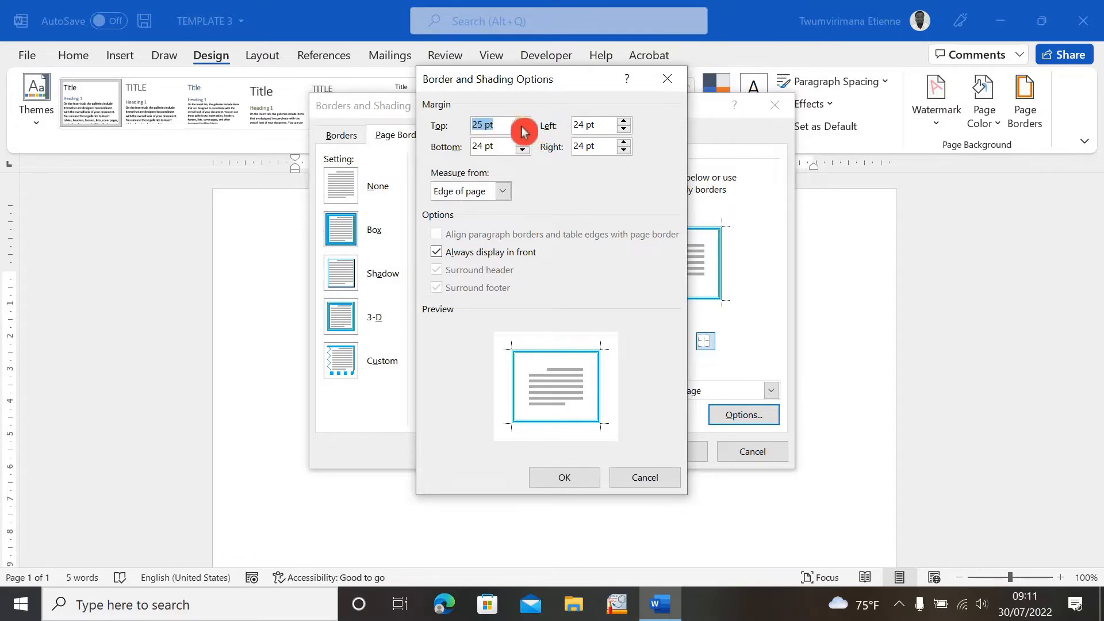
pyautogui.click(523, 131)
pyautogui.click(524, 131)
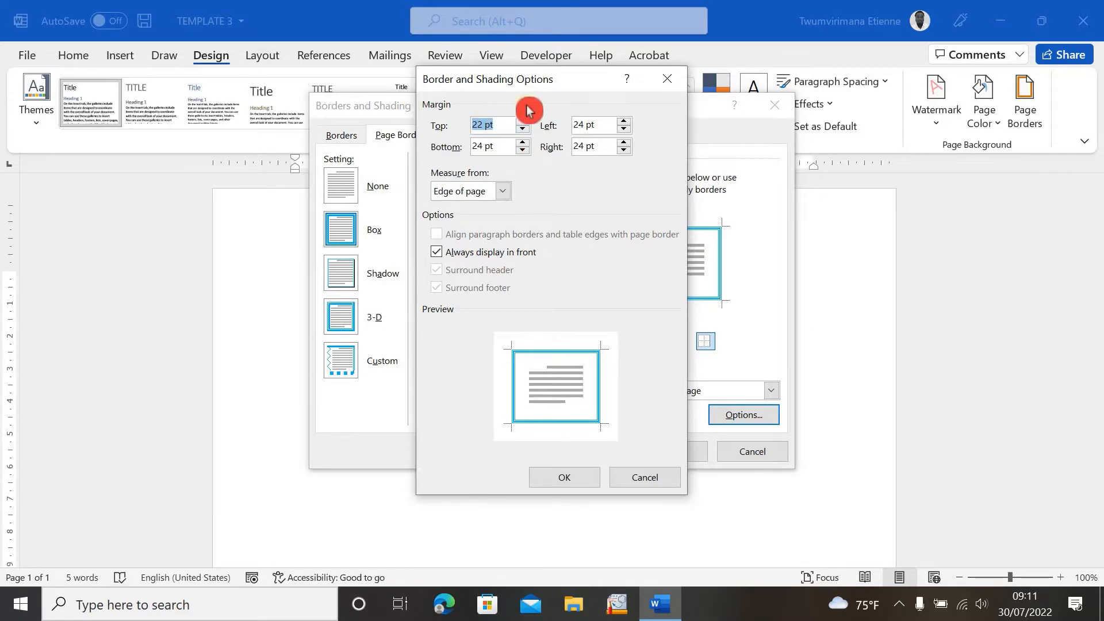
pyautogui.click(526, 150)
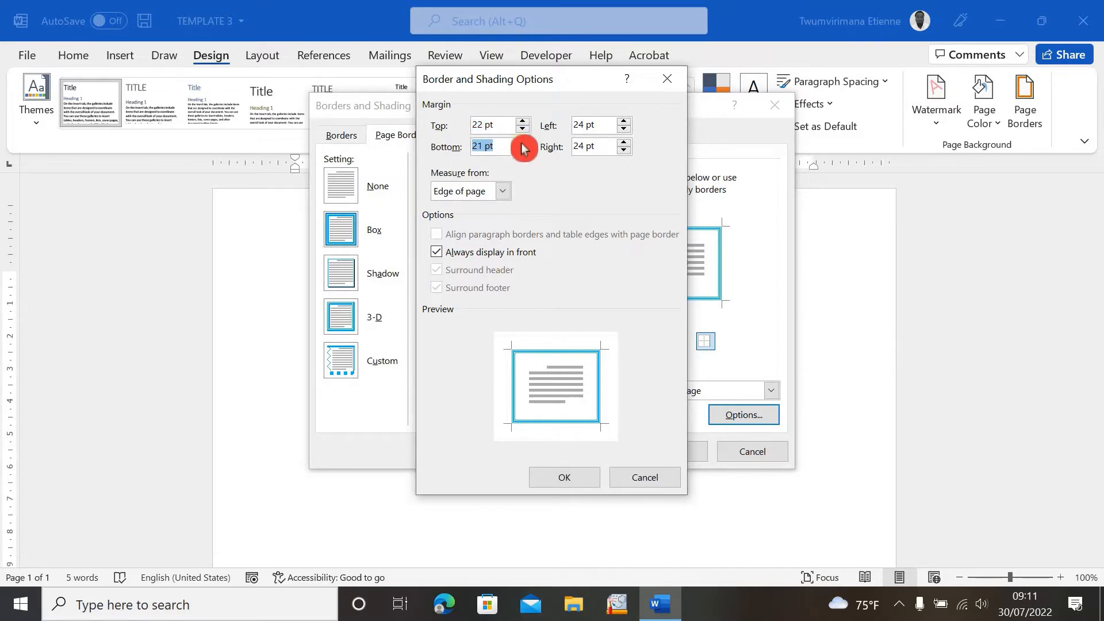
pyautogui.click(522, 151)
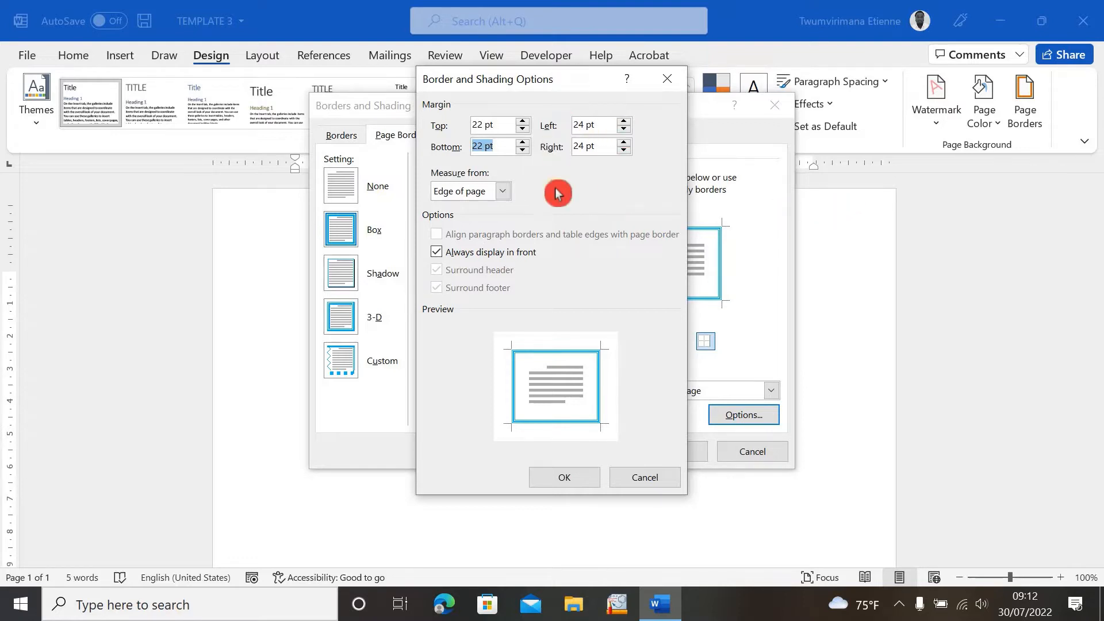
# - Set all border margins to 24 pt measured from the edge of page and close the options
pyautogui.click(624, 122)
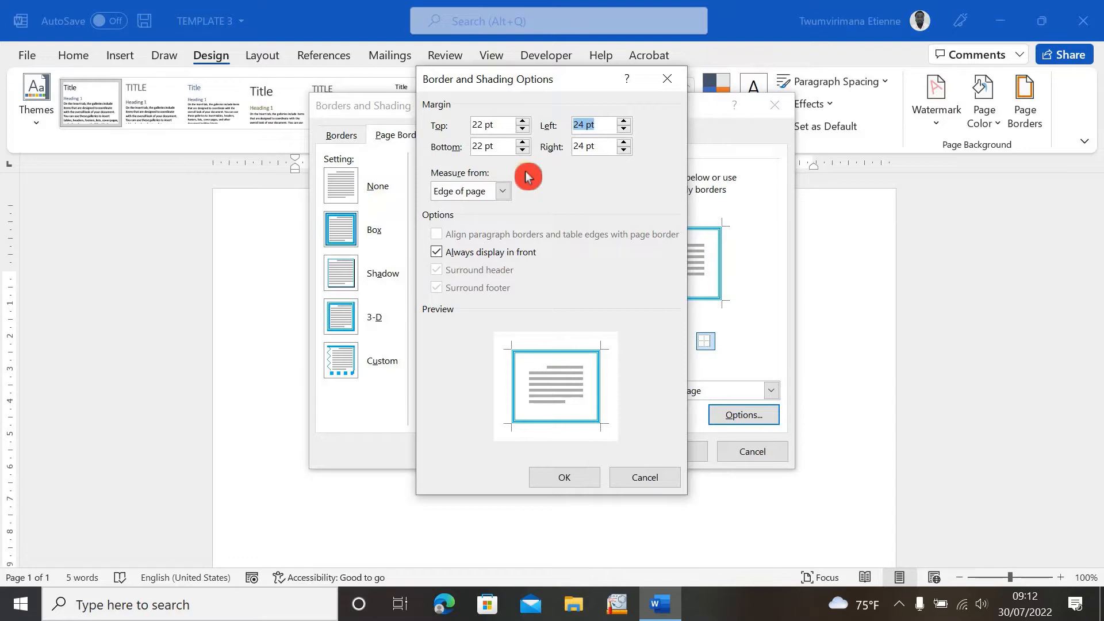
pyautogui.click(503, 192)
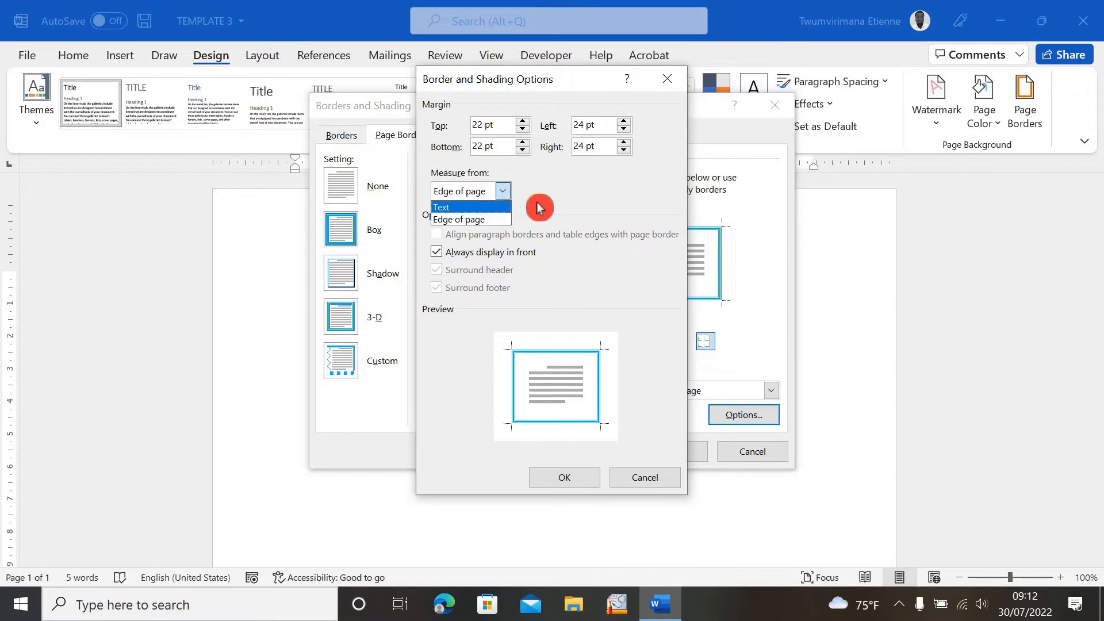
pyautogui.click(494, 221)
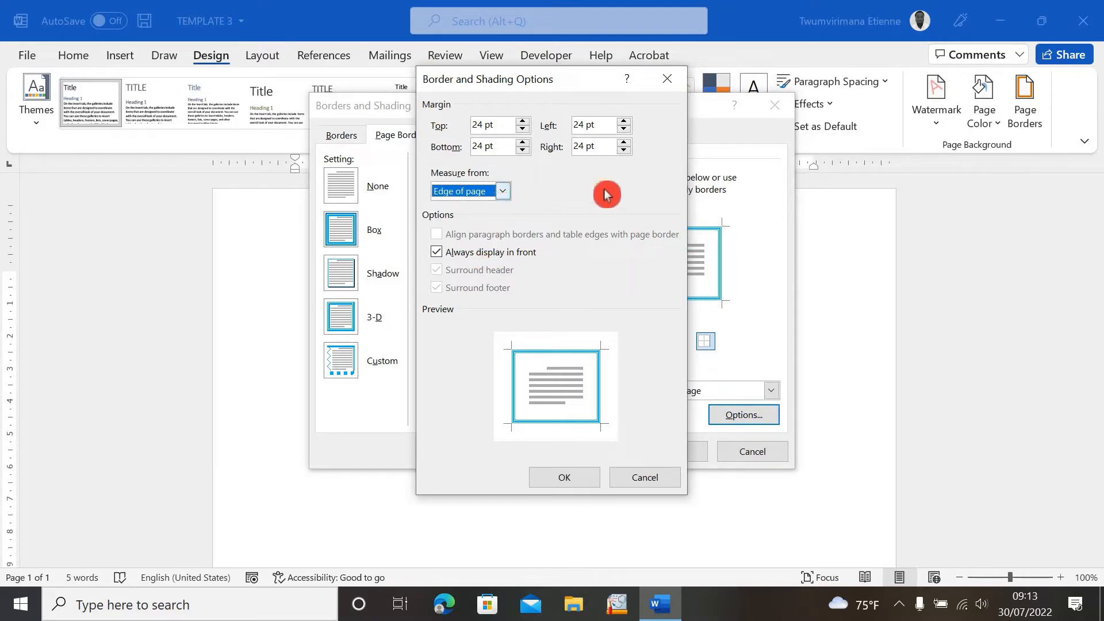
pyautogui.click(575, 485)
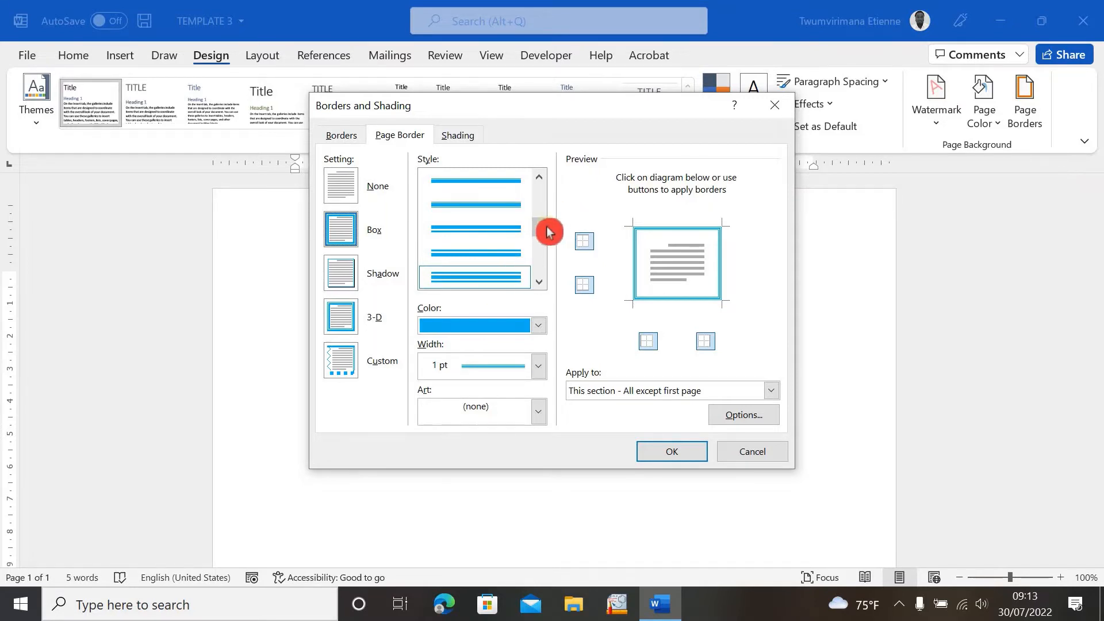
# - Choose the single solid line border style with Automatic colour
pyautogui.scroll(4, 547, 230)
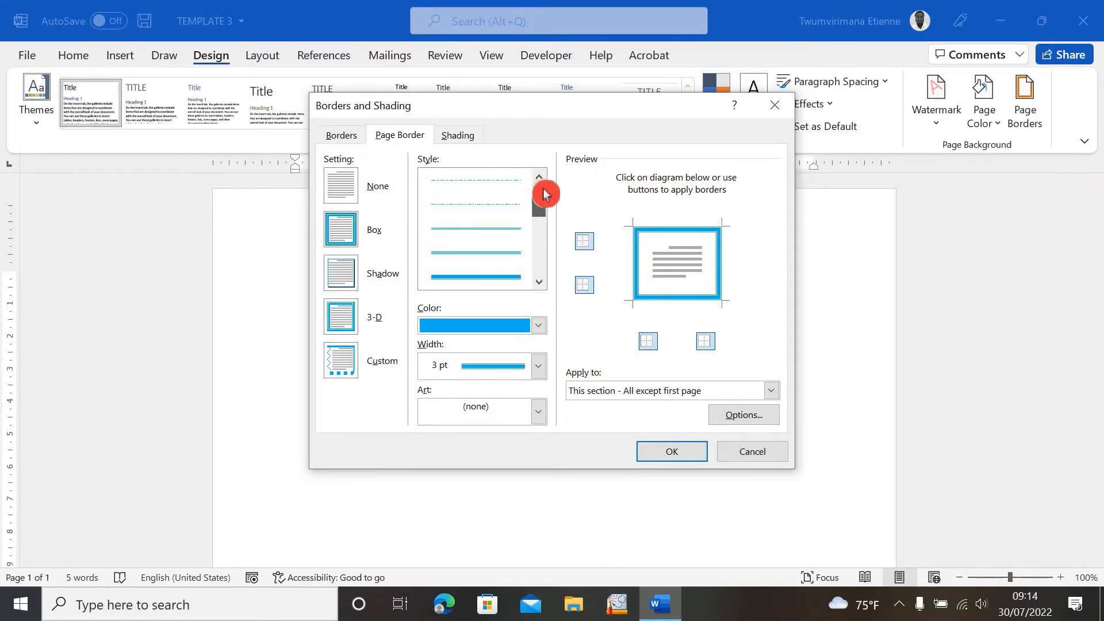
pyautogui.click(513, 179)
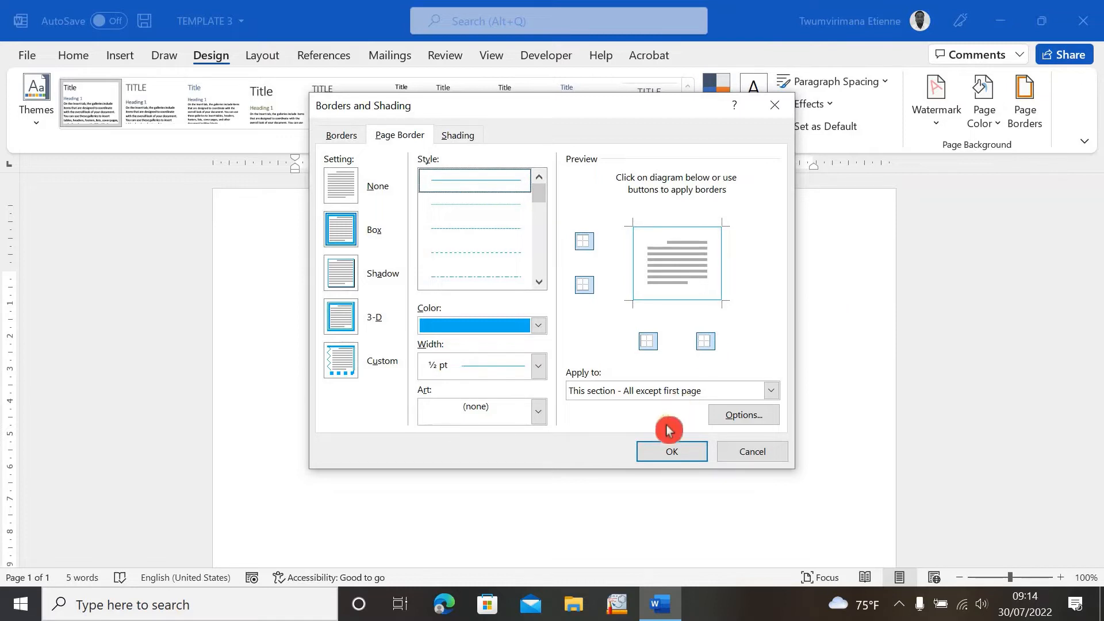
pyautogui.click(539, 326)
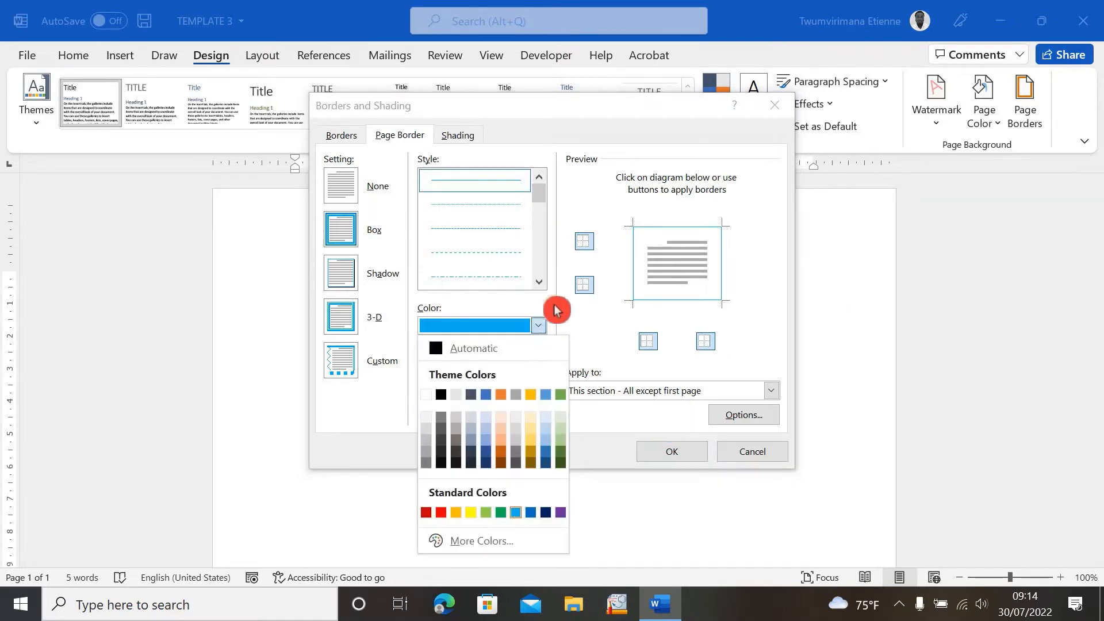
pyautogui.click(519, 347)
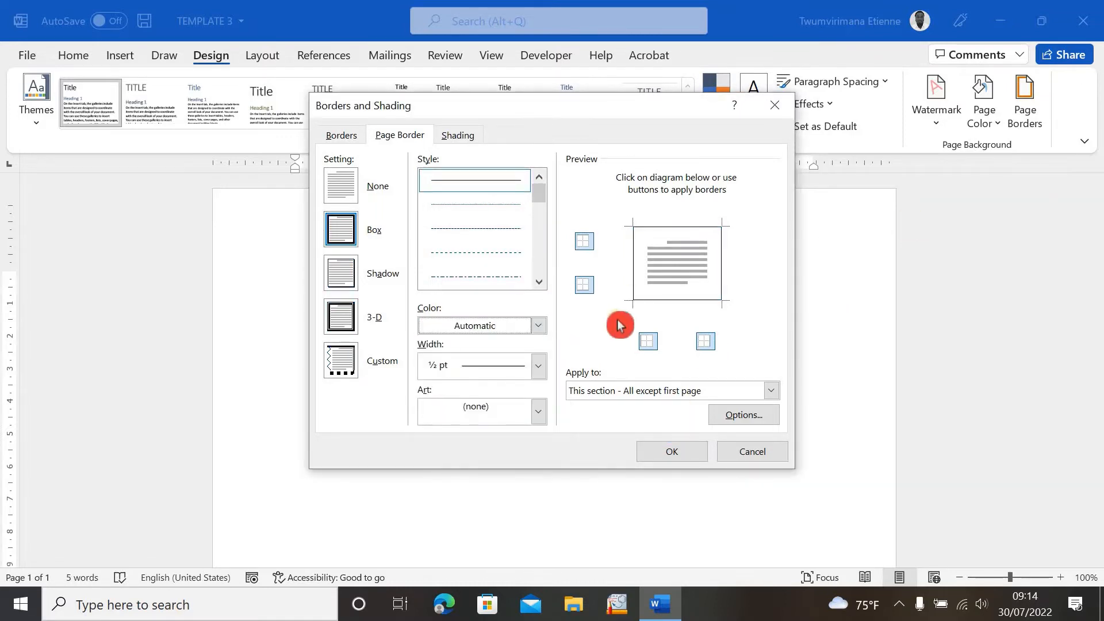
# - Set the border width to ½ pt, apply it to the whole document and confirm the dialog
pyautogui.click(545, 371)
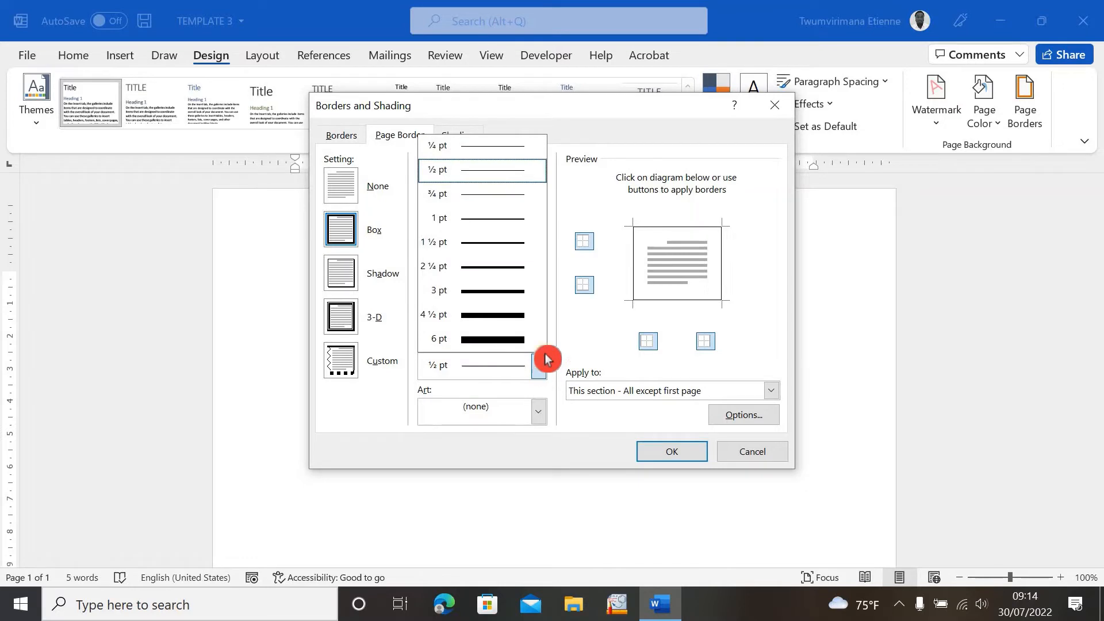
pyautogui.click(498, 172)
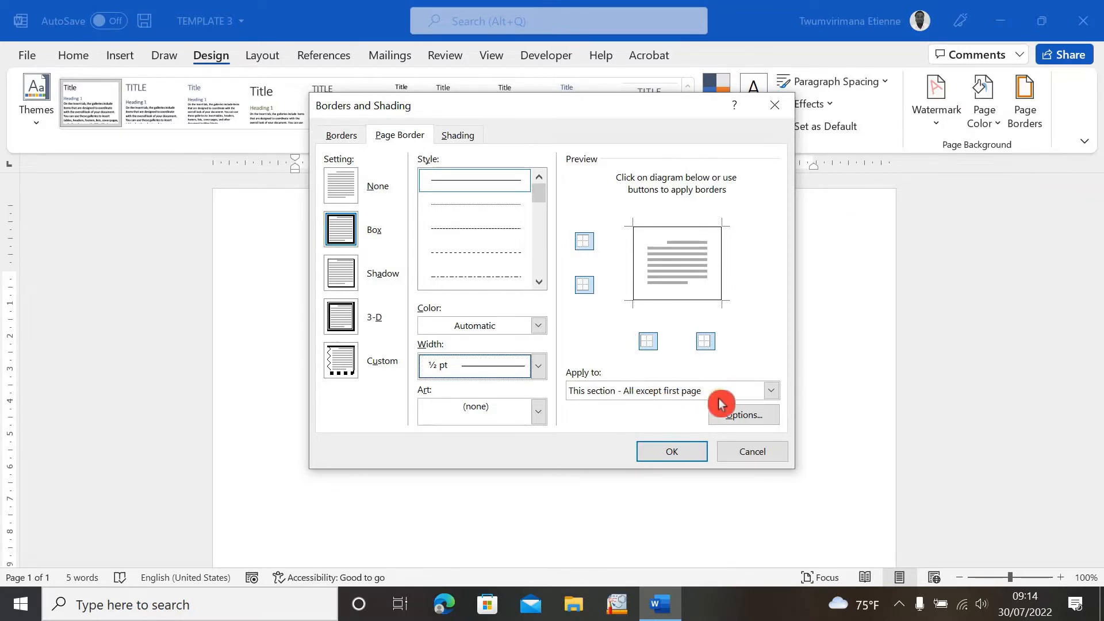
pyautogui.click(774, 394)
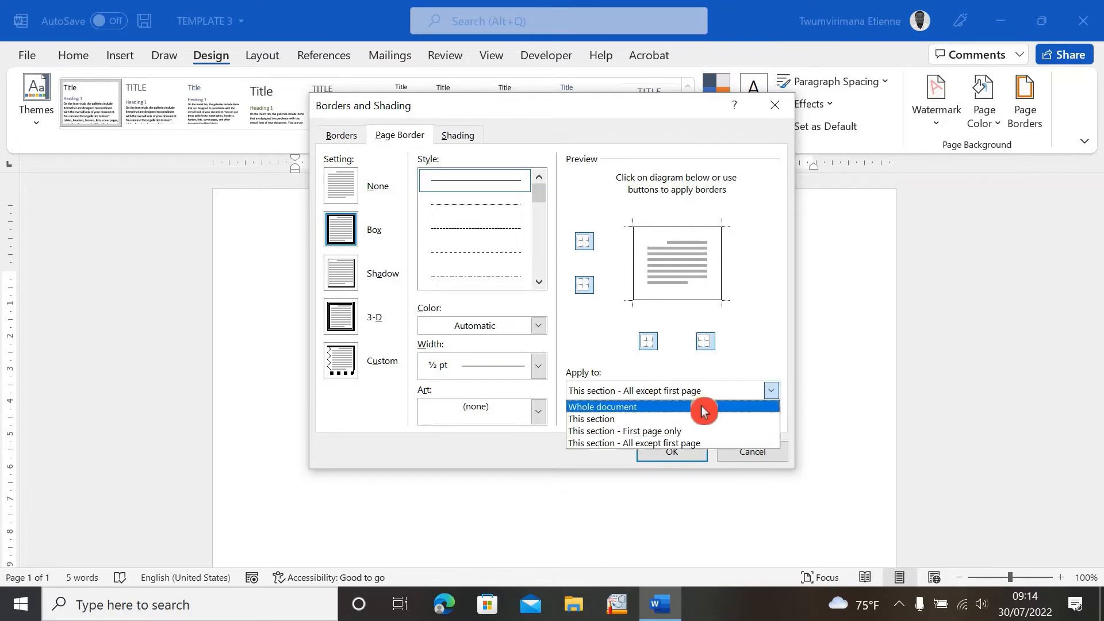
pyautogui.click(645, 410)
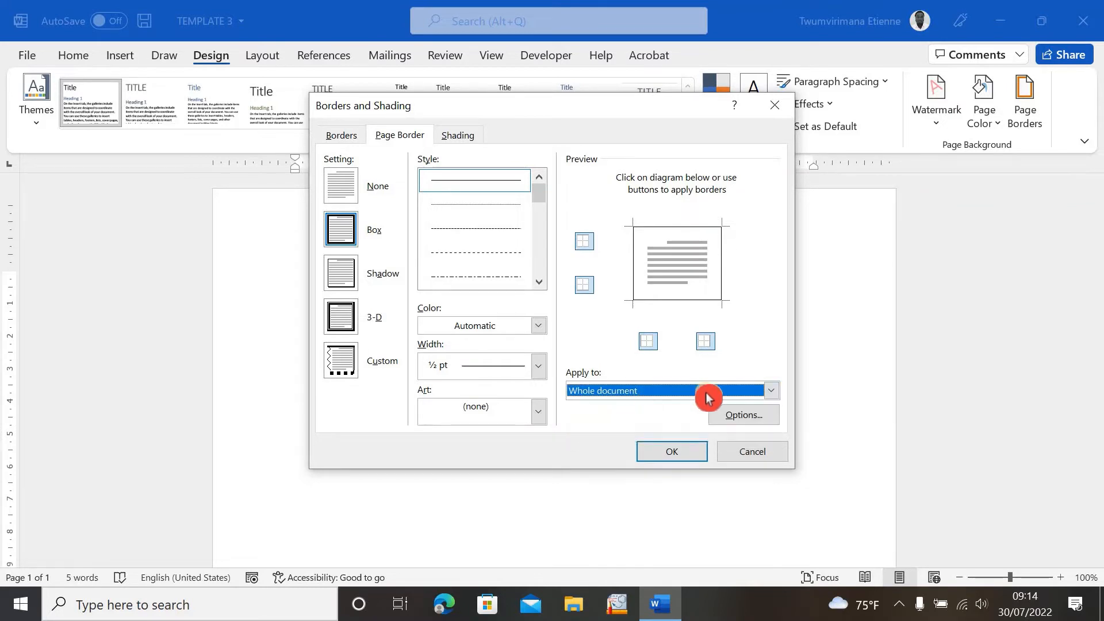
pyautogui.click(689, 454)
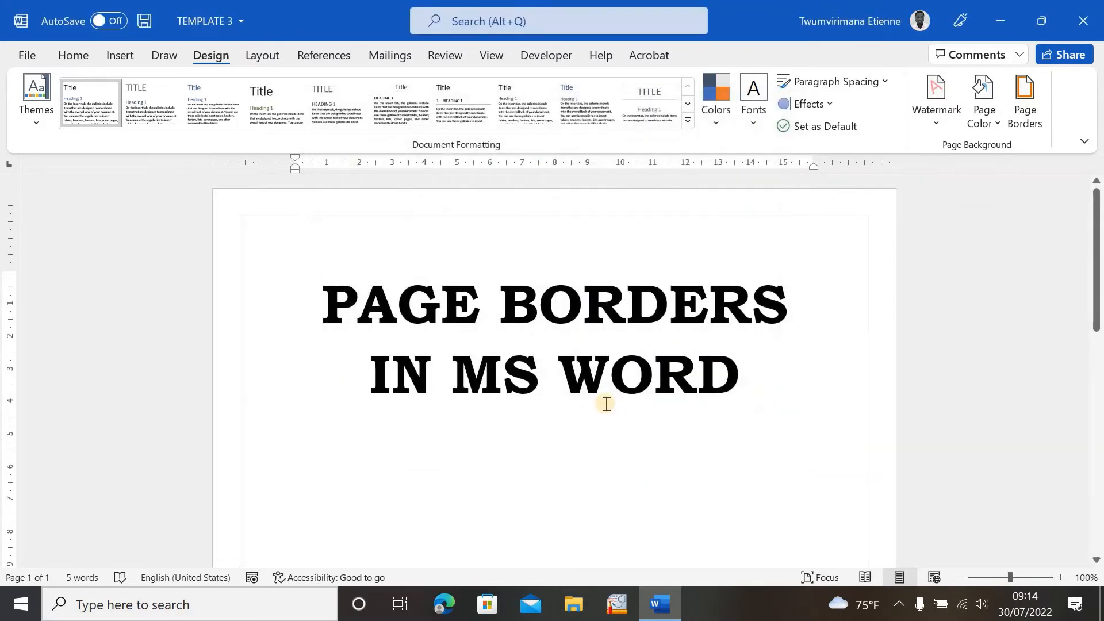
# - Scroll through the page to examine the applied border
pyautogui.scroll(-10, 601, 400)
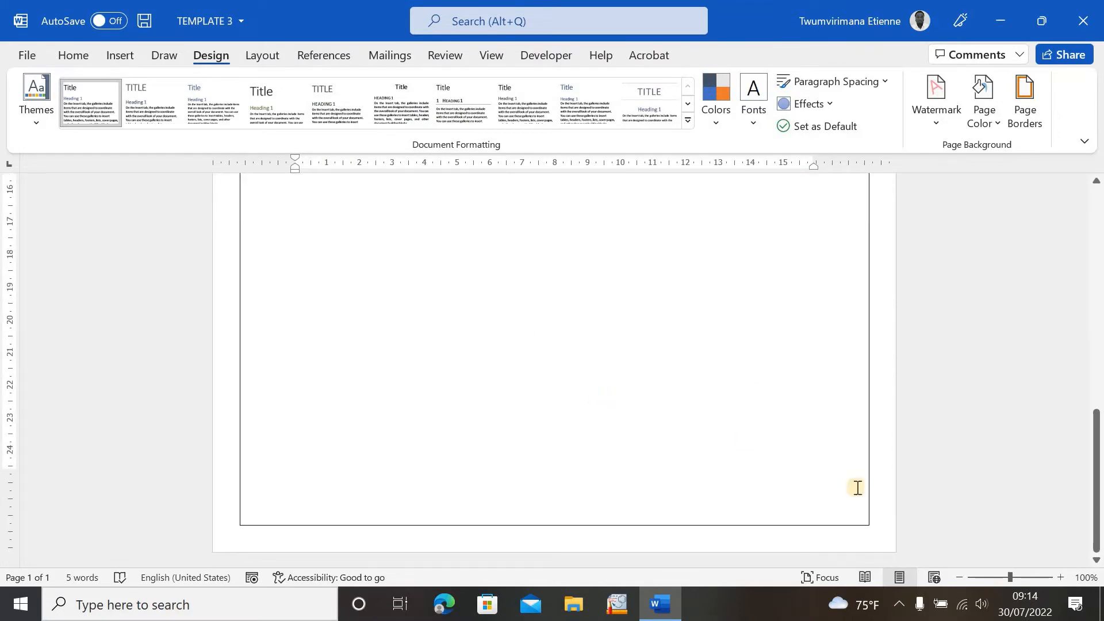
pyautogui.doubleClick(824, 489)
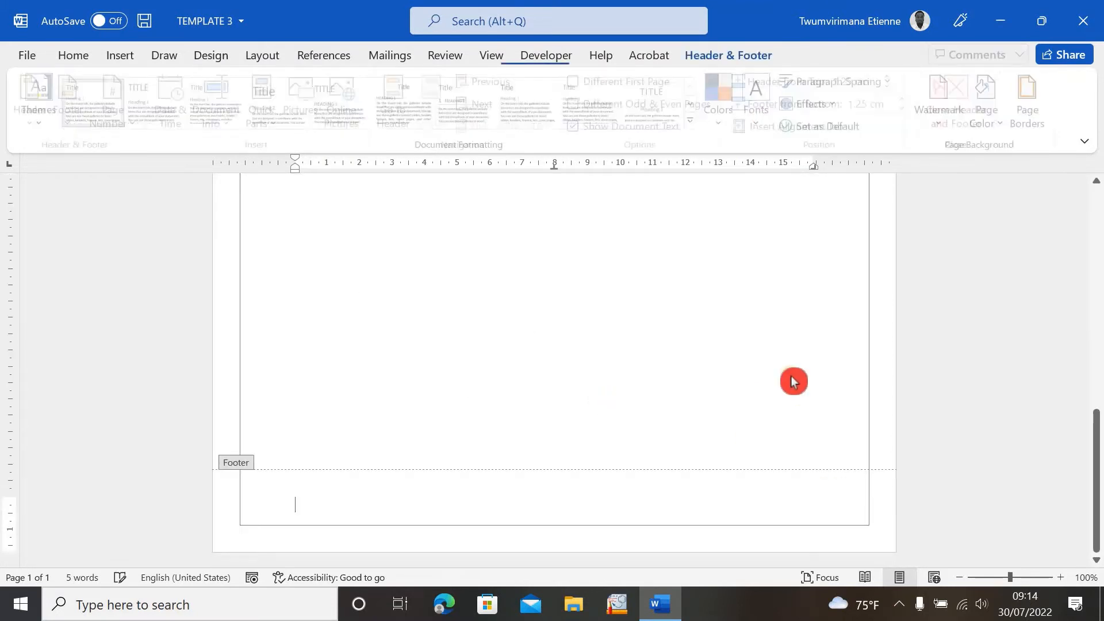
pyautogui.press('Escape')
pyautogui.tripleClick(632, 363)
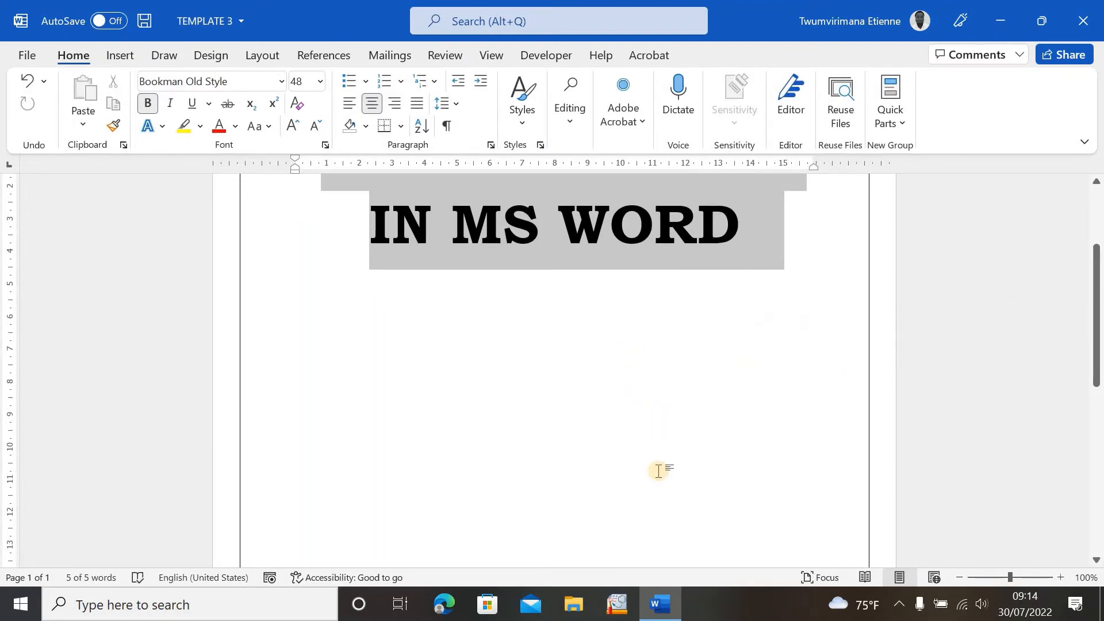
# - Delete the selected title text and add blank paragraphs so the document runs onto a second page
pyautogui.press('Delete')
pyautogui.press('Return')
pyautogui.press('Return')
pyautogui.press('Return')
pyautogui.press('Return')
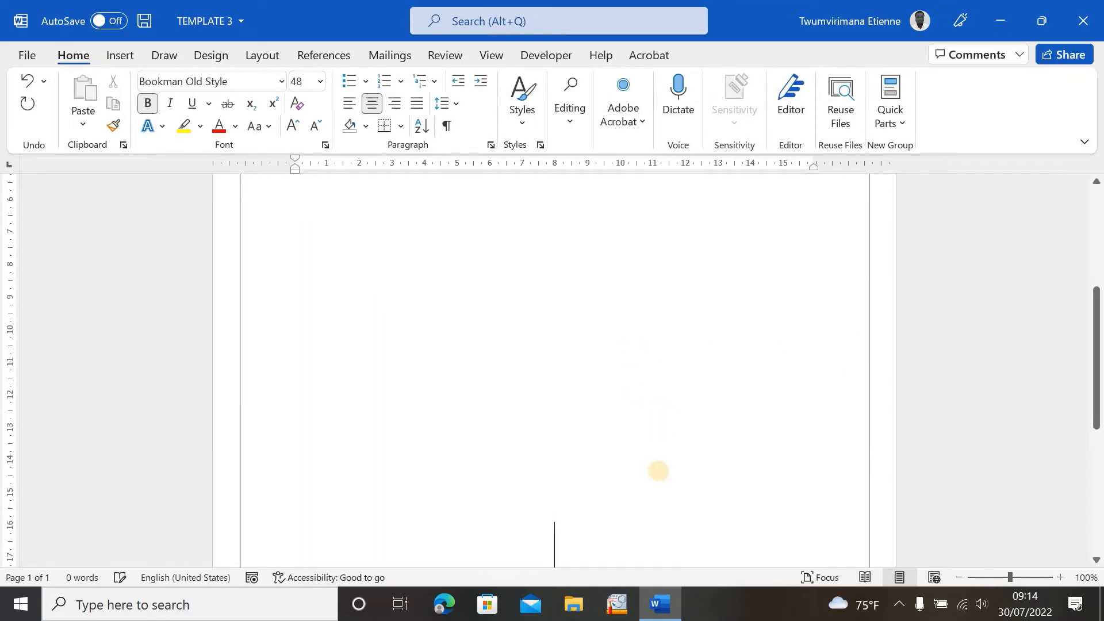
pyautogui.press('Return')
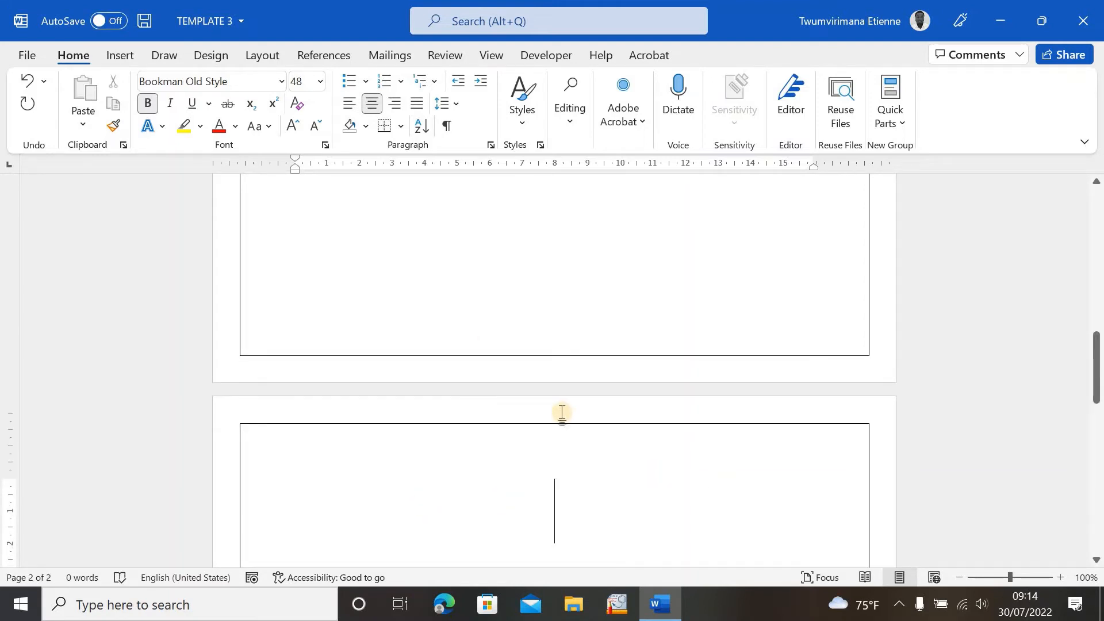
# - Scroll through both pages to examine the border on each page
pyautogui.scroll(-10, 561, 412)
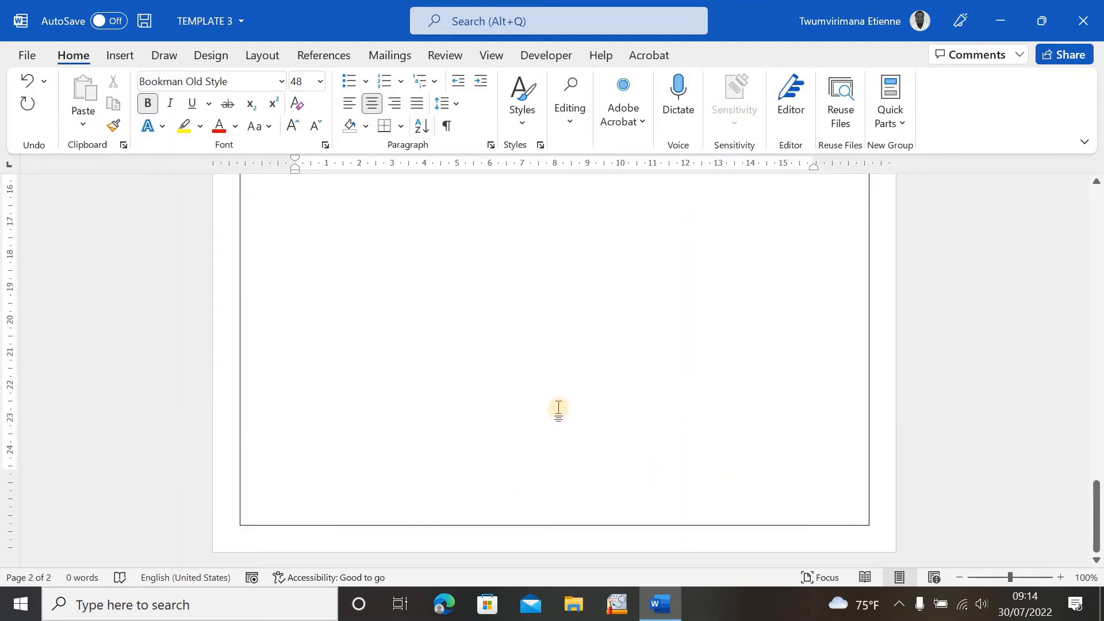
pyautogui.scroll(15, 558, 409)
pyautogui.scroll(-3, 557, 386)
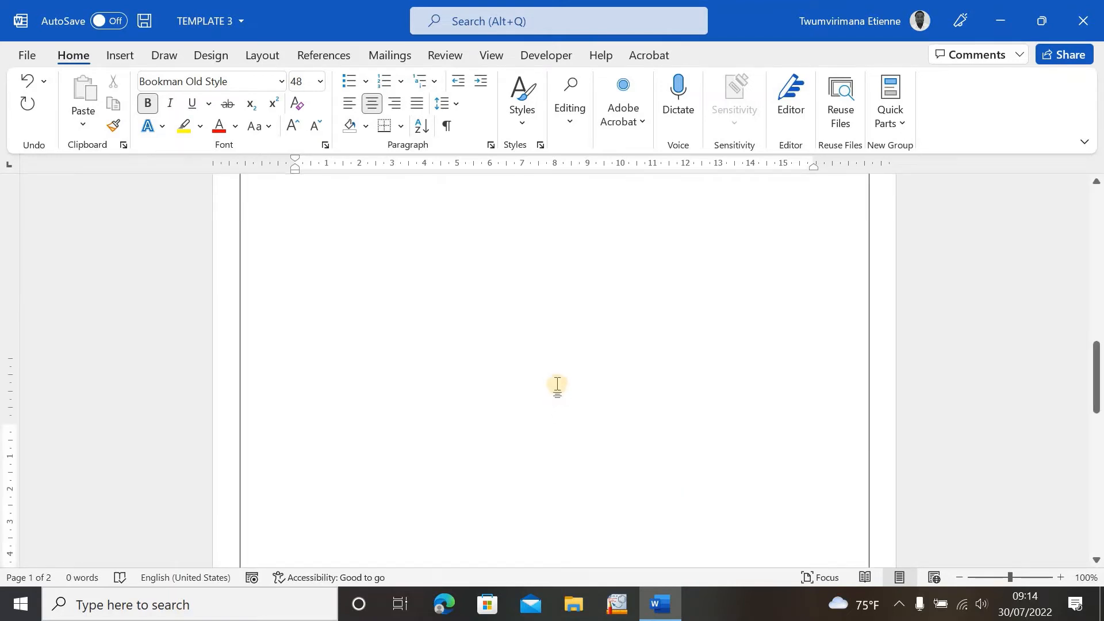
pyautogui.scroll(-5, 557, 384)
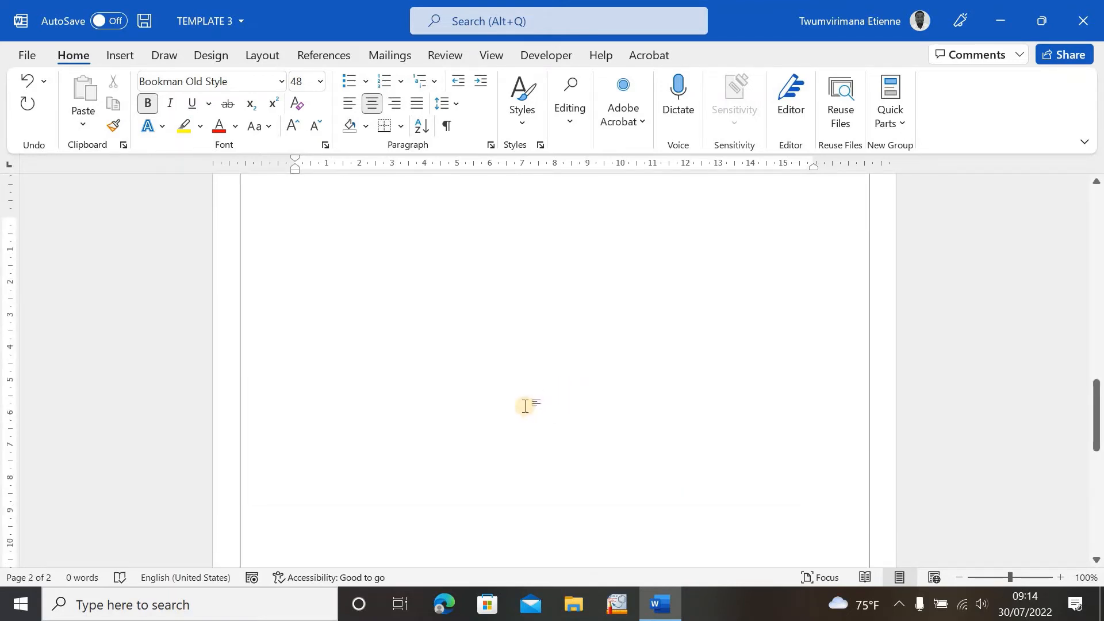
pyautogui.scroll(-3, 525, 406)
pyautogui.scroll(6, 525, 405)
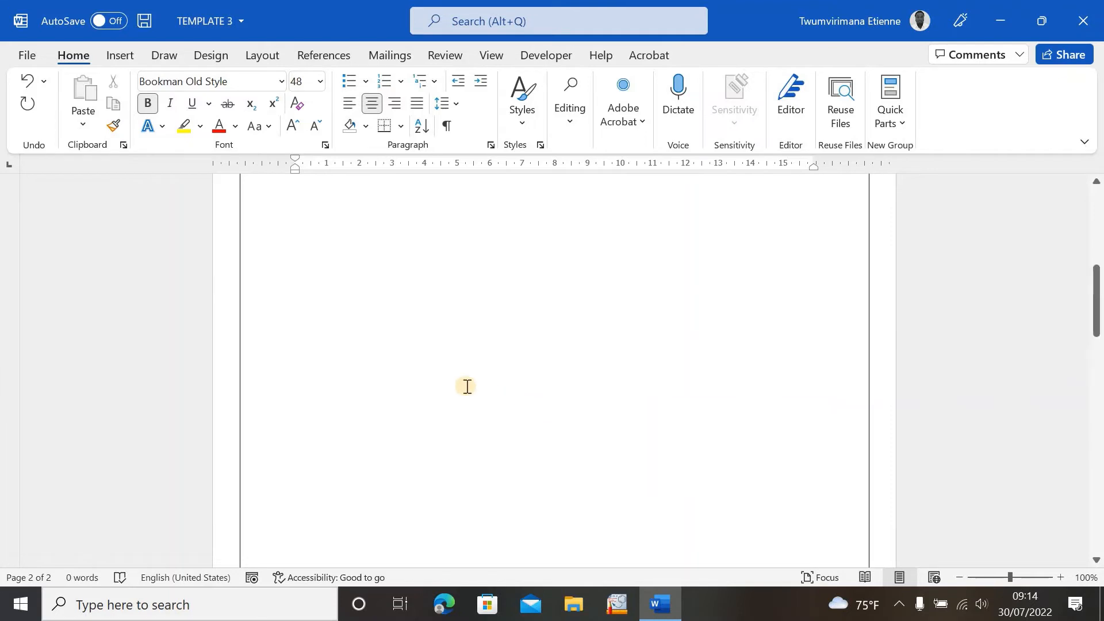
pyautogui.scroll(-6, 491, 417)
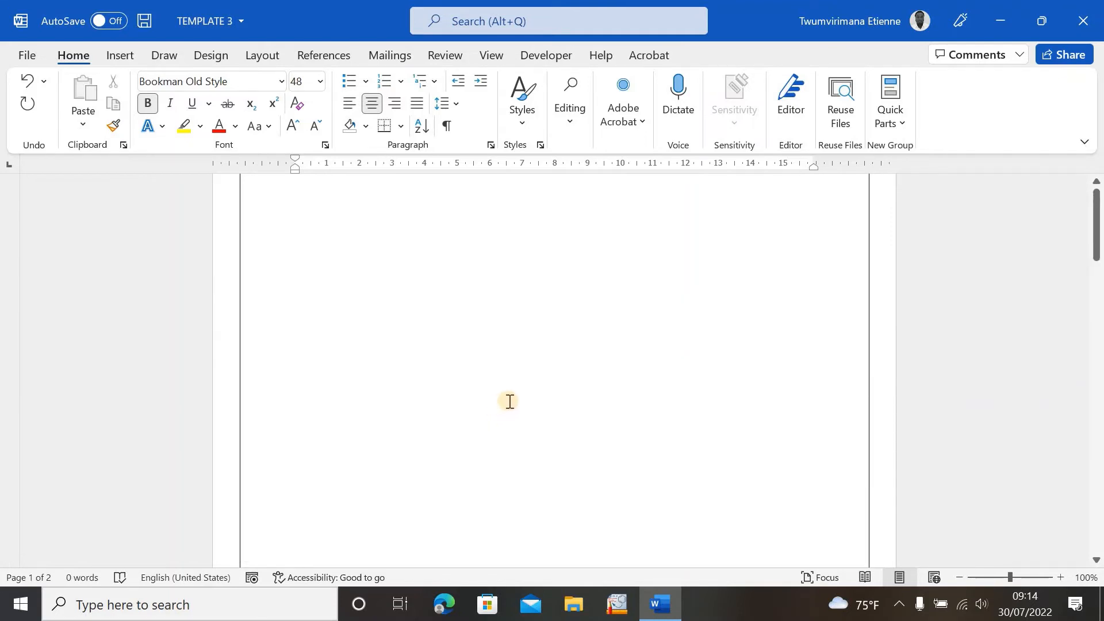
pyautogui.scroll(2, 530, 386)
pyautogui.scroll(-10, 541, 385)
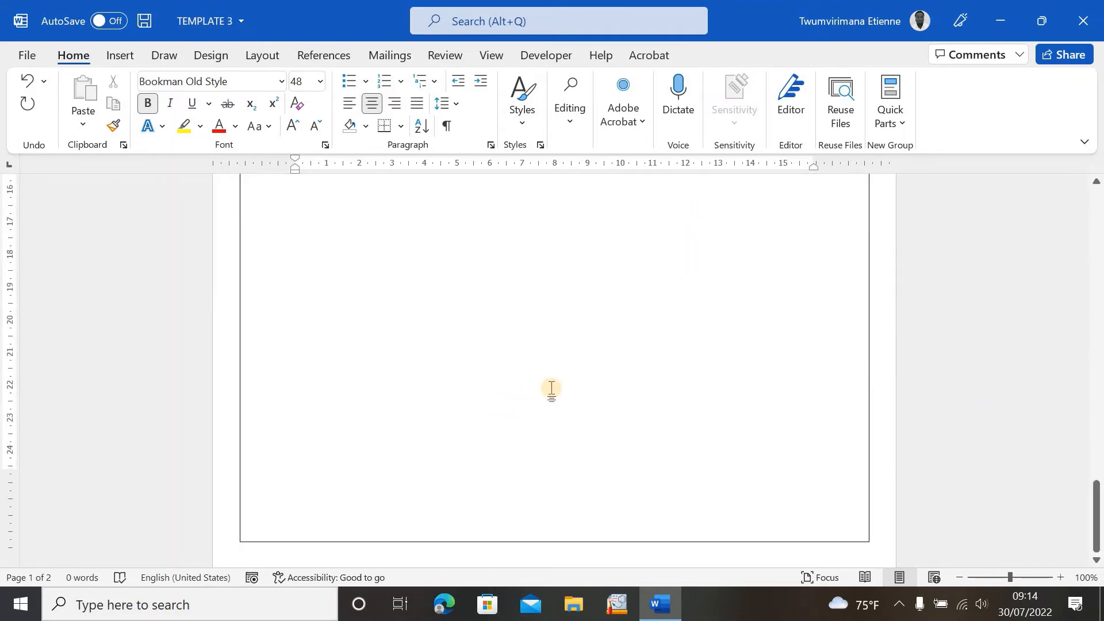
pyautogui.scroll(-6, 551, 388)
pyautogui.scroll(6, 552, 391)
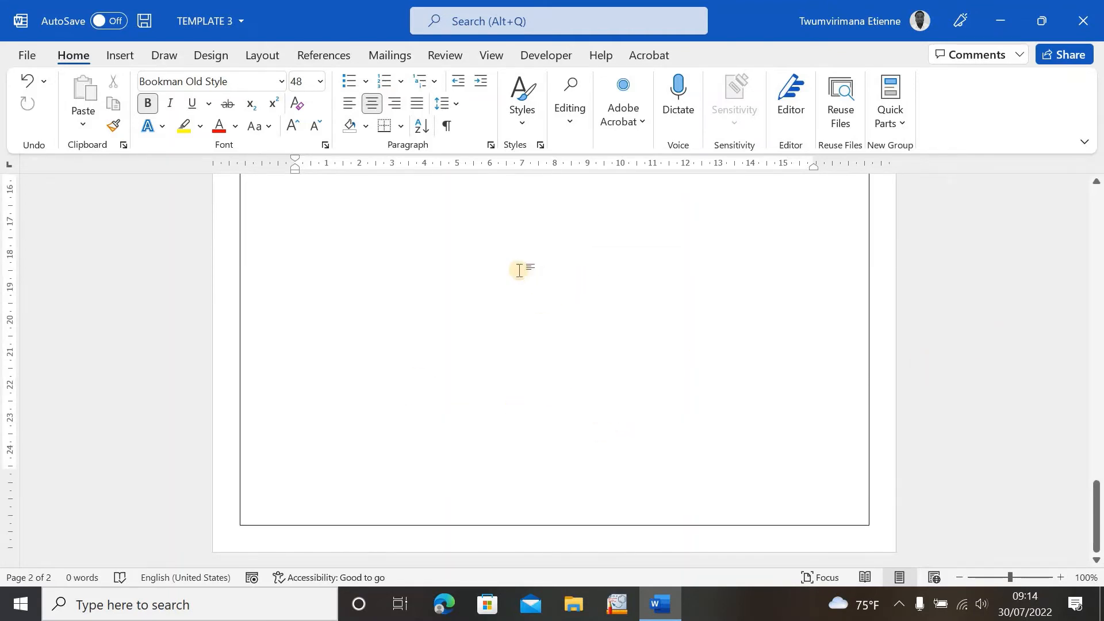
pyautogui.scroll(-2, 595, 375)
pyautogui.scroll(5, 593, 377)
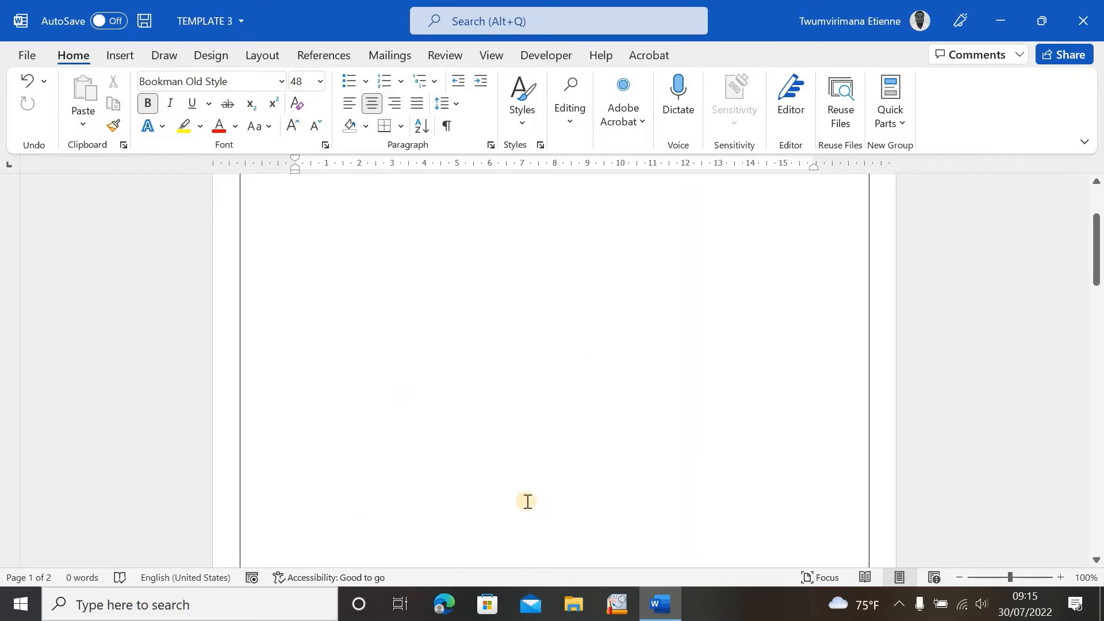
pyautogui.scroll(2, 562, 460)
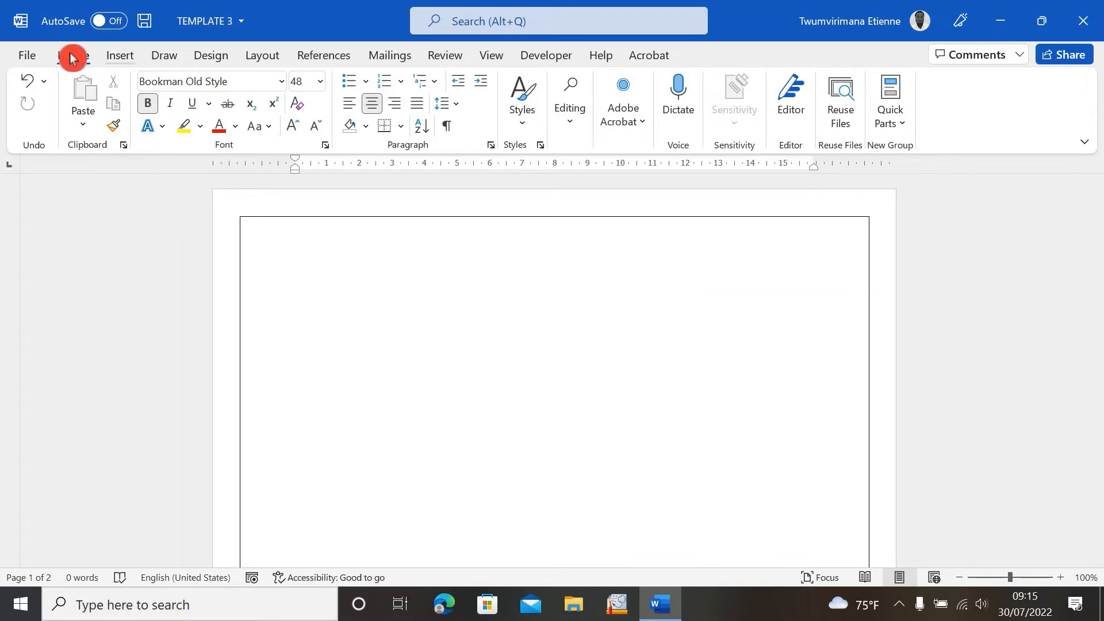
# - Remove the page border by choosing the None setting in Page Borders and confirming
pyautogui.click(214, 57)
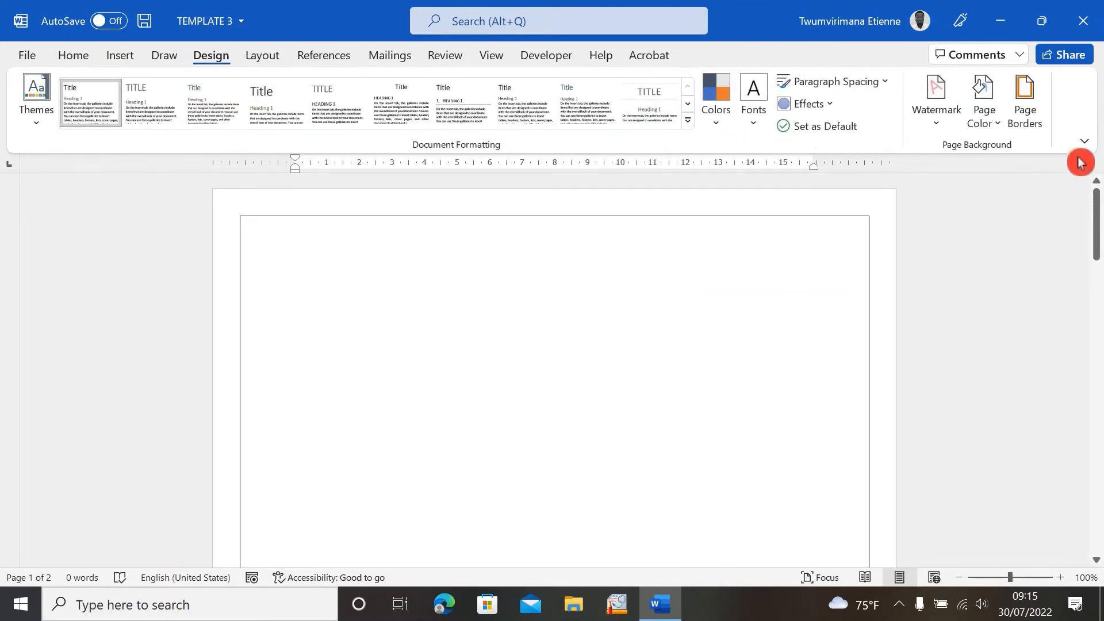
pyautogui.click(1033, 119)
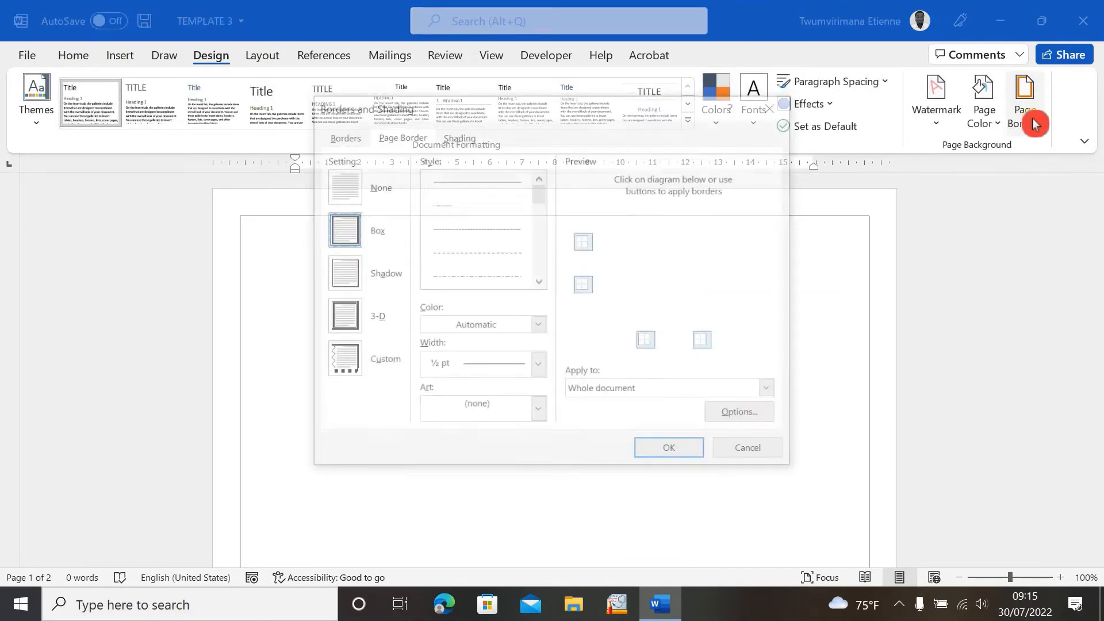
pyautogui.click(340, 188)
pyautogui.click(659, 452)
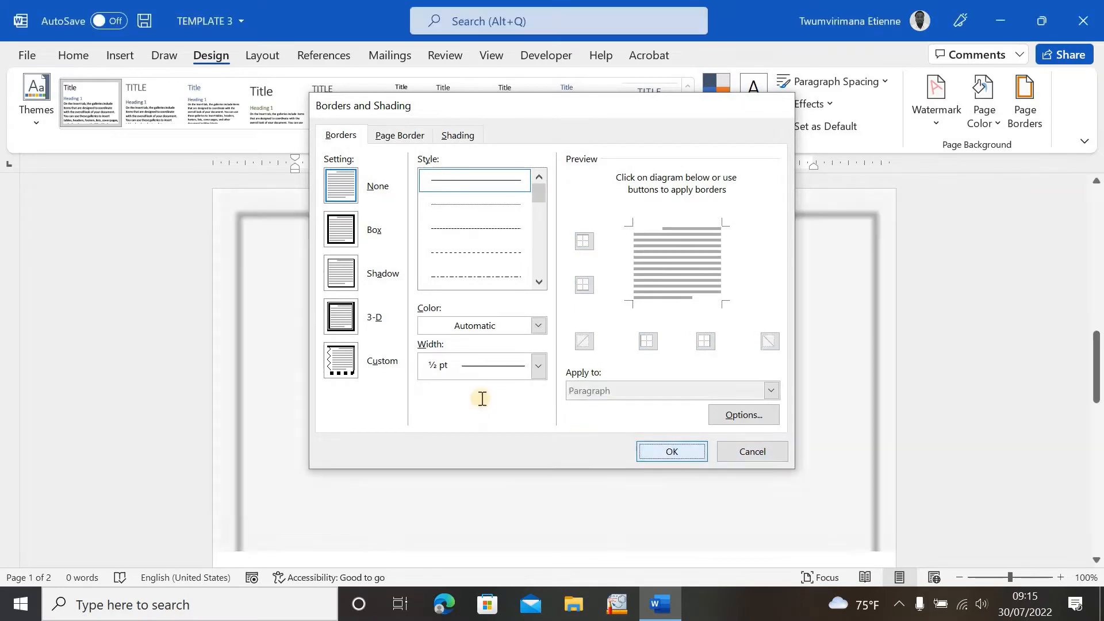
pyautogui.scroll(8, 606, 460)
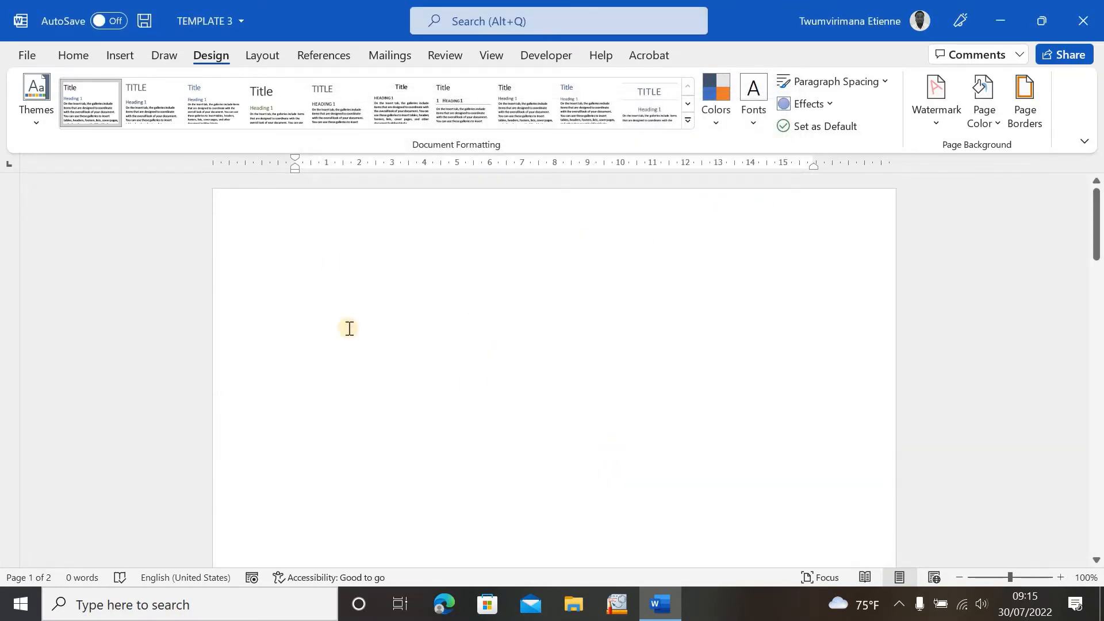
# - Reopen Page Borders and choose the Box setting with a thick solid line style at 3 pt
pyautogui.click(1027, 105)
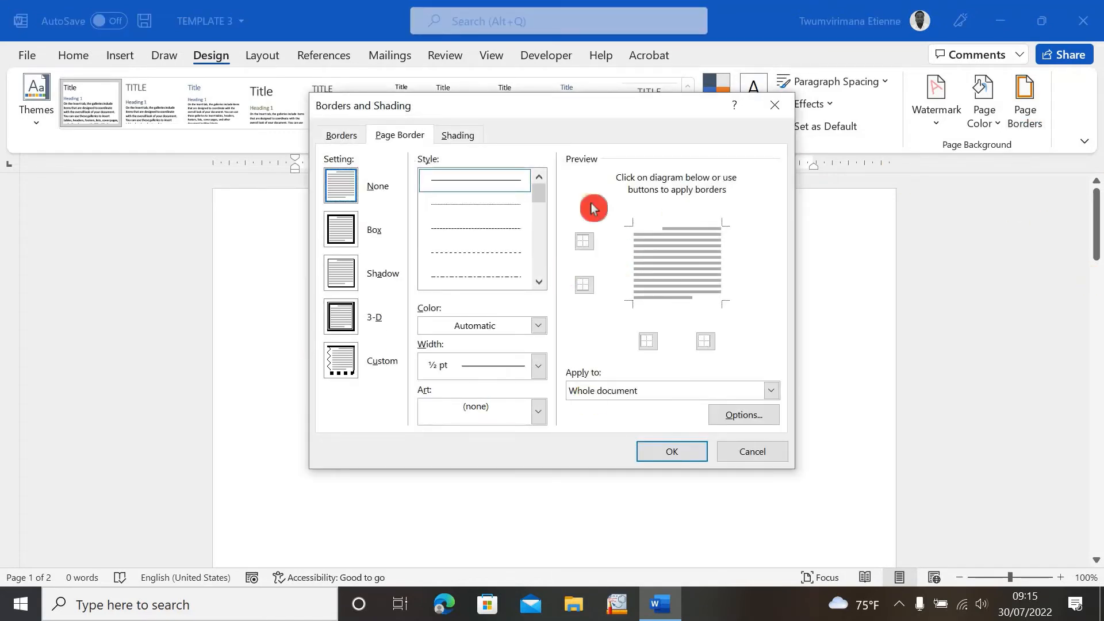
pyautogui.click(338, 229)
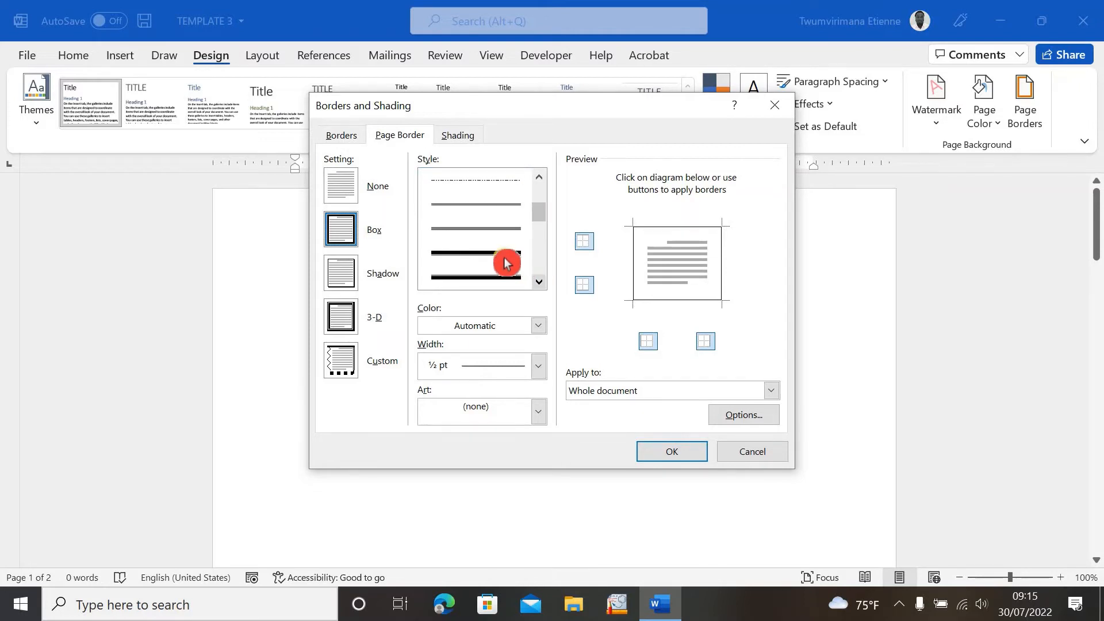
pyautogui.click(506, 261)
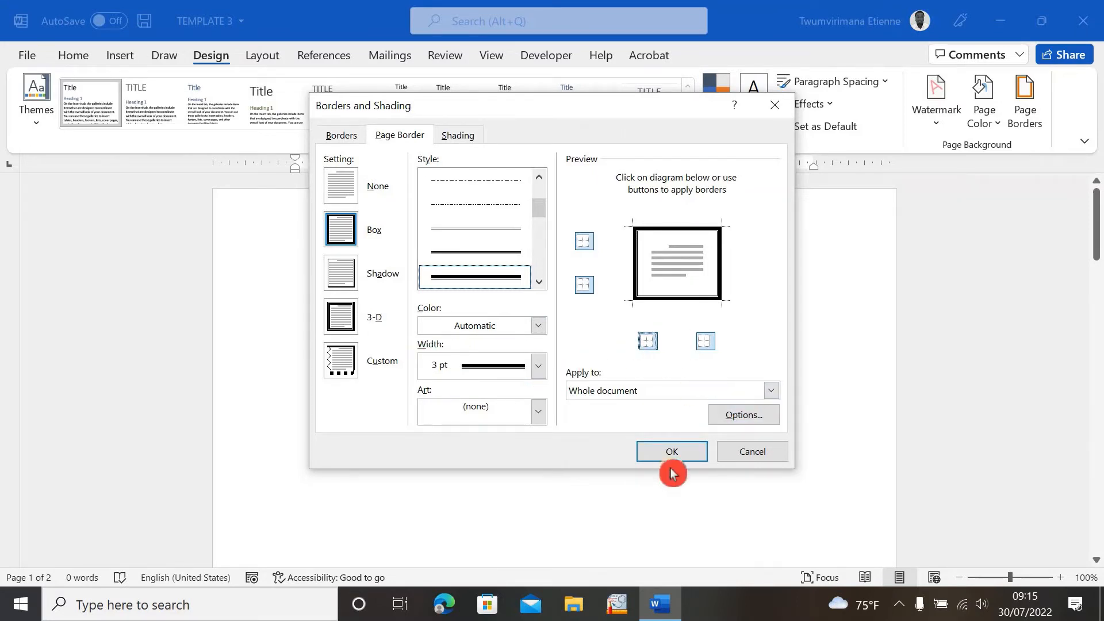
# - Apply the border to this section's first page only and confirm the dialog
pyautogui.click(771, 392)
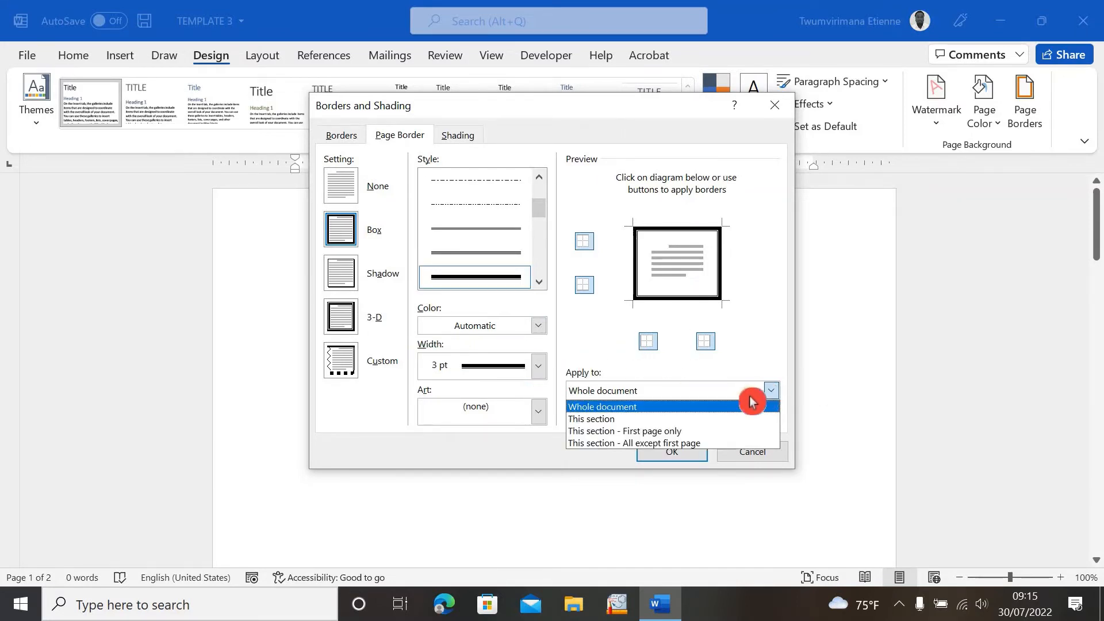
pyautogui.click(697, 432)
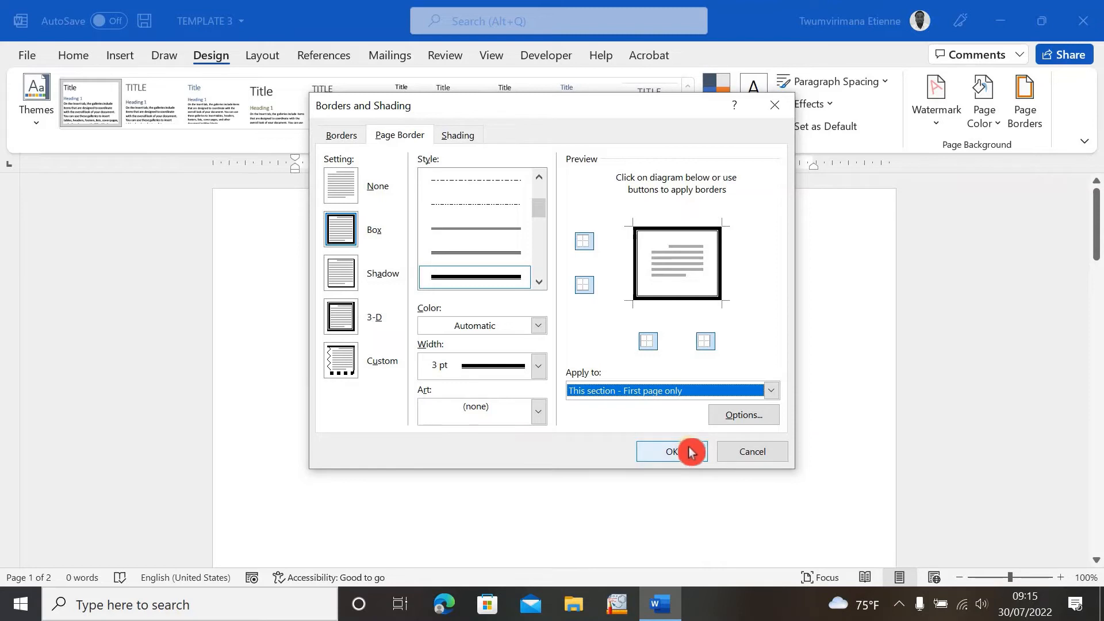
pyautogui.click(690, 452)
# - Scroll through the pages to examine which ones carry the border
pyautogui.scroll(-5, 712, 415)
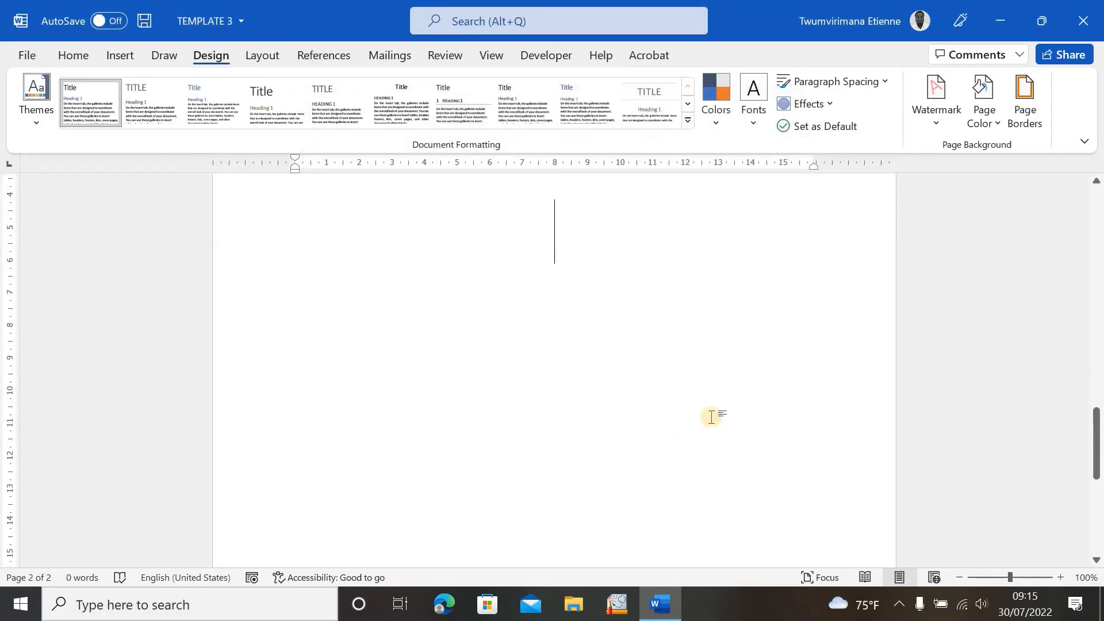
pyautogui.scroll(15, 713, 415)
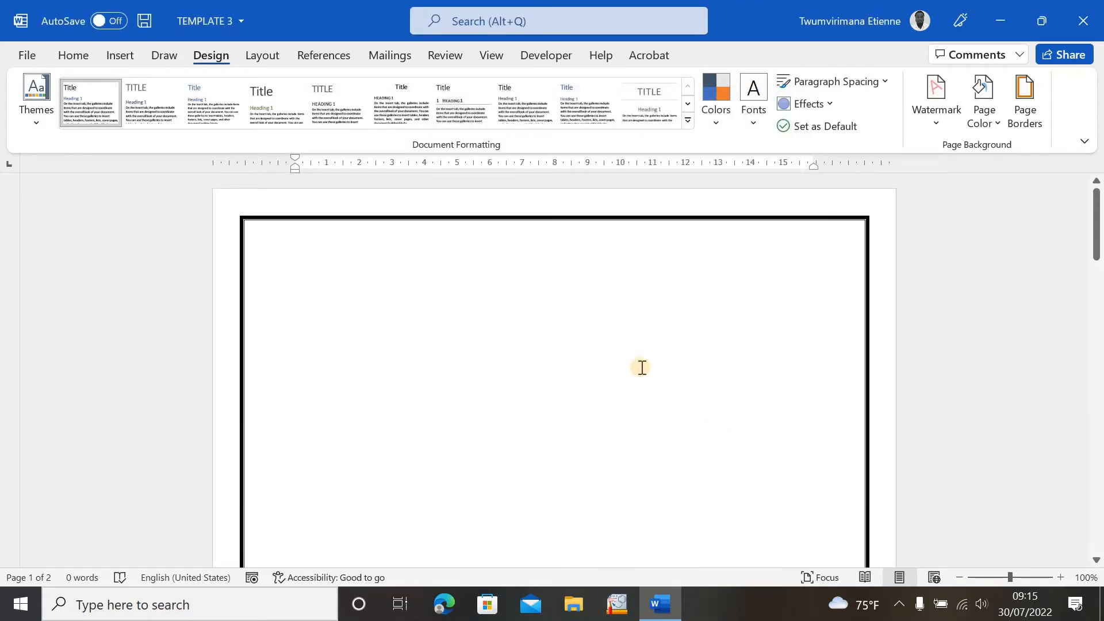
pyautogui.scroll(-15, 641, 367)
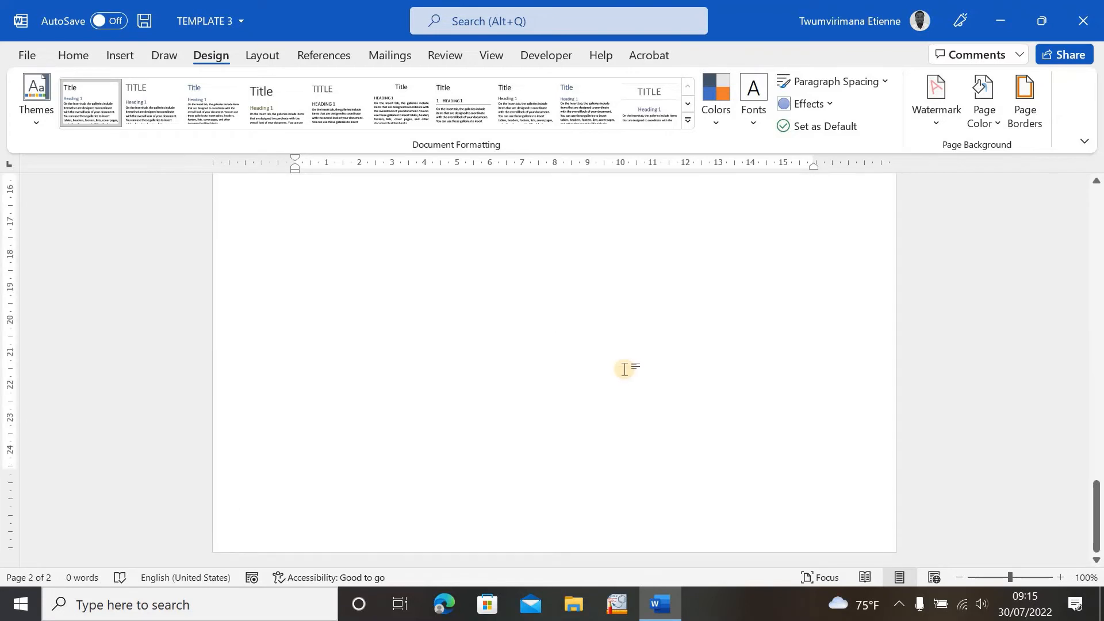
pyautogui.scroll(8, 594, 454)
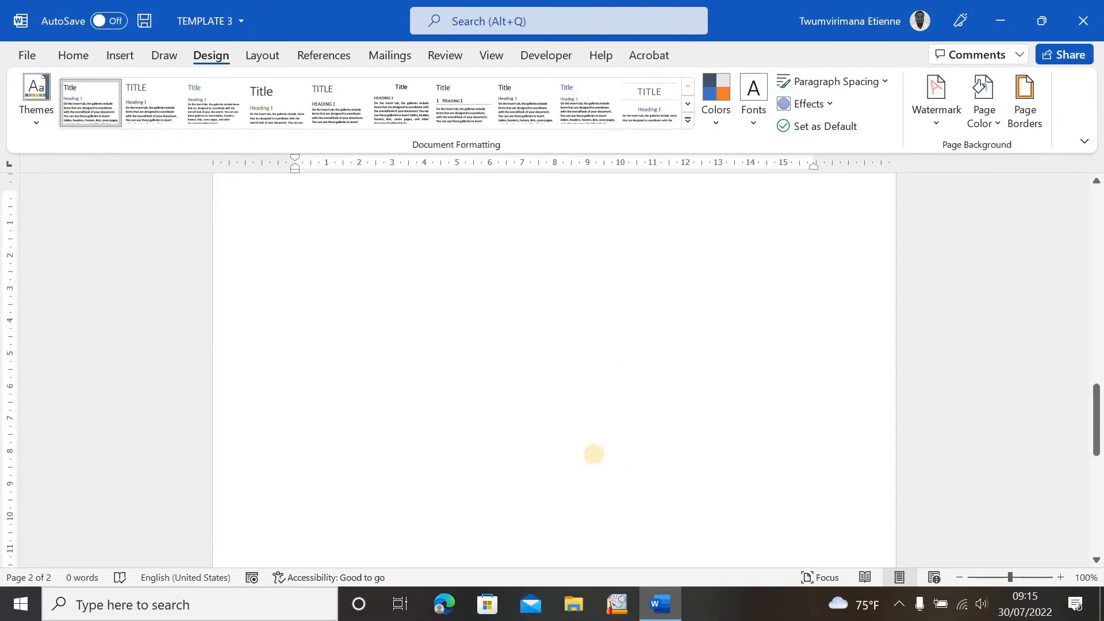
pyautogui.scroll(4, 594, 454)
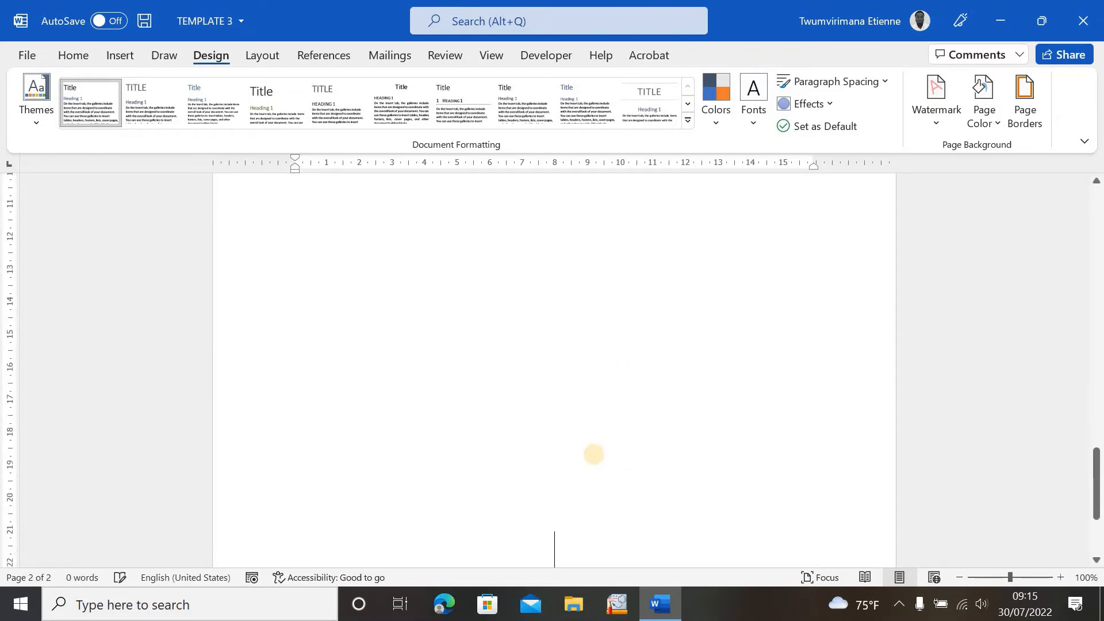
pyautogui.scroll(15, 401, 371)
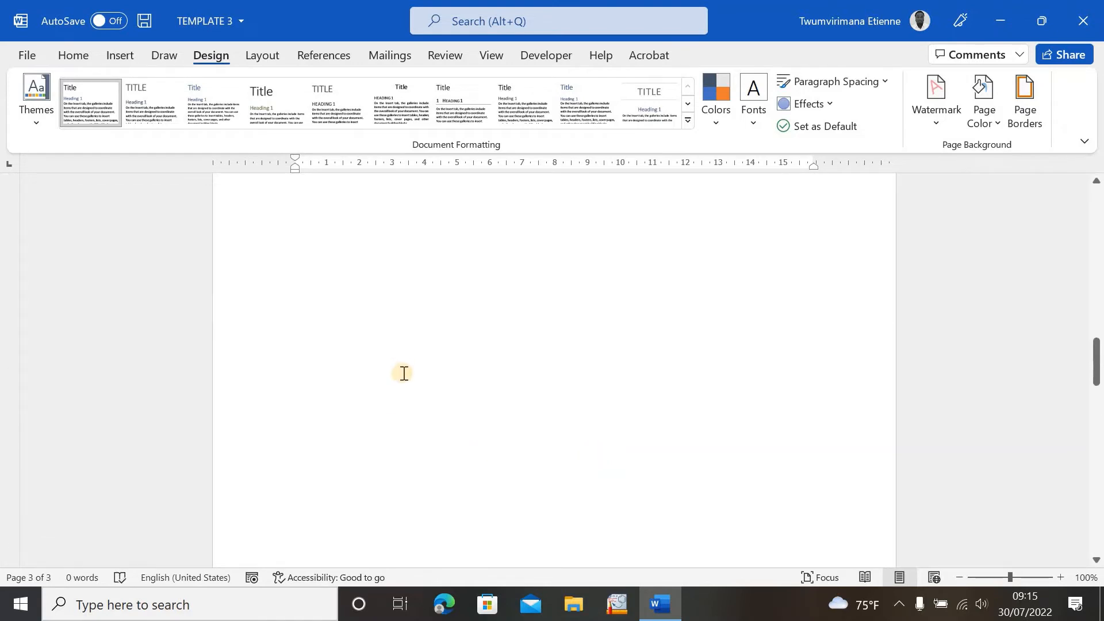
pyautogui.scroll(-20, 417, 332)
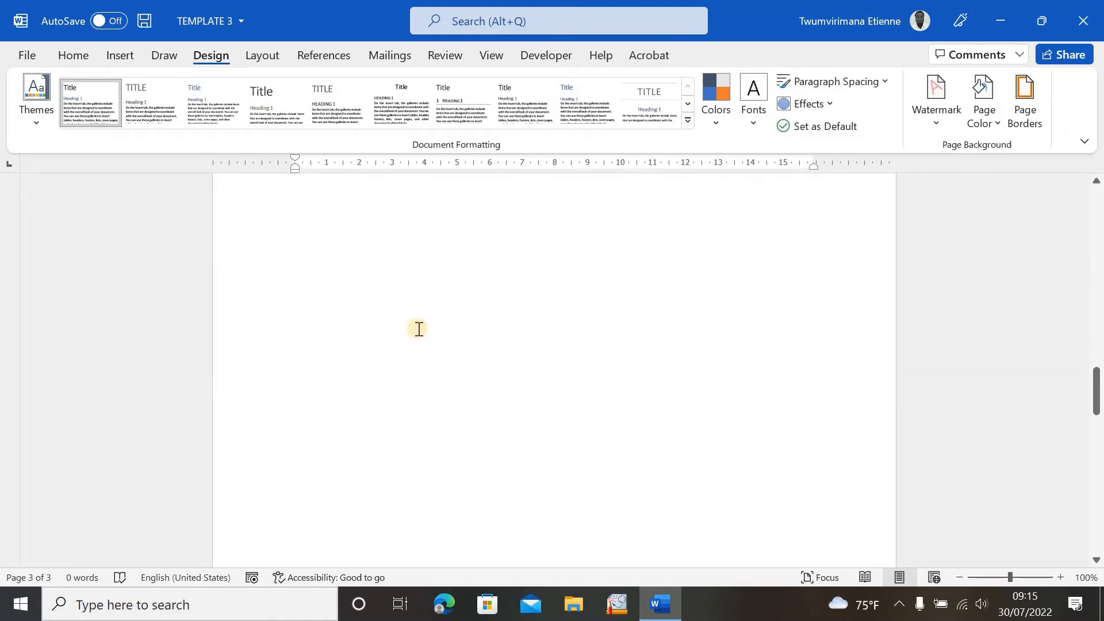
pyautogui.scroll(8, 420, 323)
pyautogui.scroll(8, 421, 323)
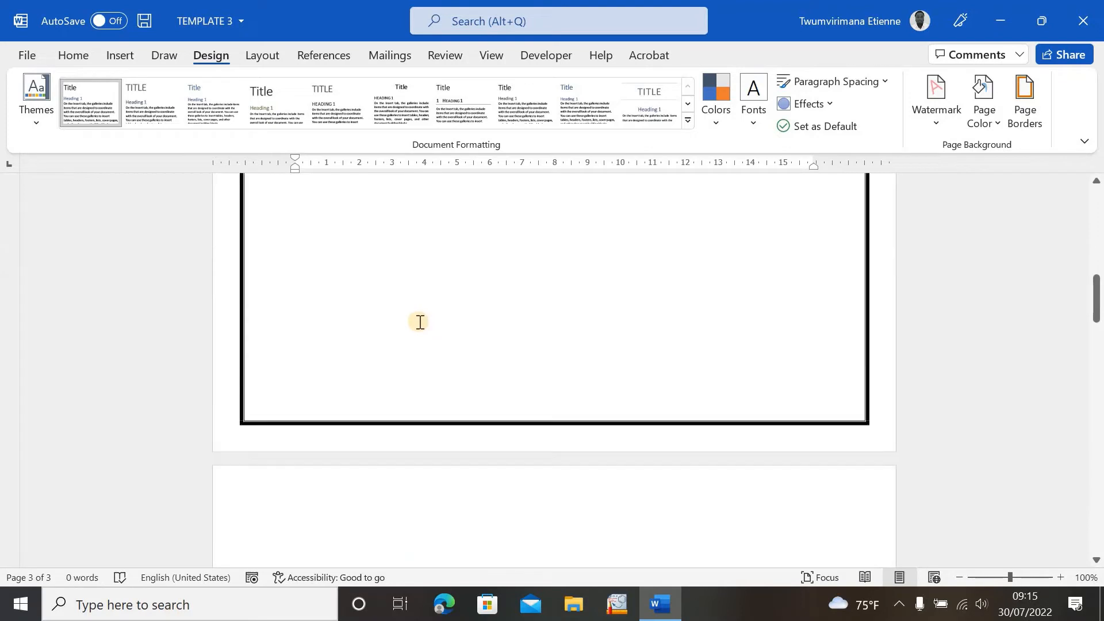
pyautogui.scroll(-20, 418, 319)
pyautogui.scroll(18, 416, 316)
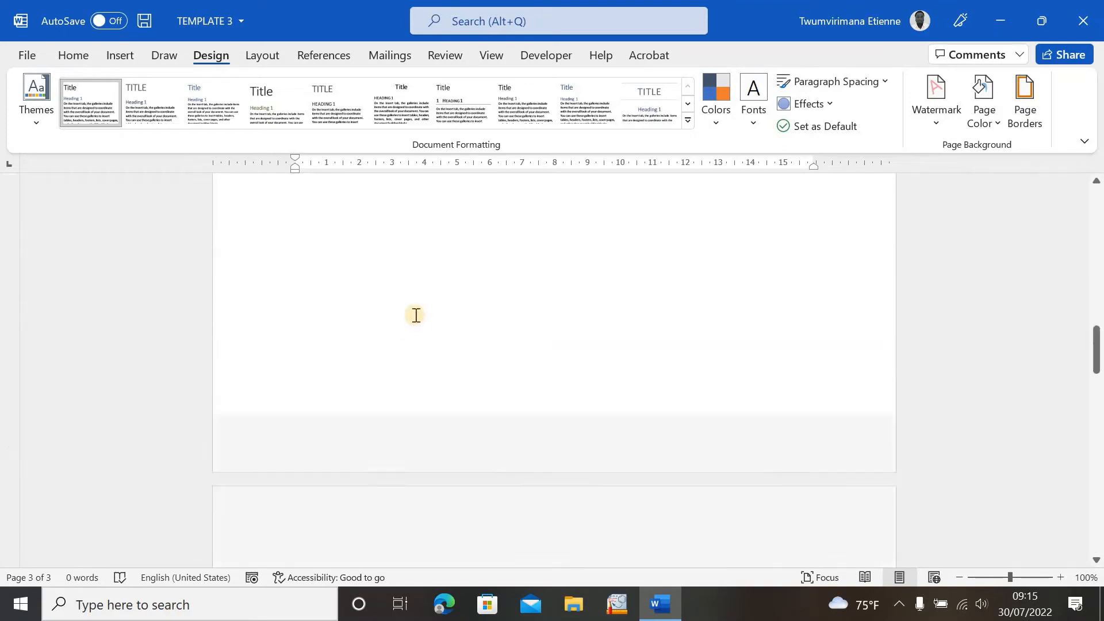
pyautogui.scroll(-2, 411, 313)
pyautogui.scroll(2, 411, 313)
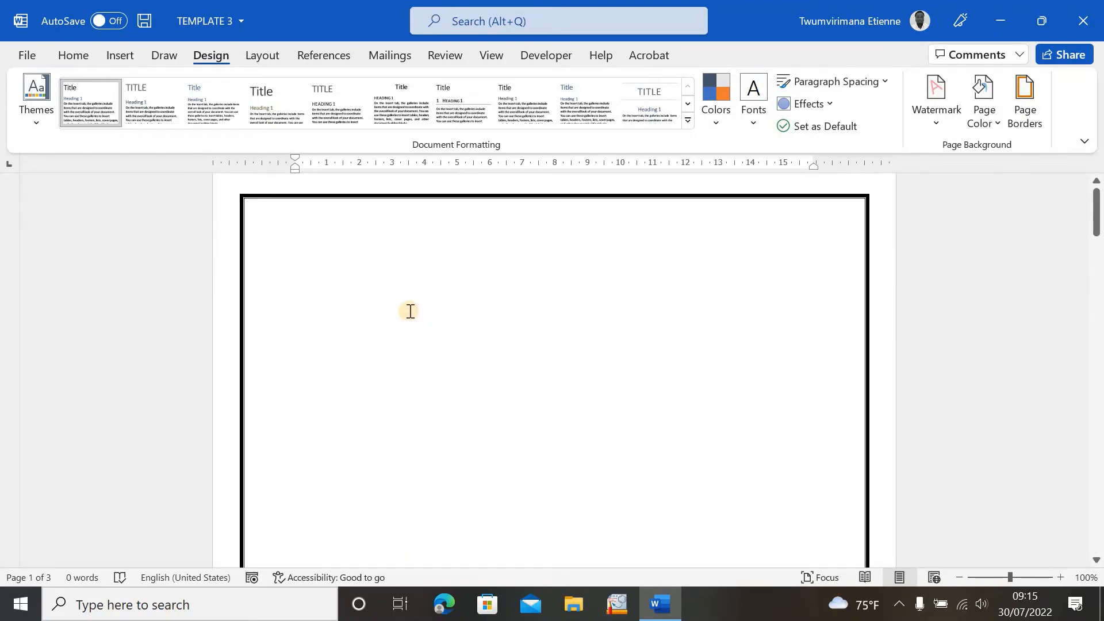
pyautogui.scroll(-10, 382, 352)
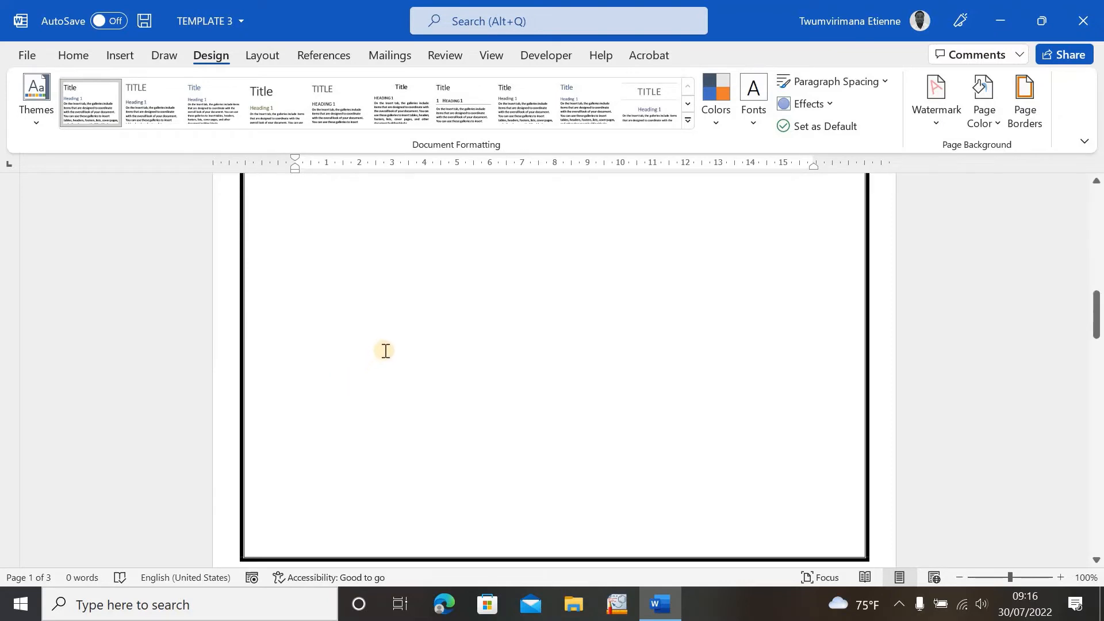
pyautogui.scroll(10, 387, 350)
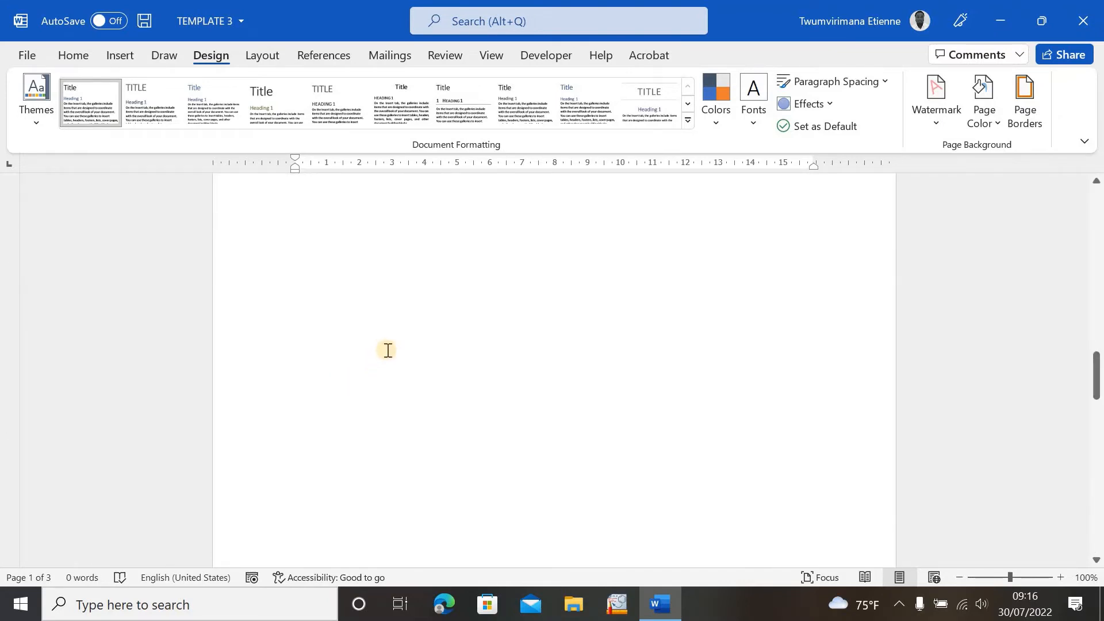
pyautogui.scroll(-10, 388, 349)
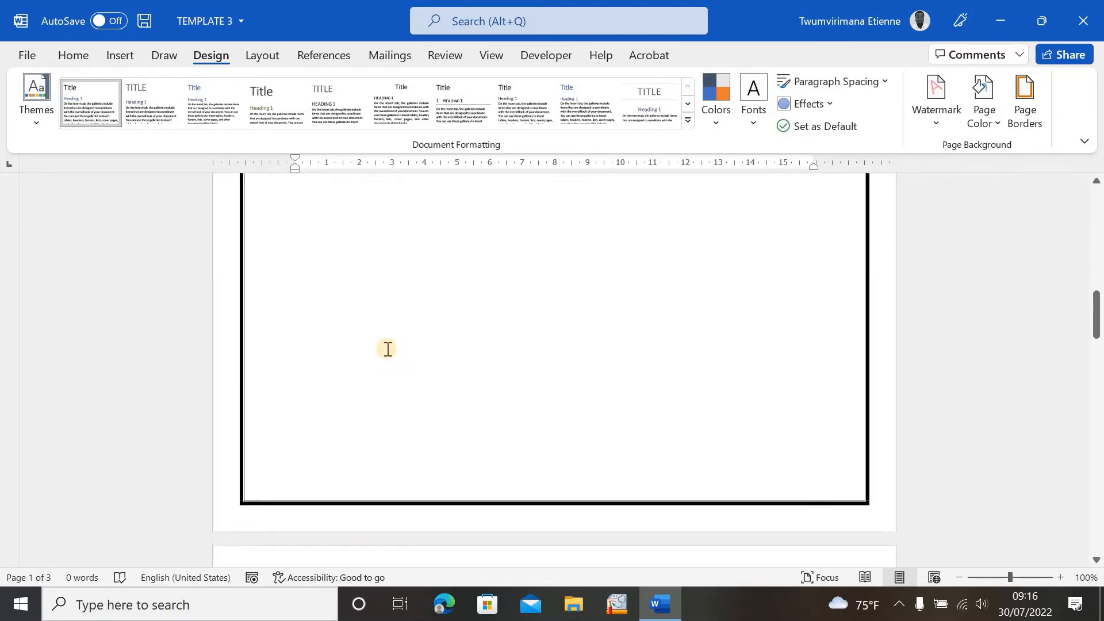
pyautogui.scroll(10, 389, 348)
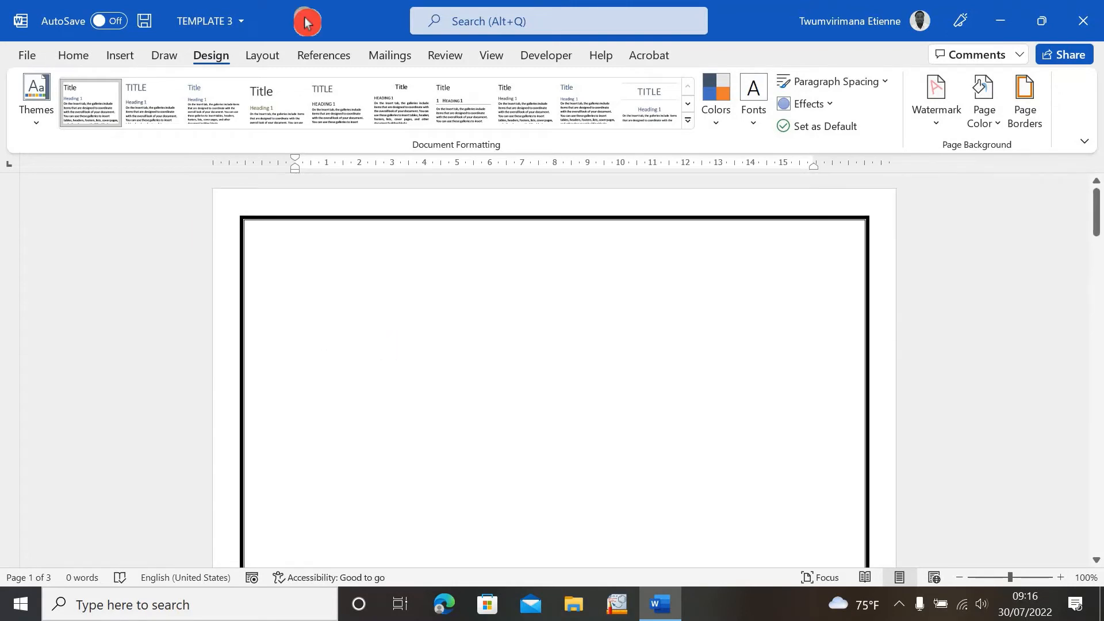
# - Reopen Page Borders, set the border colour to Dark Red and the width to 2 ¼ pt, and confirm
pyautogui.click(1036, 104)
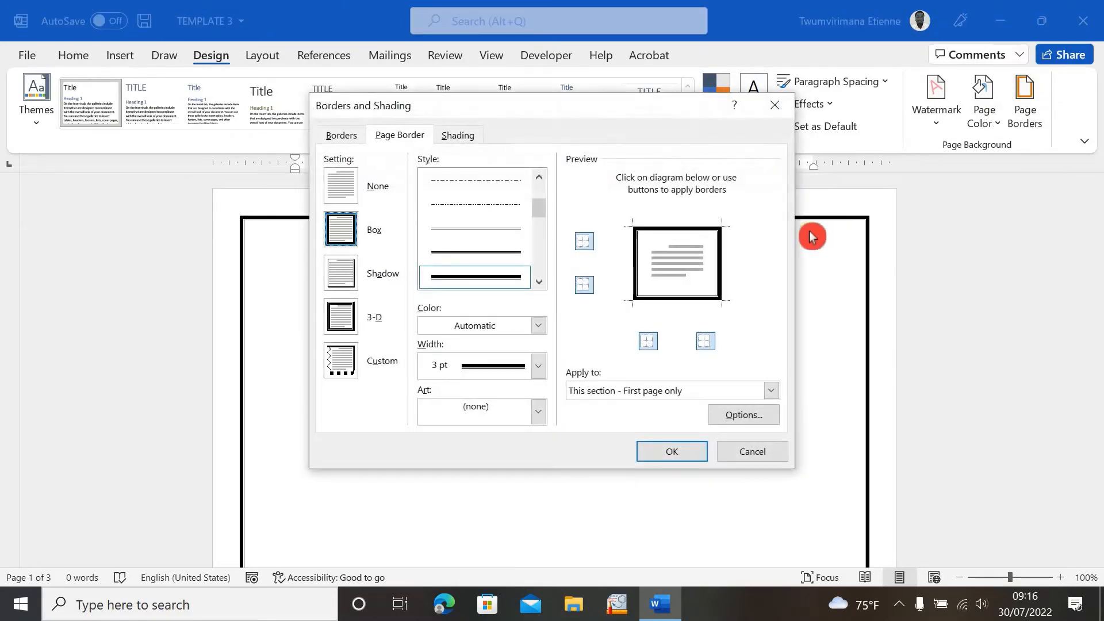
pyautogui.click(545, 327)
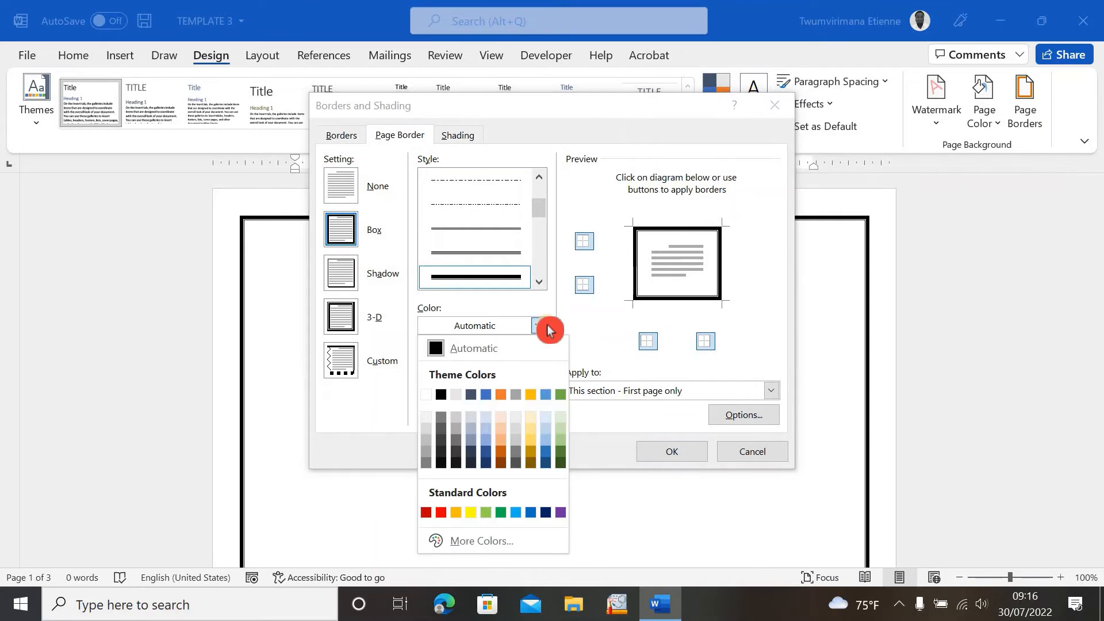
pyautogui.click(430, 516)
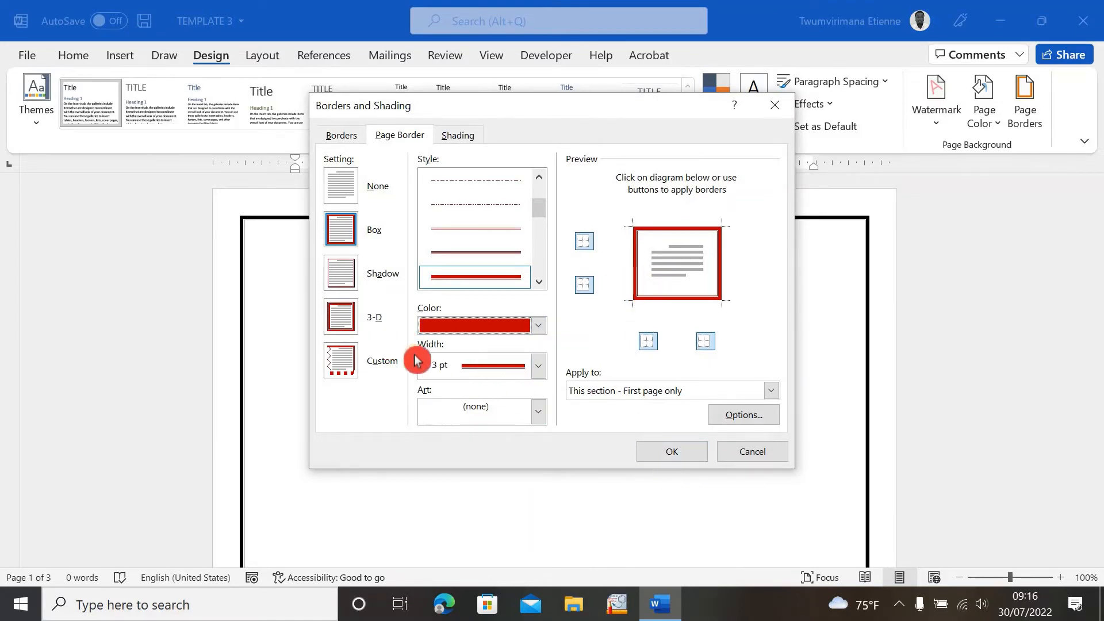
pyautogui.click(539, 362)
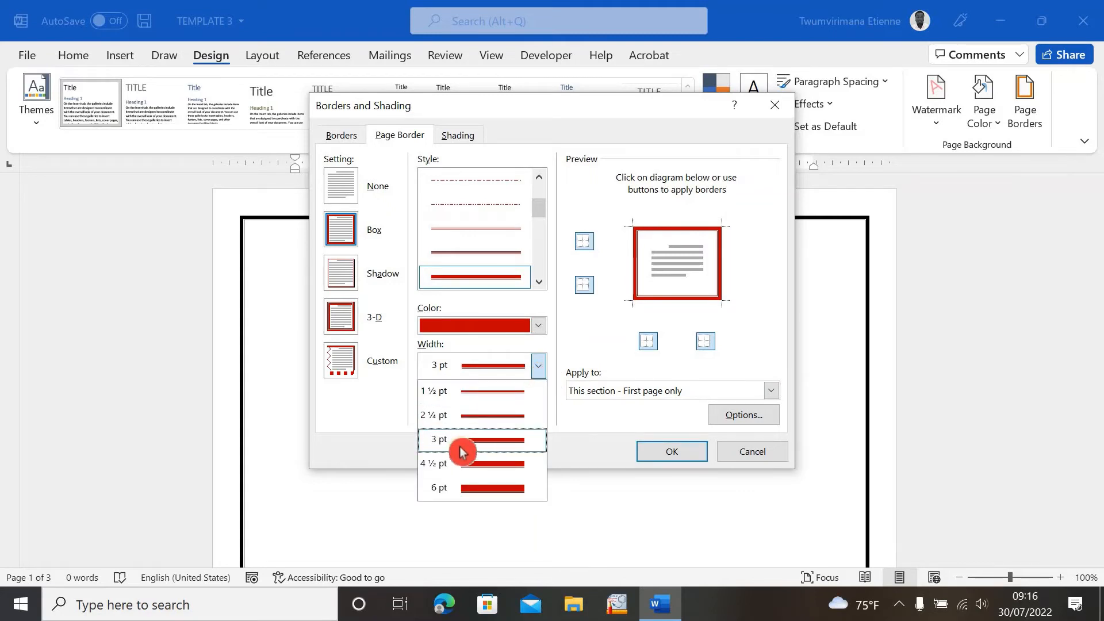
pyautogui.click(459, 415)
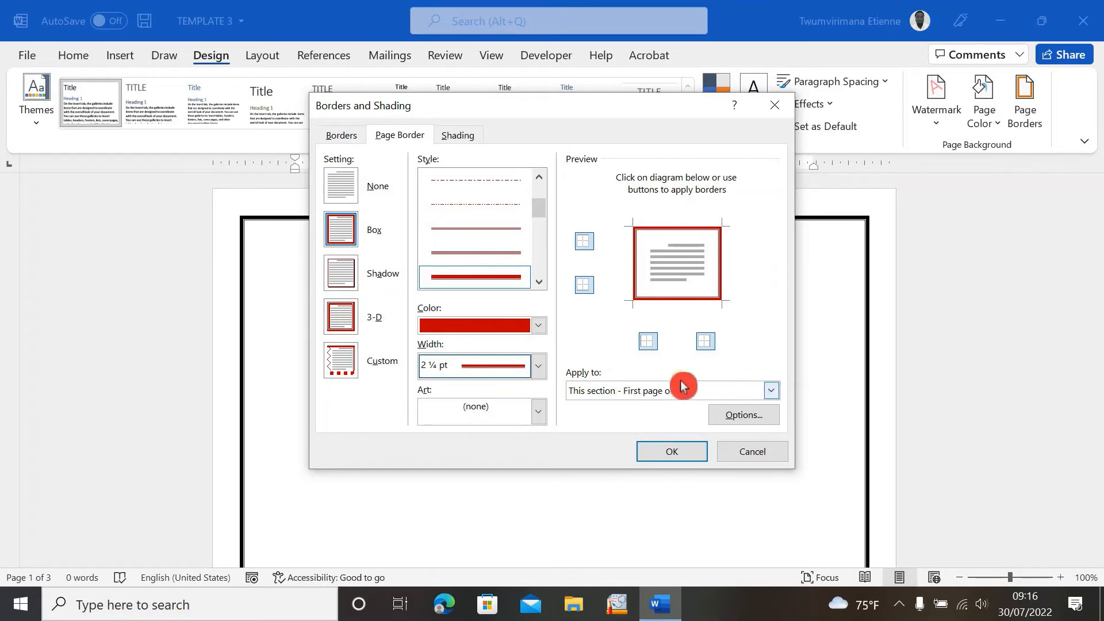
pyautogui.click(672, 452)
# - Scroll through the document to check which pages show the red border
pyautogui.scroll(-20, 454, 441)
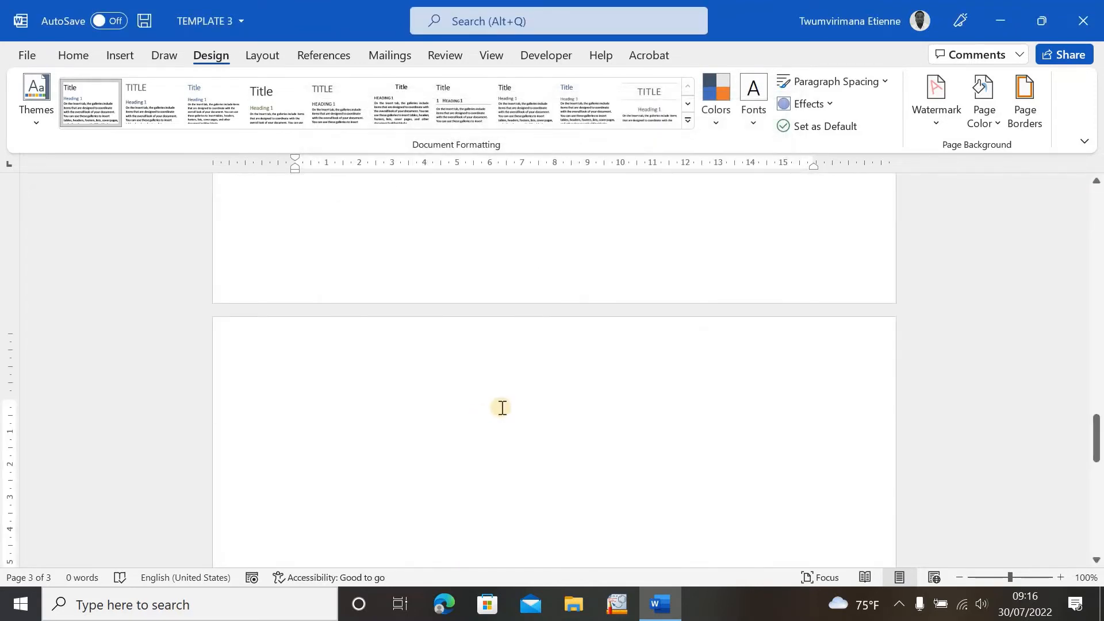
pyautogui.scroll(3, 390, 322)
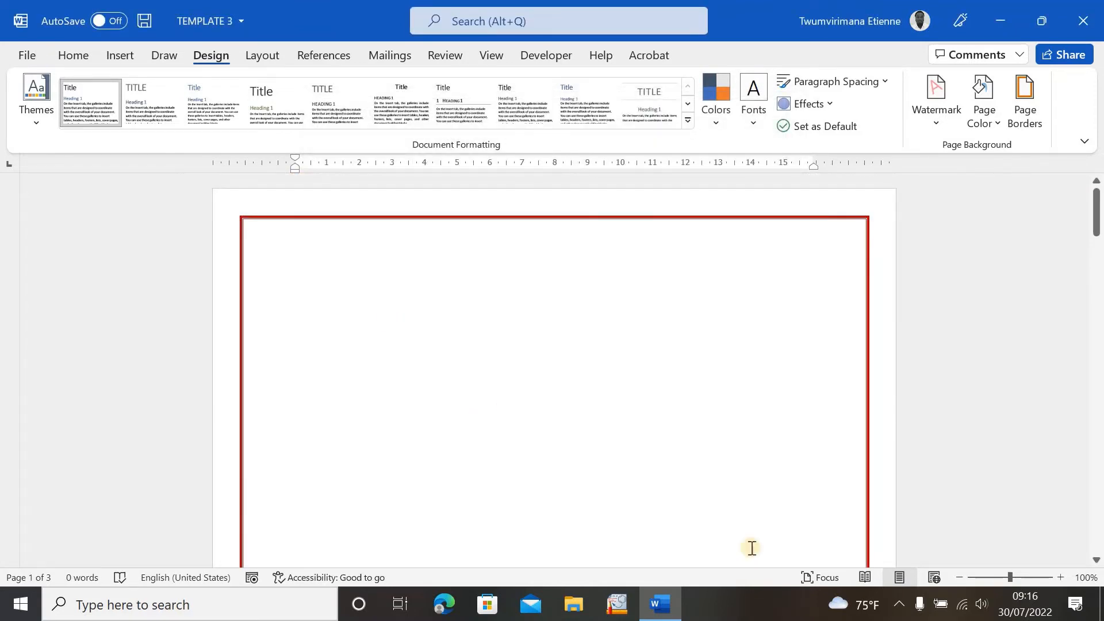
pyautogui.scroll(-10, 779, 488)
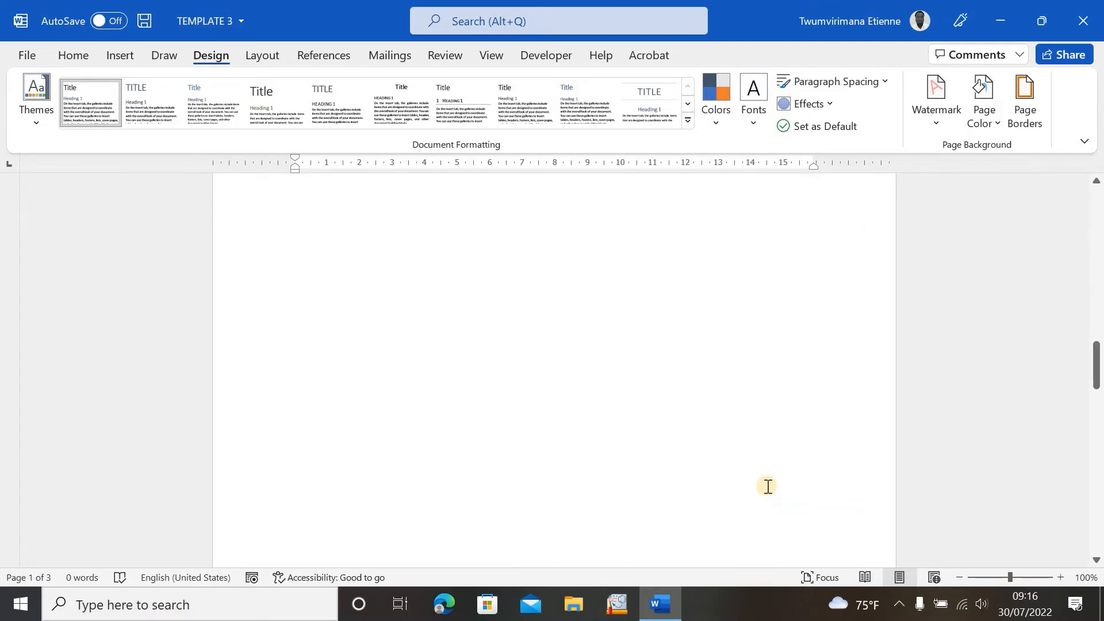
pyautogui.scroll(5, 770, 487)
pyautogui.scroll(-10, 768, 487)
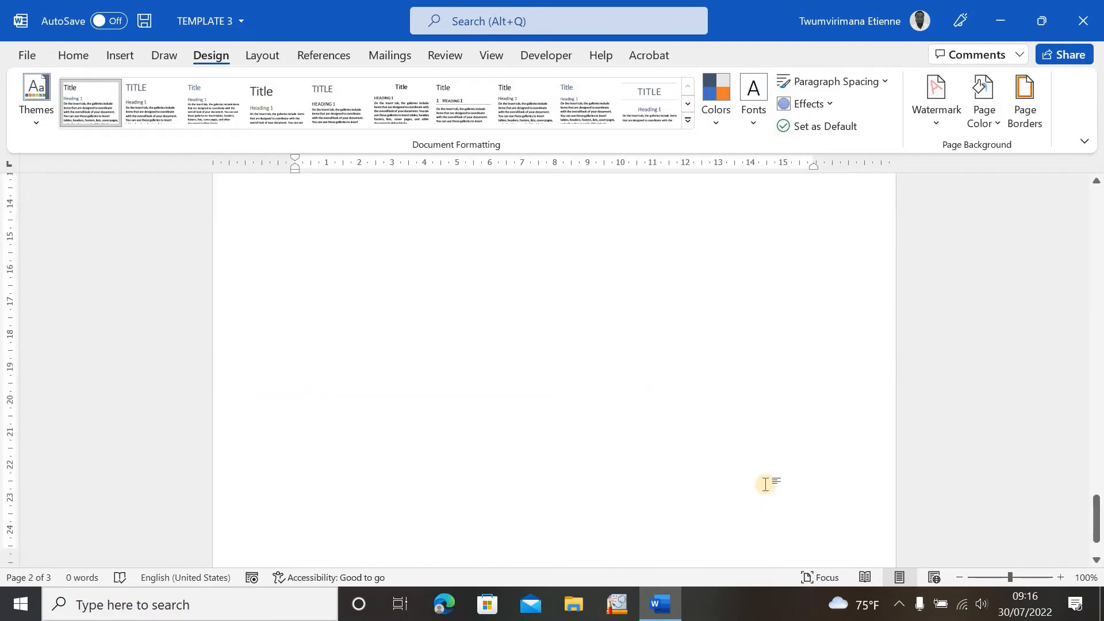
pyautogui.scroll(5, 761, 486)
pyautogui.scroll(20, 759, 484)
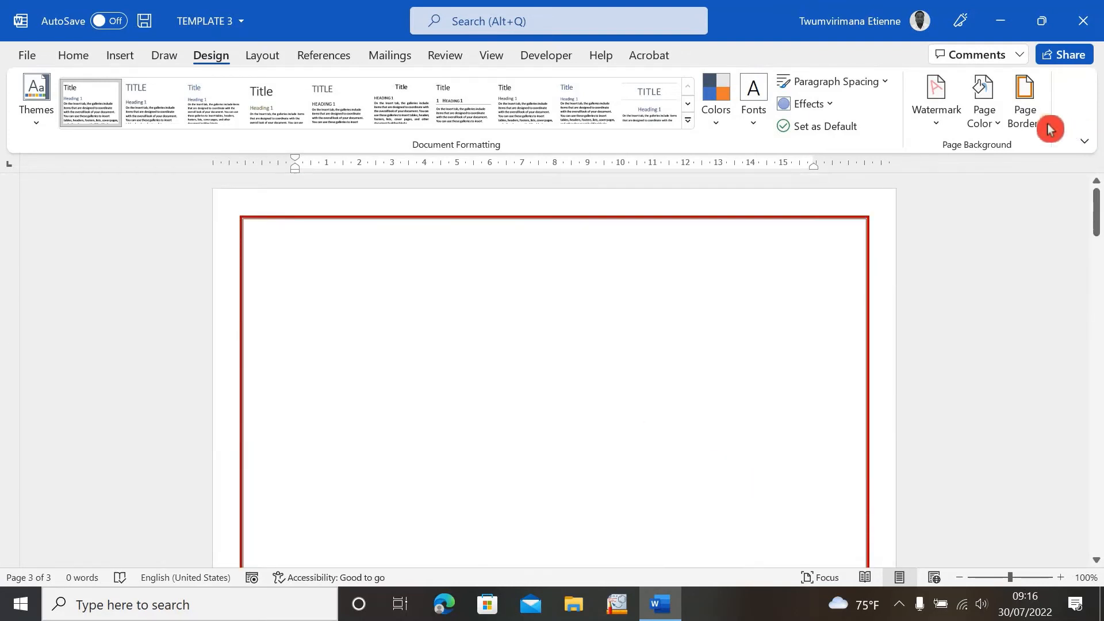
# - Reopen Page Borders and apply the red border to the whole document
pyautogui.click(1021, 106)
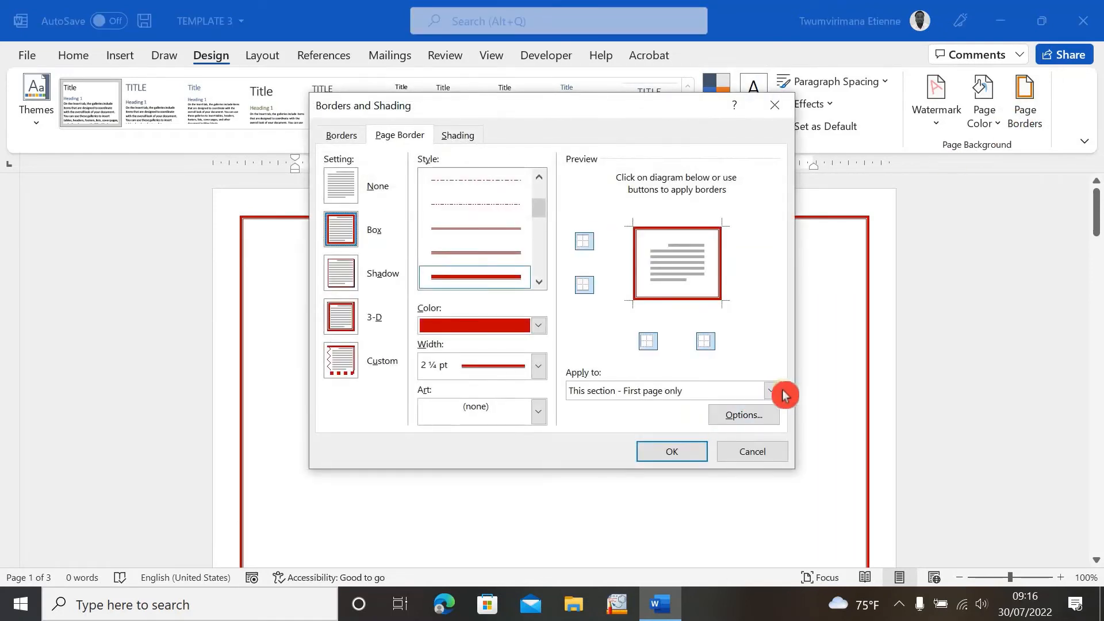
pyautogui.click(773, 391)
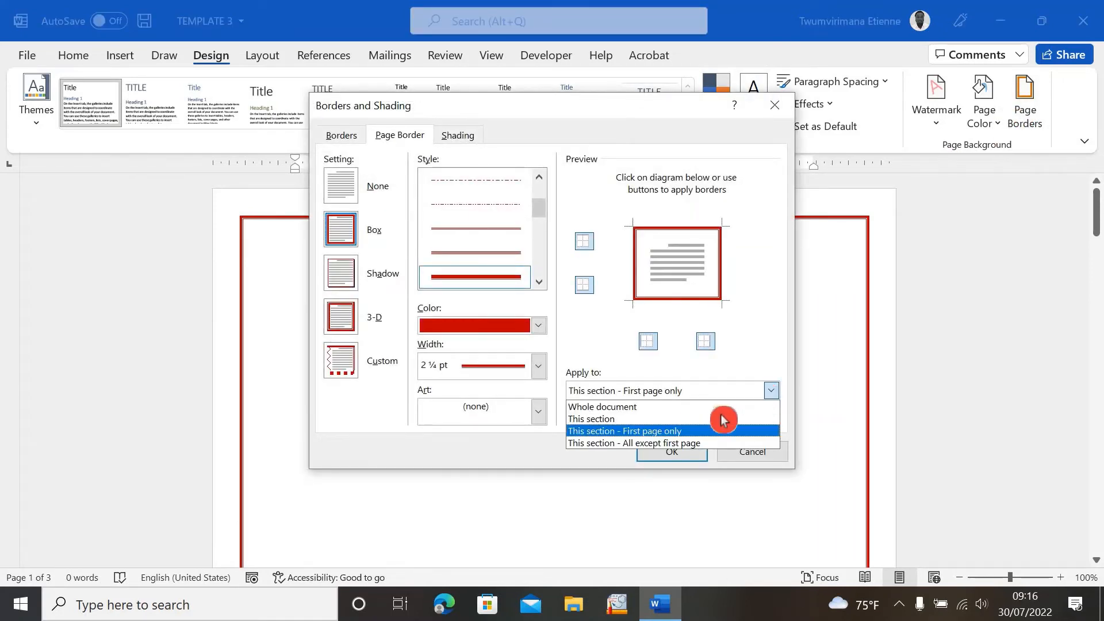
pyautogui.click(637, 407)
pyautogui.click(672, 451)
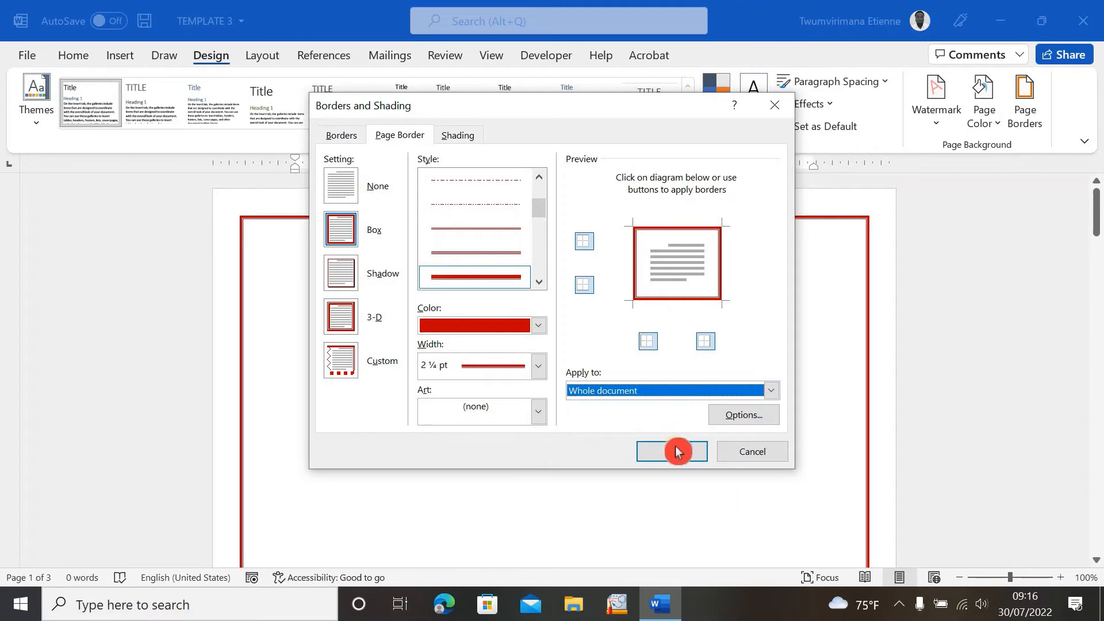
pyautogui.scroll(5, 681, 408)
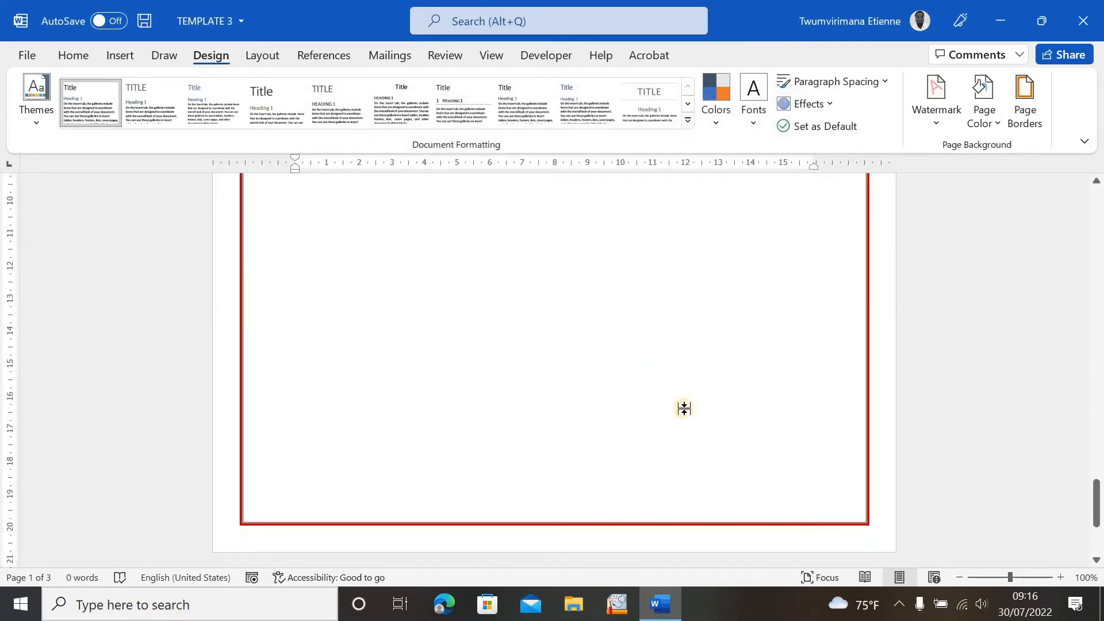
pyautogui.scroll(3, 686, 406)
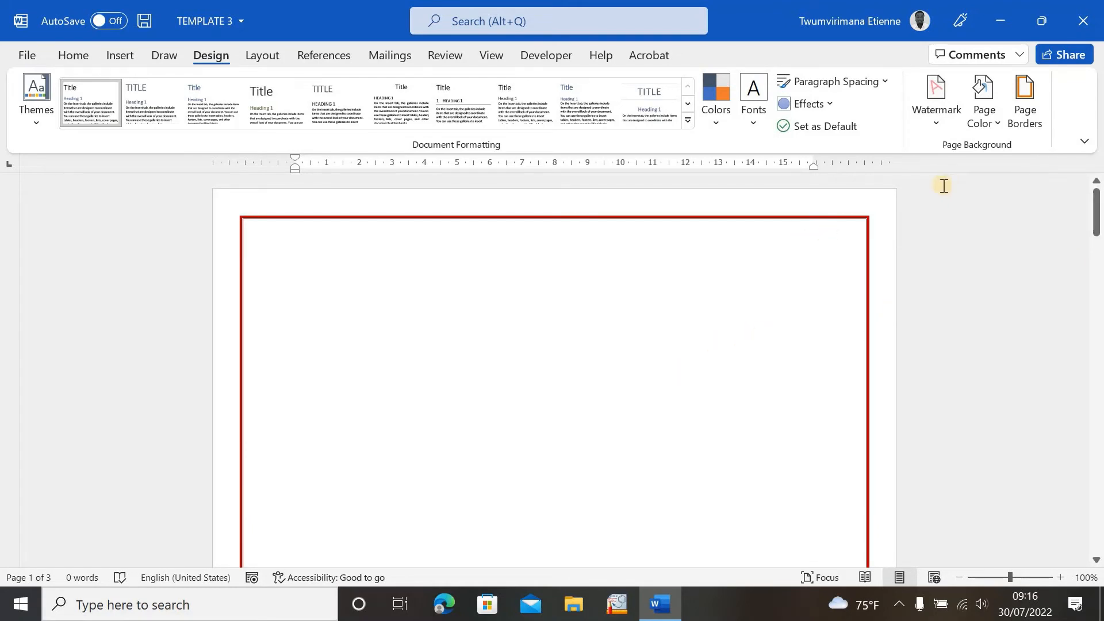
# - Remove the top and bottom edges of the page border, keeping only the side lines
pyautogui.click(1024, 118)
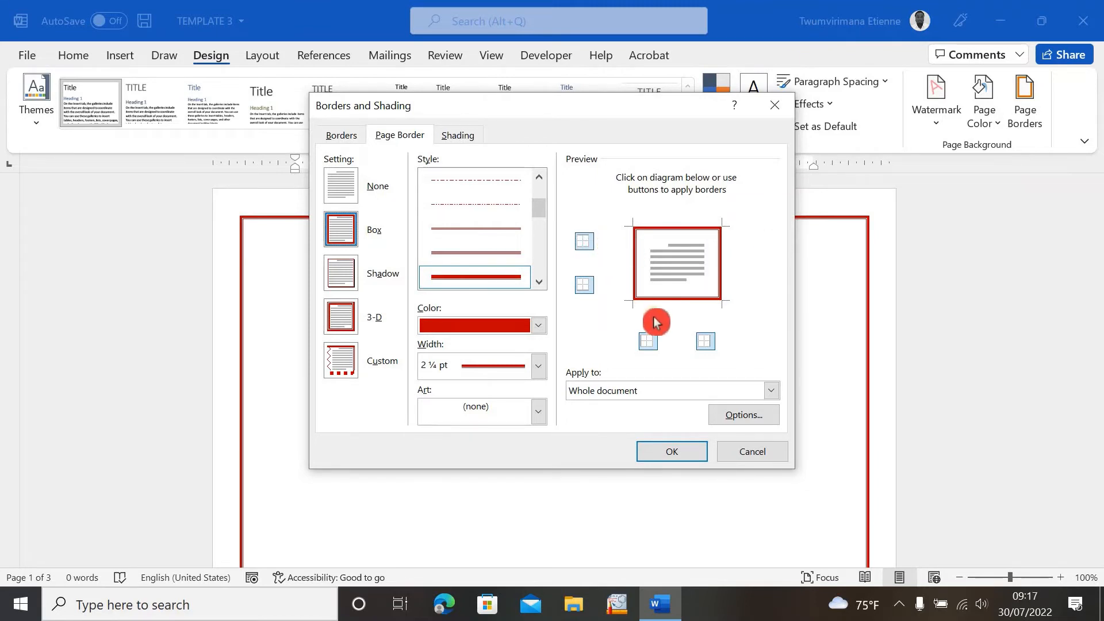
pyautogui.click(583, 245)
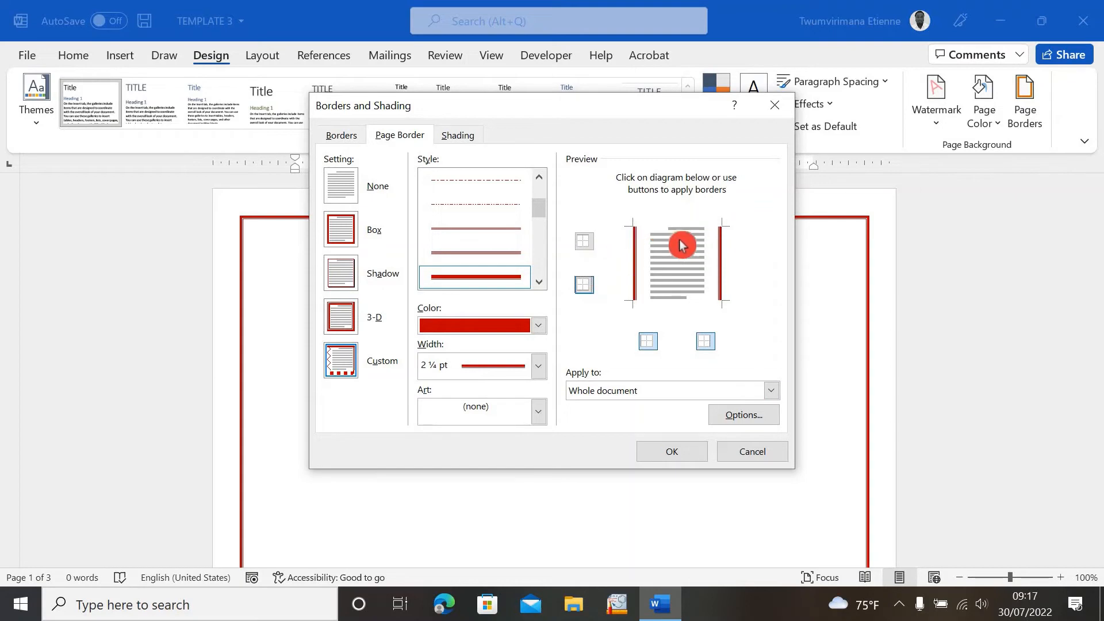
pyautogui.click(668, 450)
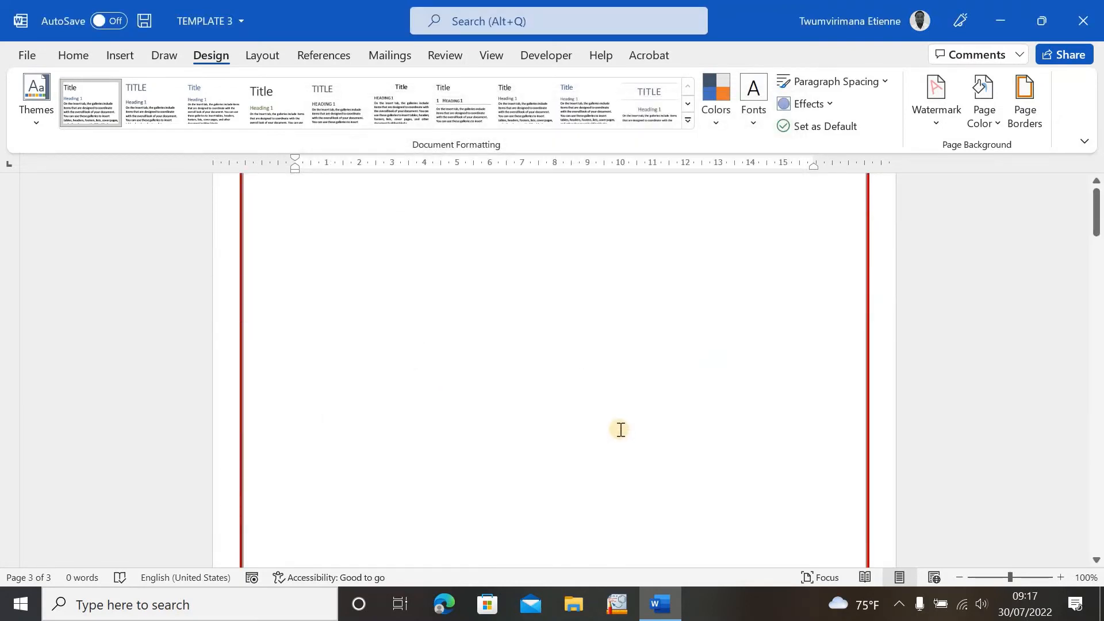
# - Remove the left edge of the page border, leaving only the right line
pyautogui.click(1035, 112)
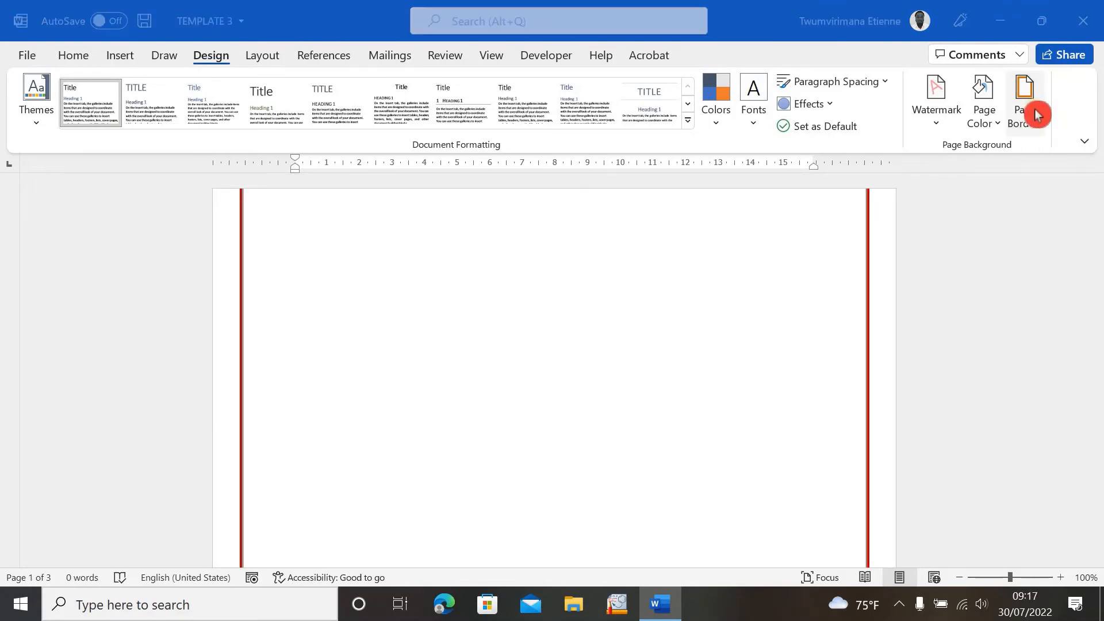
pyautogui.click(646, 343)
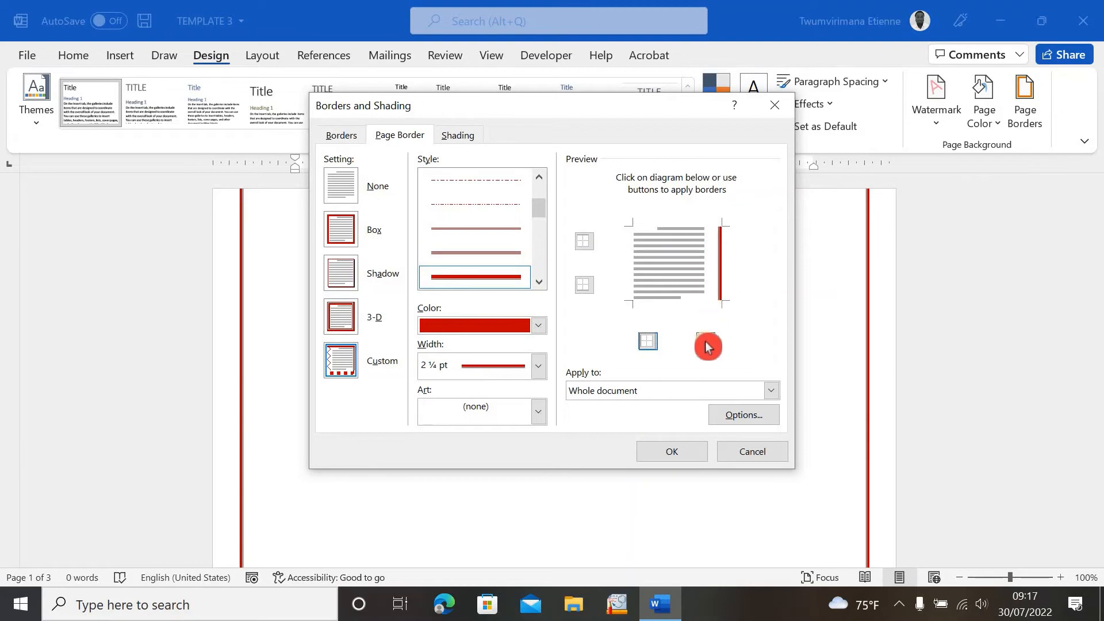
pyautogui.click(664, 452)
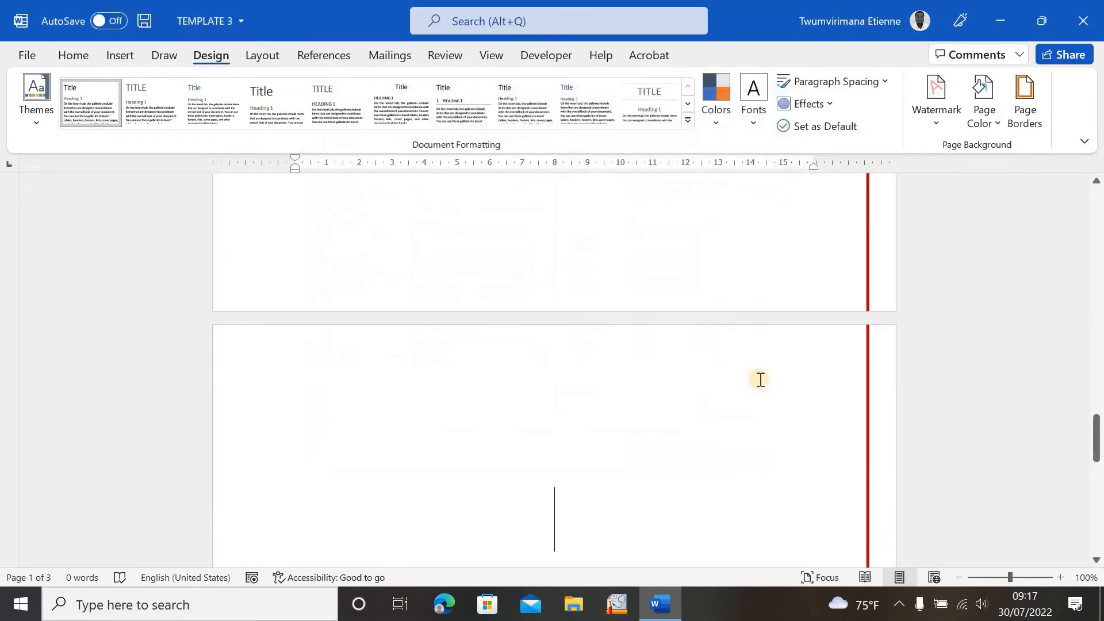
pyautogui.scroll(10, 806, 357)
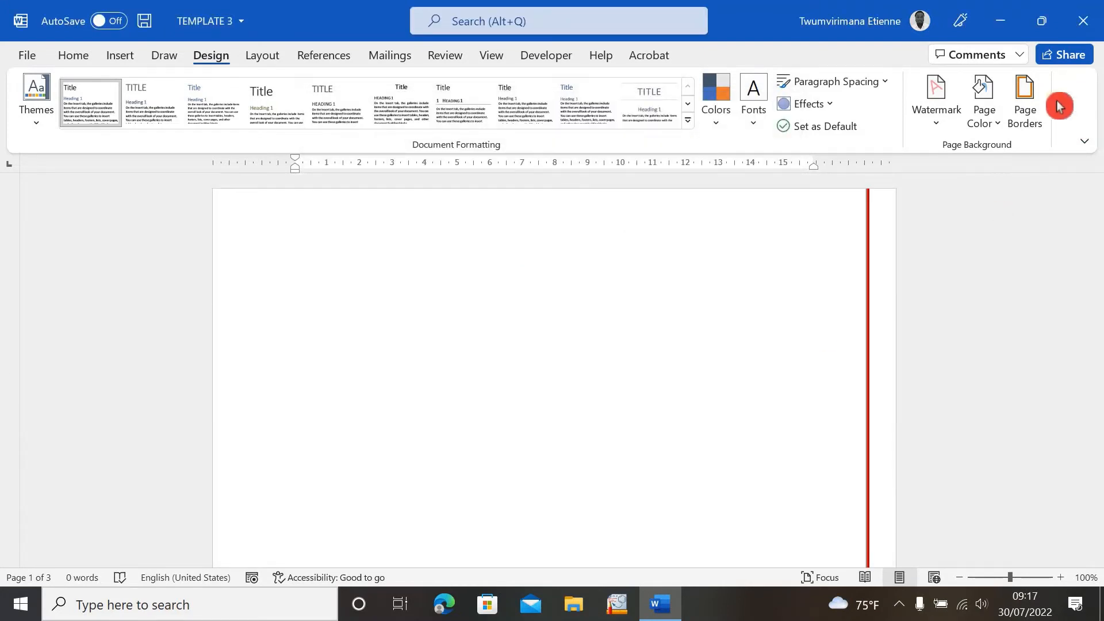
# - Toggle the left, right and top edges of the border in the preview
pyautogui.click(1035, 112)
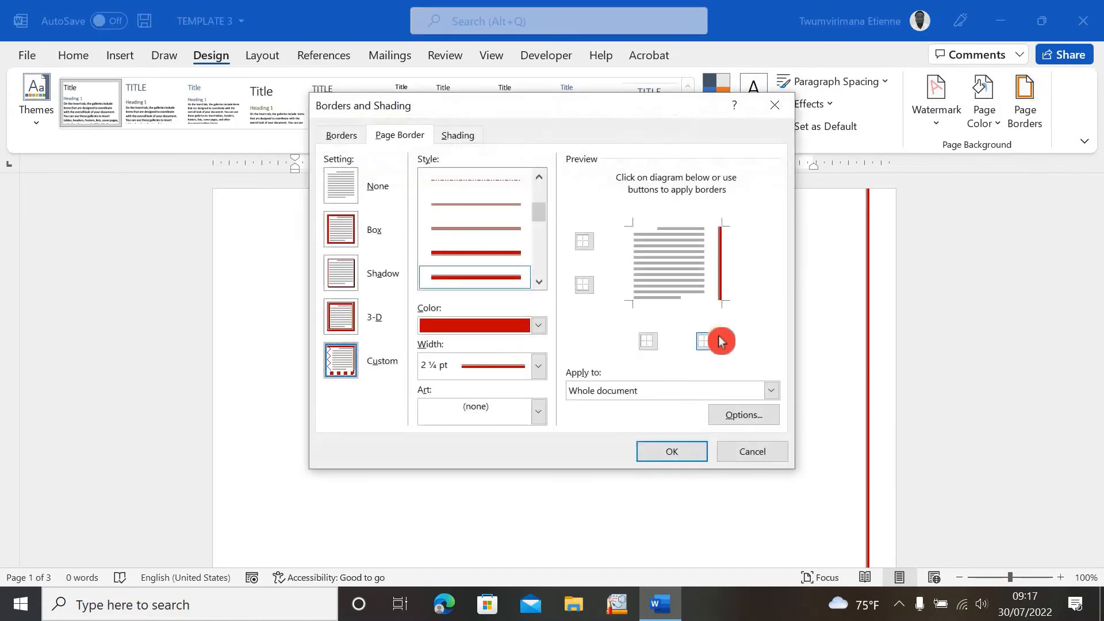
pyautogui.click(649, 345)
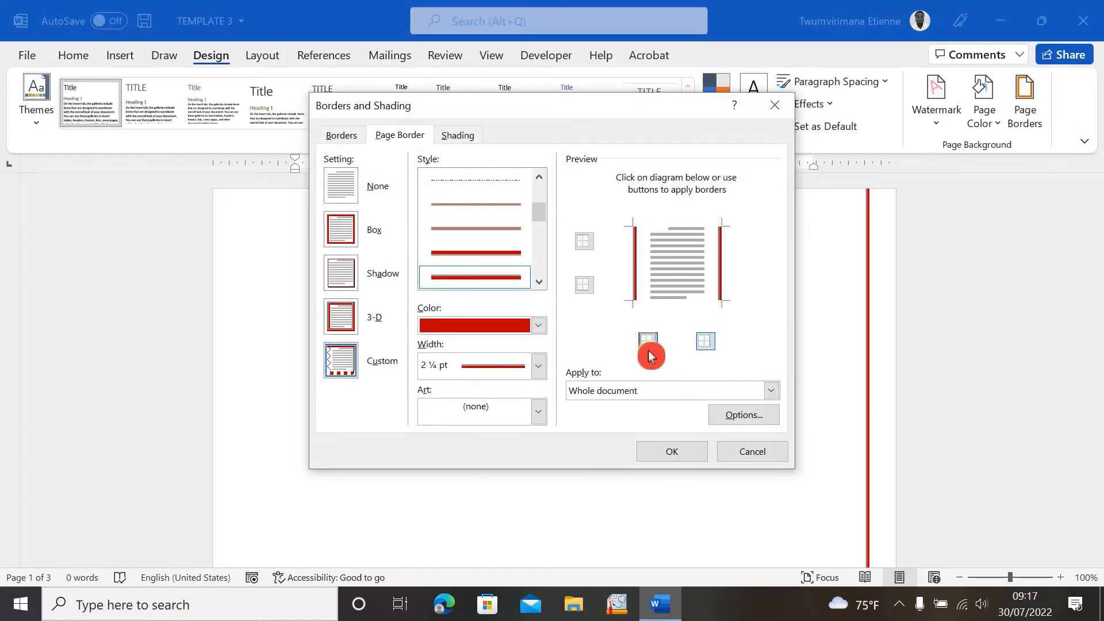
pyautogui.click(710, 347)
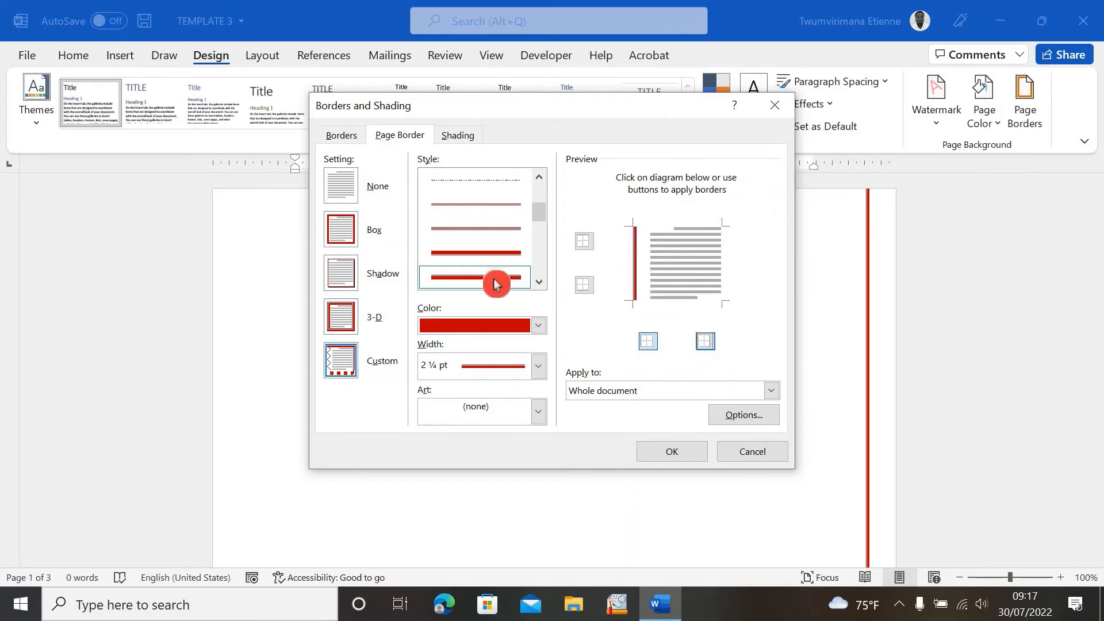
pyautogui.click(585, 244)
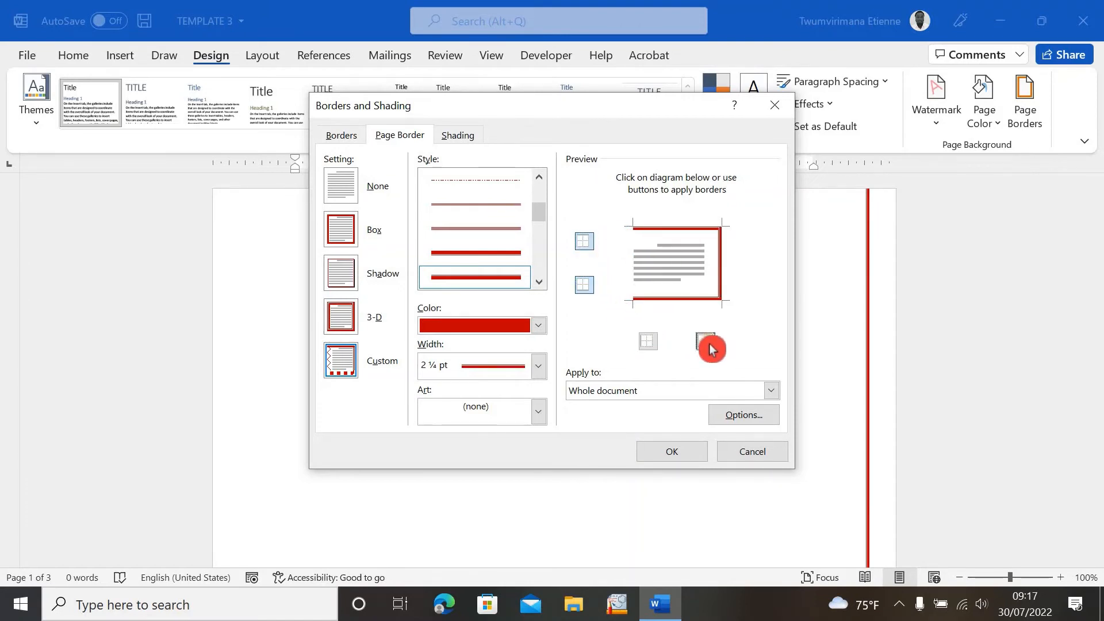
# - Switch back to the Box setting, choose the green trees art border, confirm, and review the pages
pyautogui.click(342, 180)
pyautogui.click(349, 236)
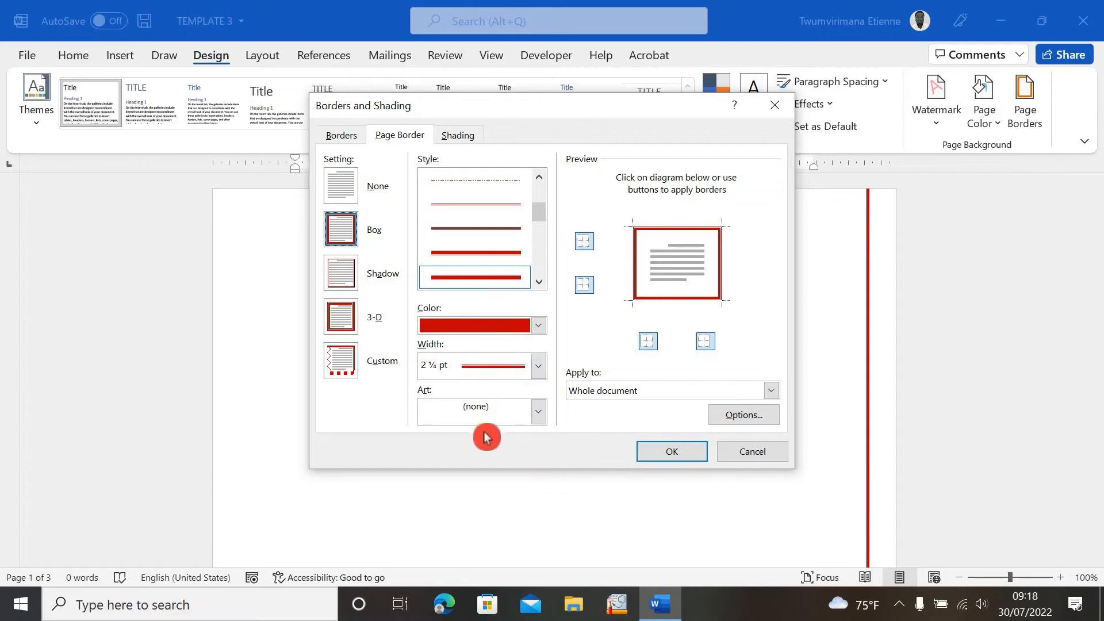
pyautogui.click(541, 413)
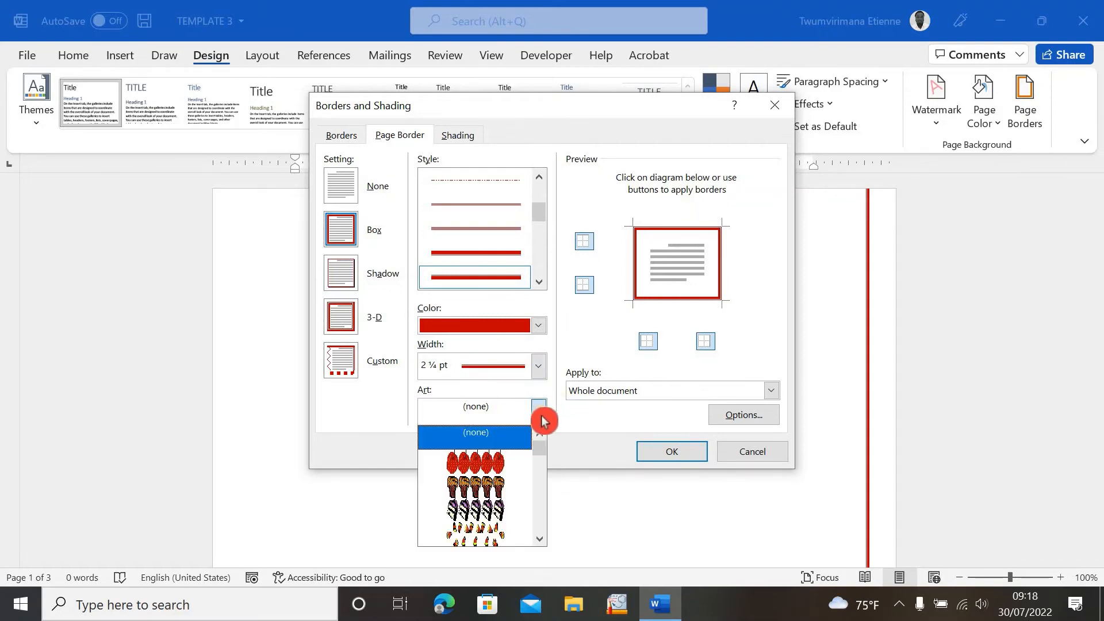
pyautogui.scroll(-5, 542, 453)
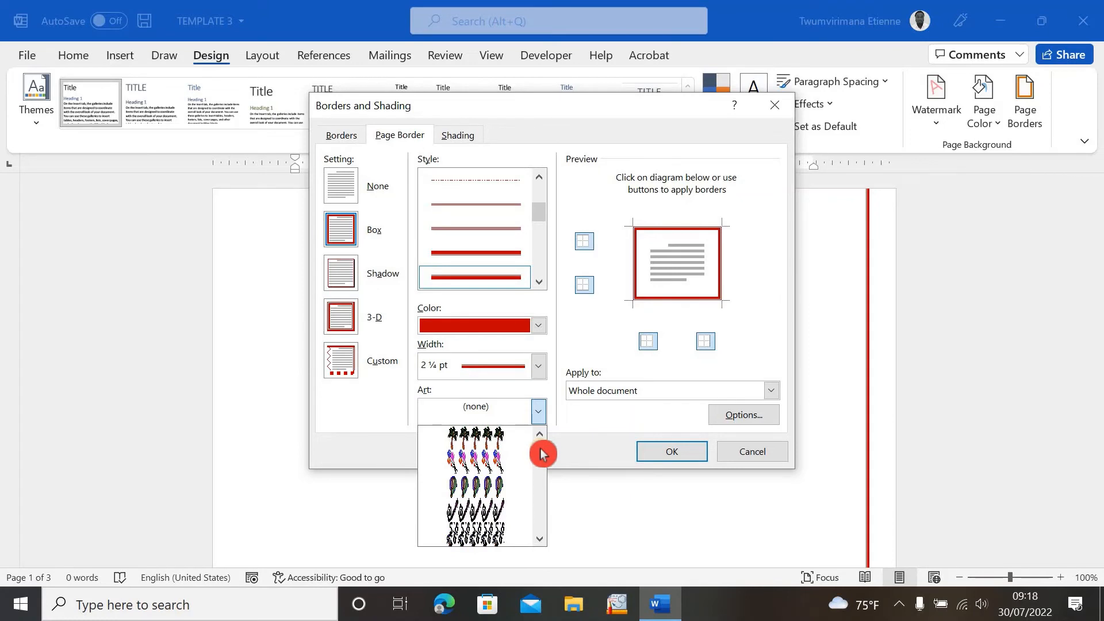
pyautogui.scroll(3, 541, 454)
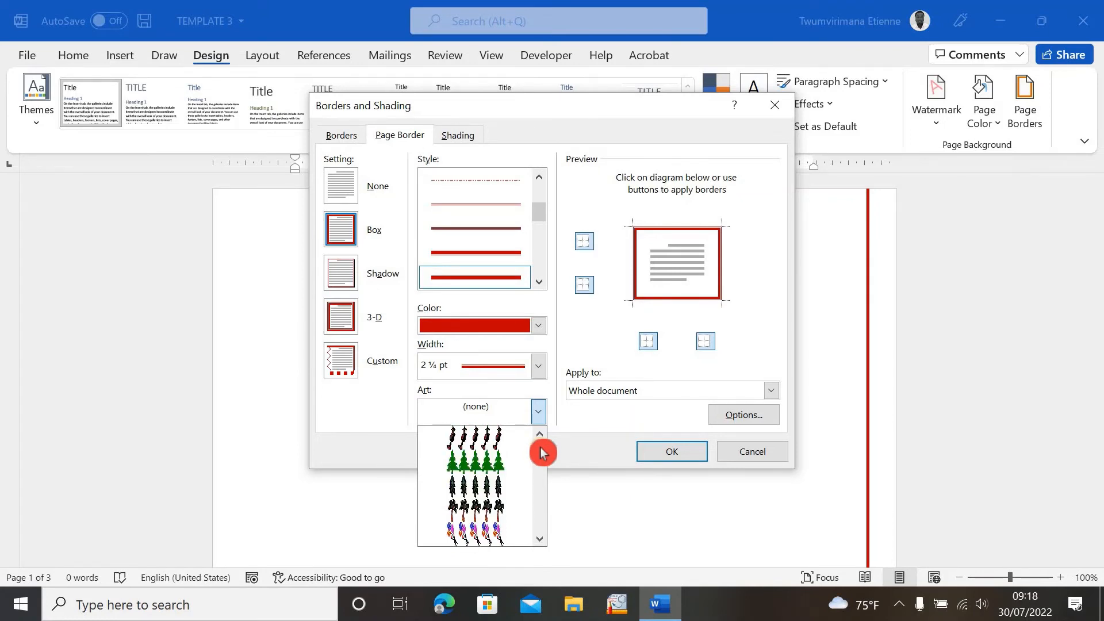
pyautogui.click(491, 465)
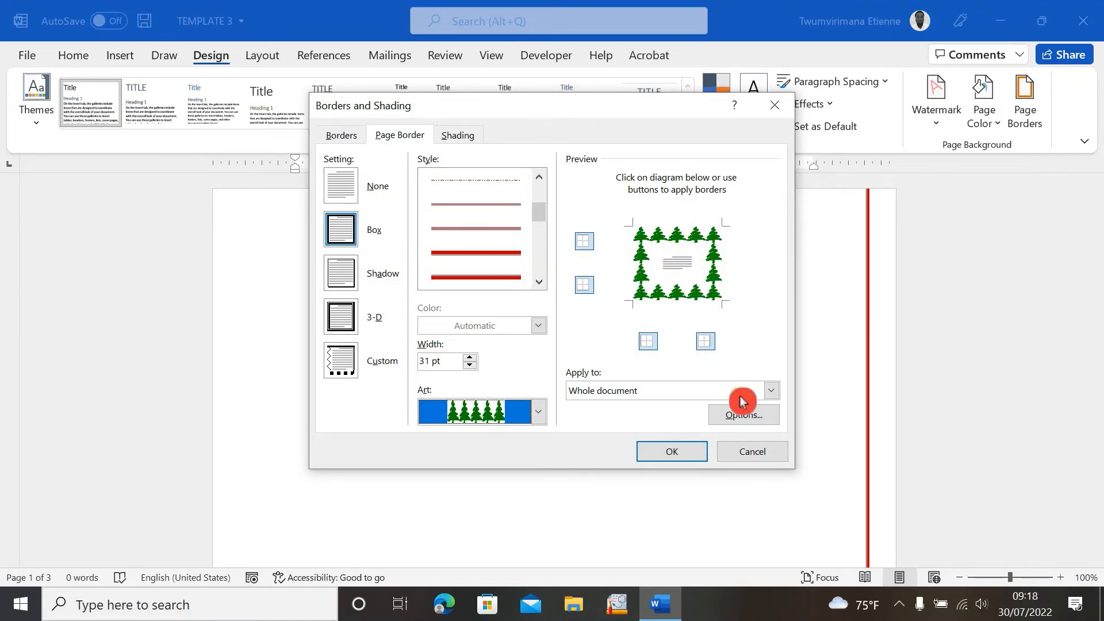
pyautogui.click(697, 454)
pyautogui.scroll(-10, 707, 425)
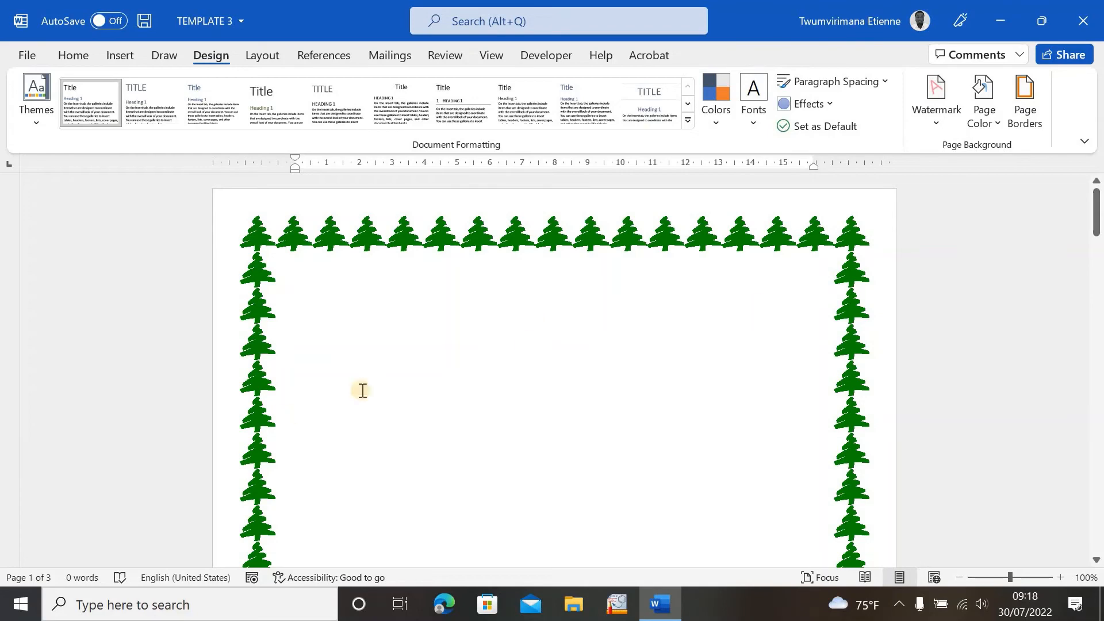
pyautogui.scroll(-15, 625, 358)
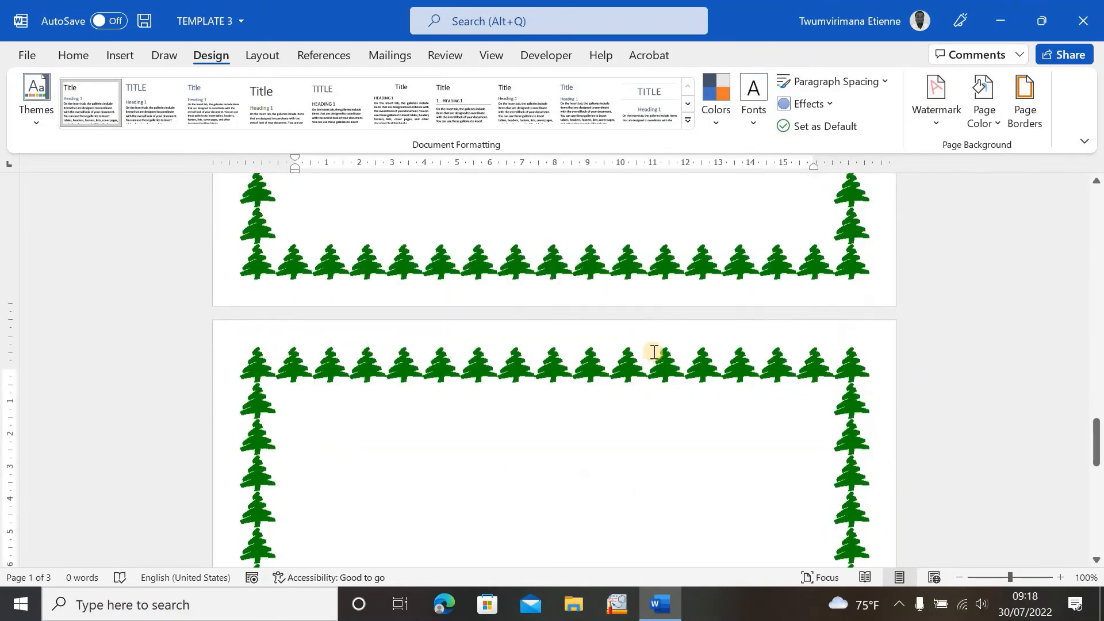
pyautogui.scroll(-10, 664, 346)
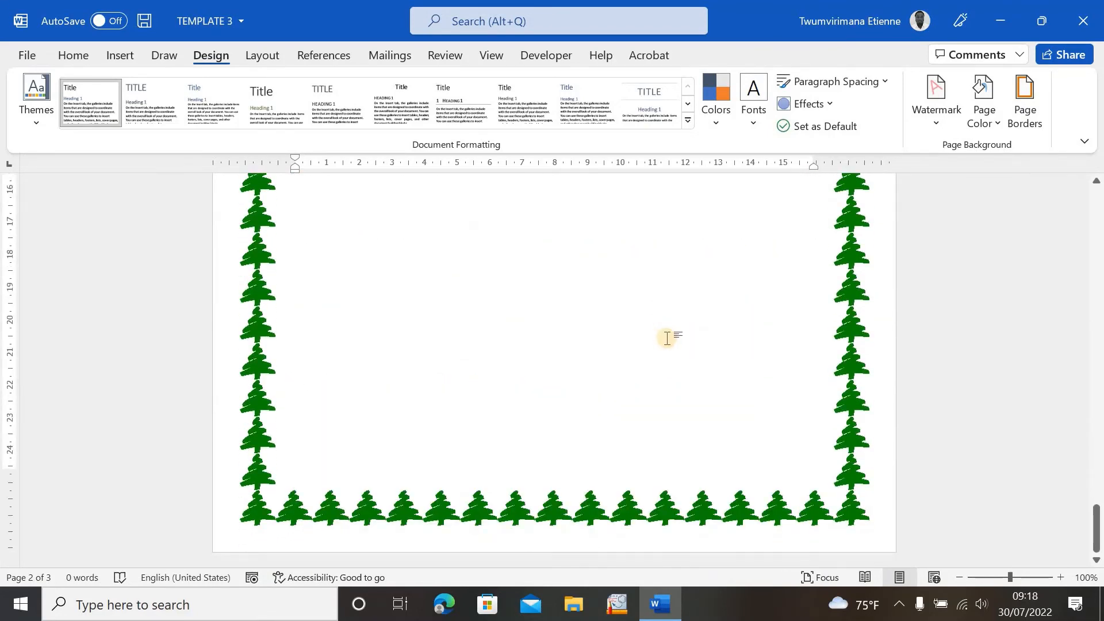
pyautogui.click(673, 338)
pyautogui.scroll(5, 674, 338)
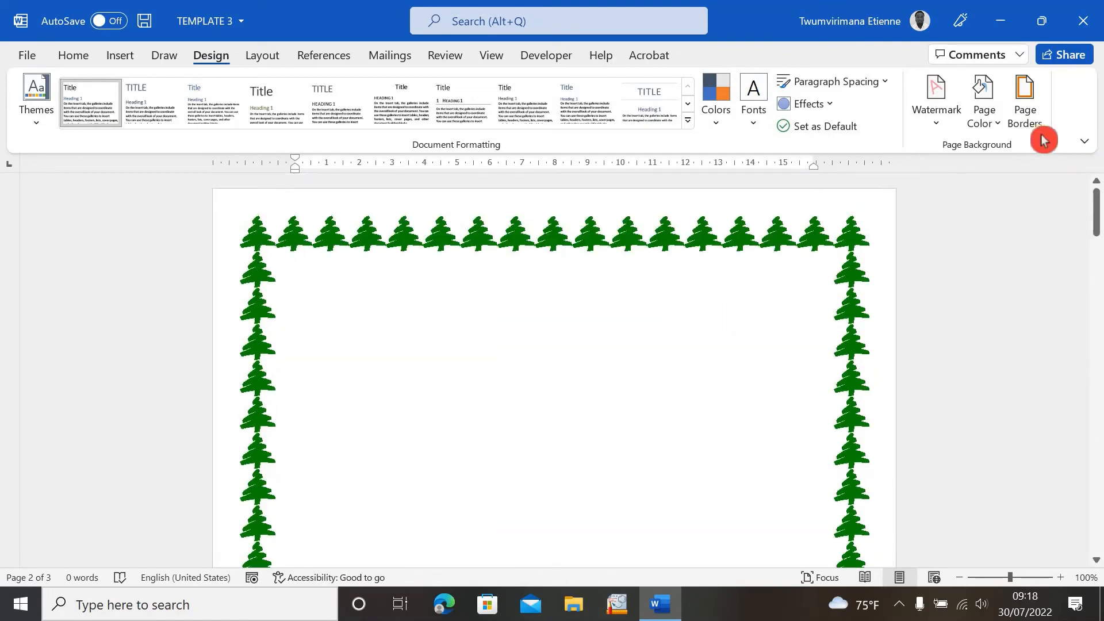
# - Reduce the green trees art border width to 15 pt and apply it to the whole document
pyautogui.click(1032, 123)
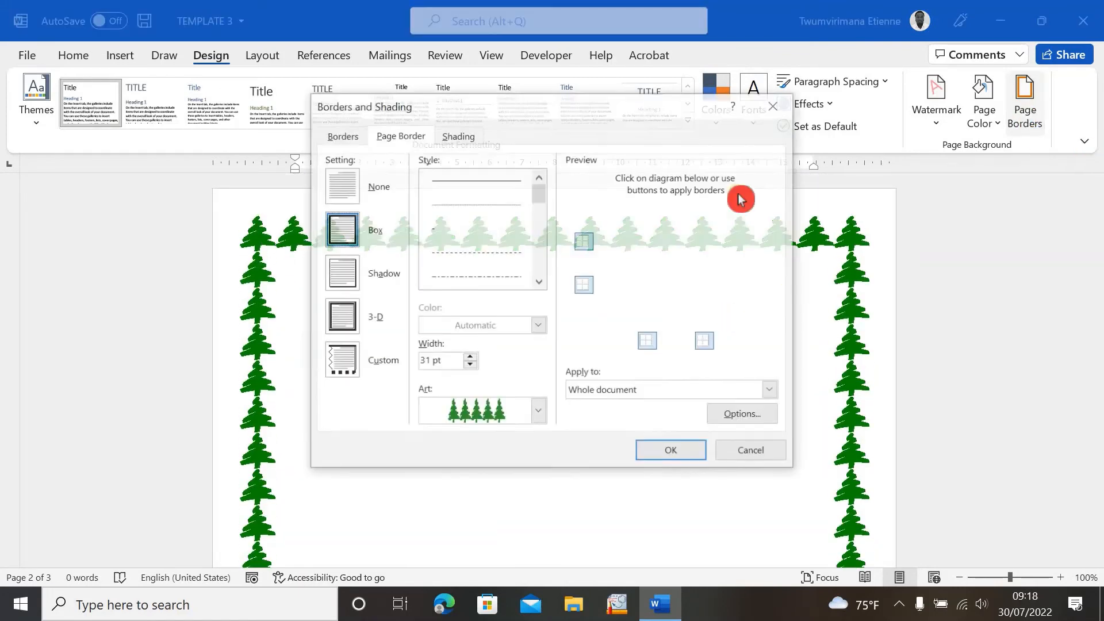
pyautogui.click(541, 412)
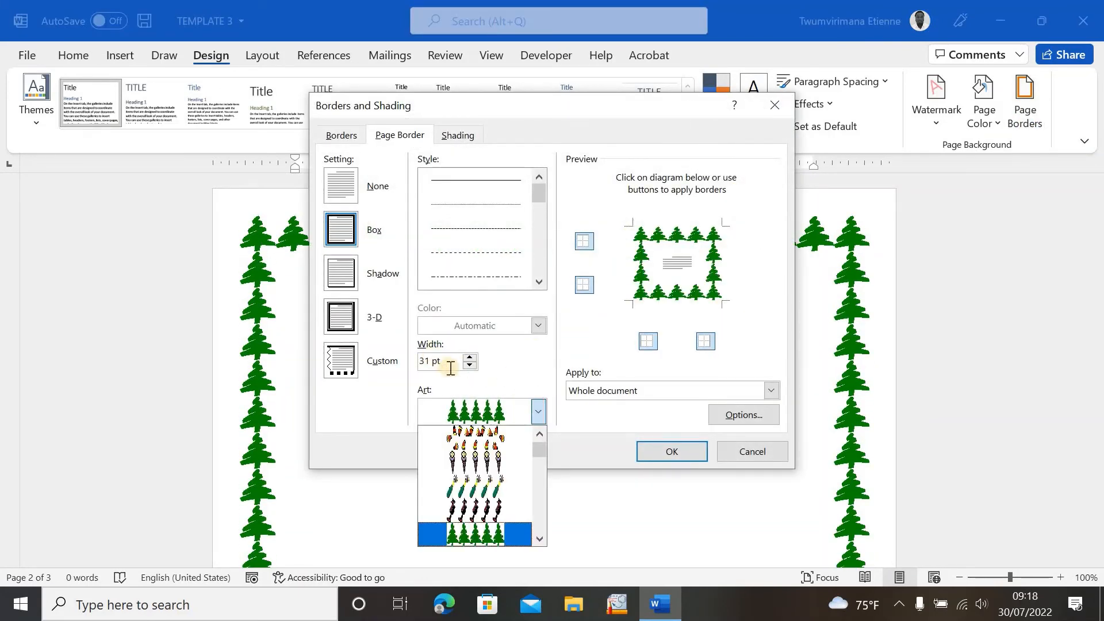
pyautogui.click(487, 390)
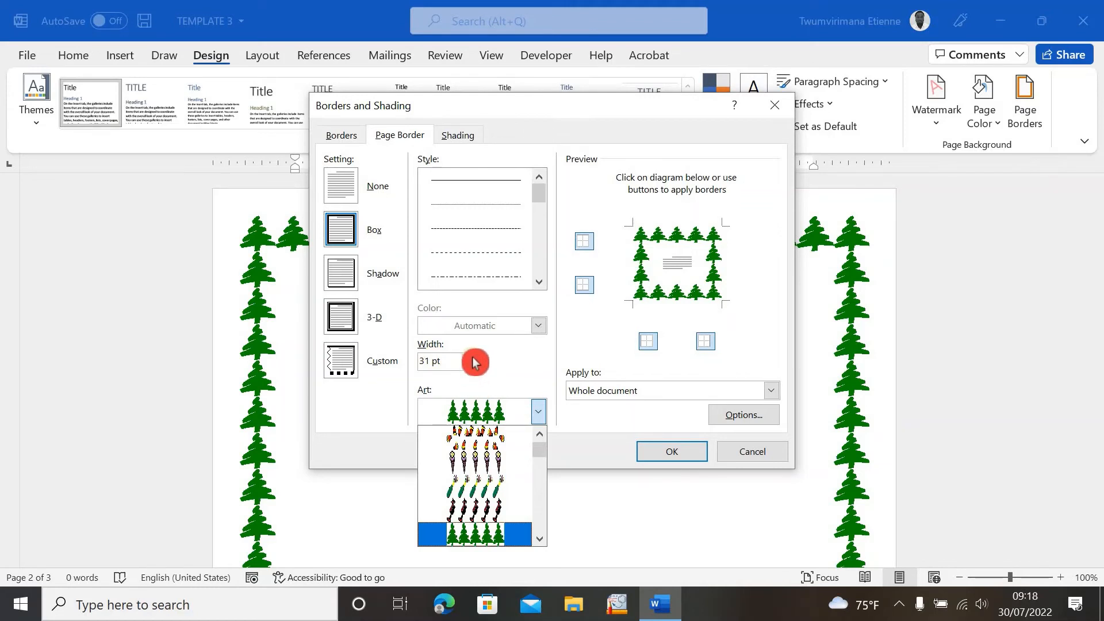
pyautogui.click(472, 361)
pyautogui.click(470, 366)
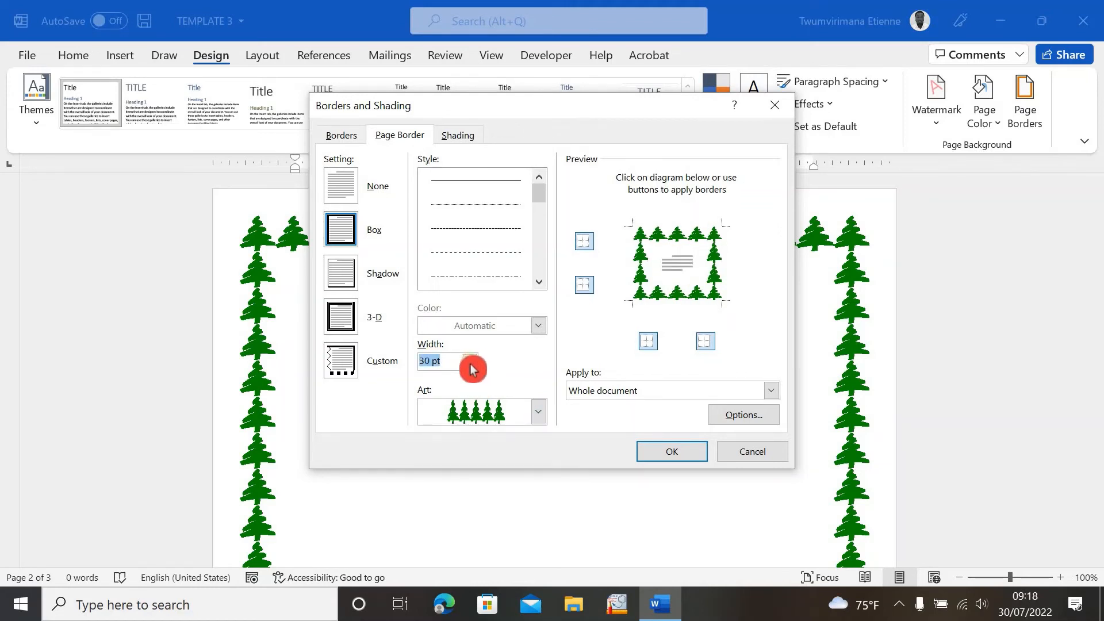
pyautogui.click(471, 358)
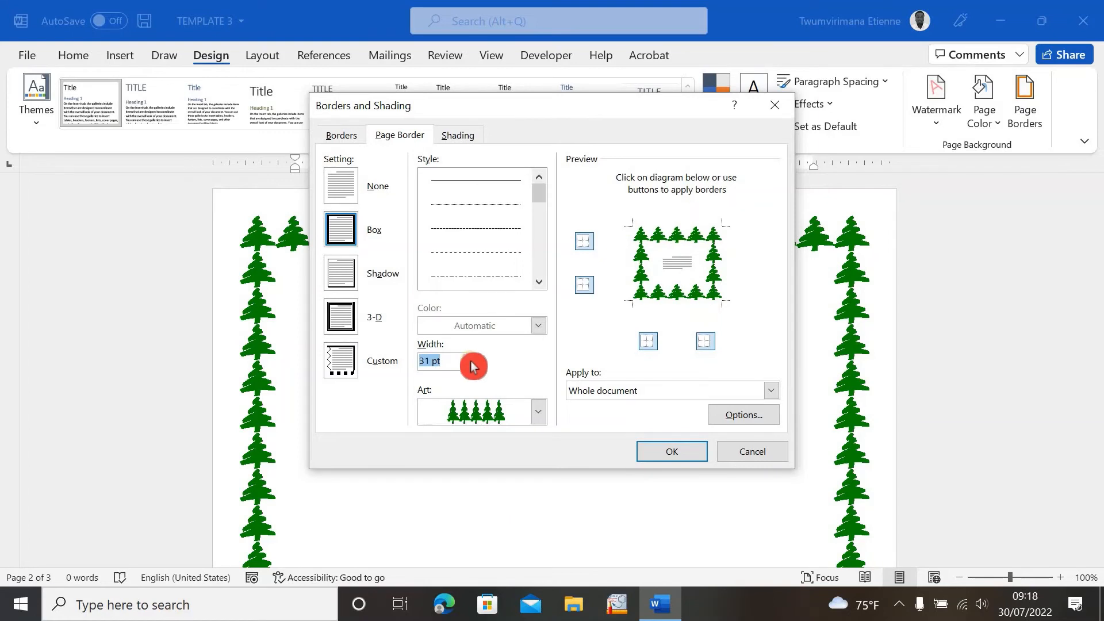
pyautogui.click(470, 366)
pyautogui.click(471, 365)
pyautogui.click(470, 365)
pyautogui.click(470, 366)
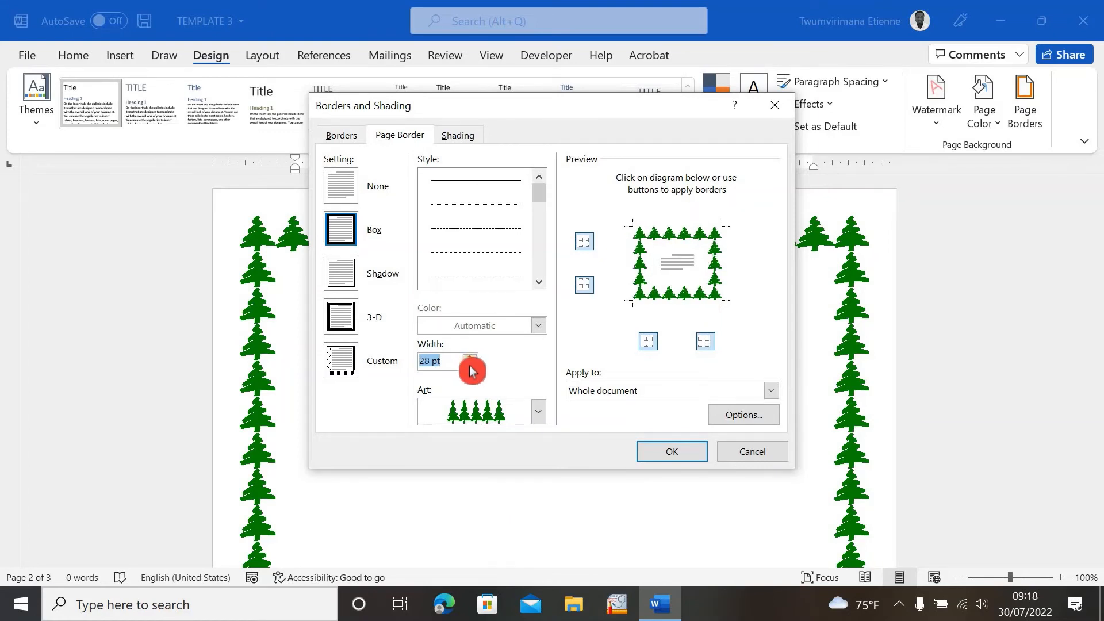
pyautogui.click(471, 366)
pyautogui.click(470, 366)
pyautogui.click(470, 366)
pyautogui.click(470, 366)
pyautogui.click(470, 366)
pyautogui.click(470, 367)
pyautogui.click(470, 367)
pyautogui.click(470, 366)
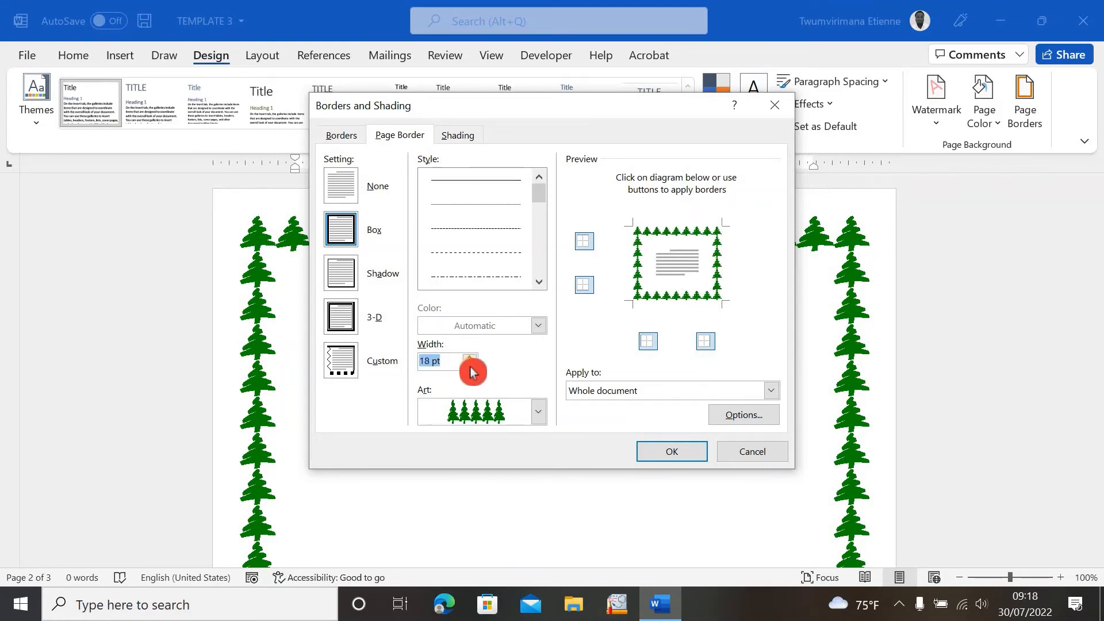
pyautogui.click(471, 368)
pyautogui.click(471, 368)
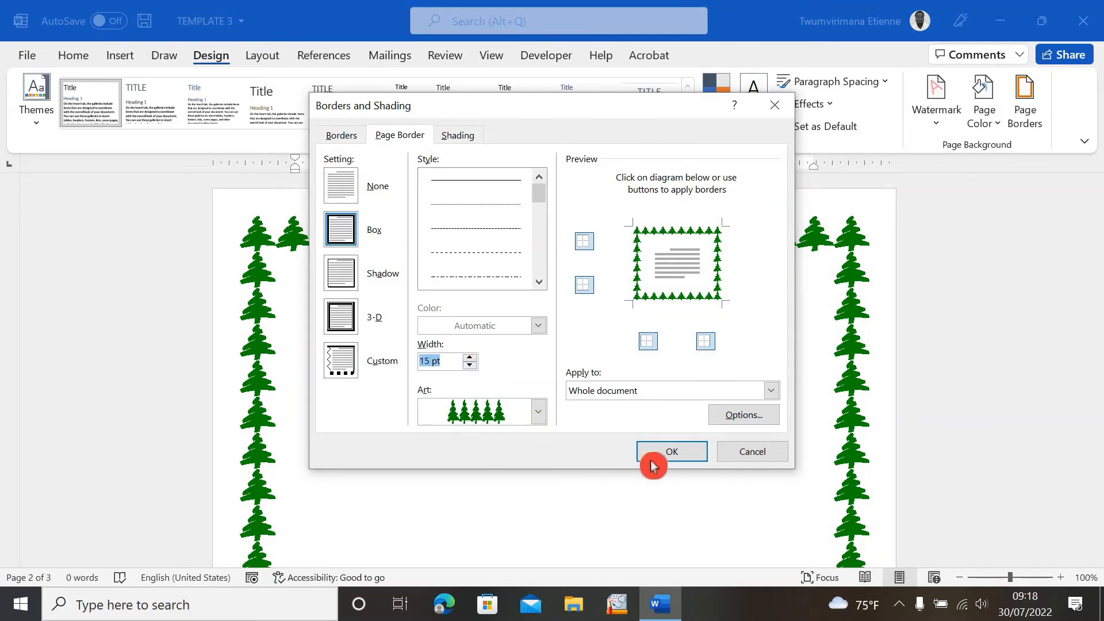
pyautogui.click(673, 452)
pyautogui.scroll(15, 614, 446)
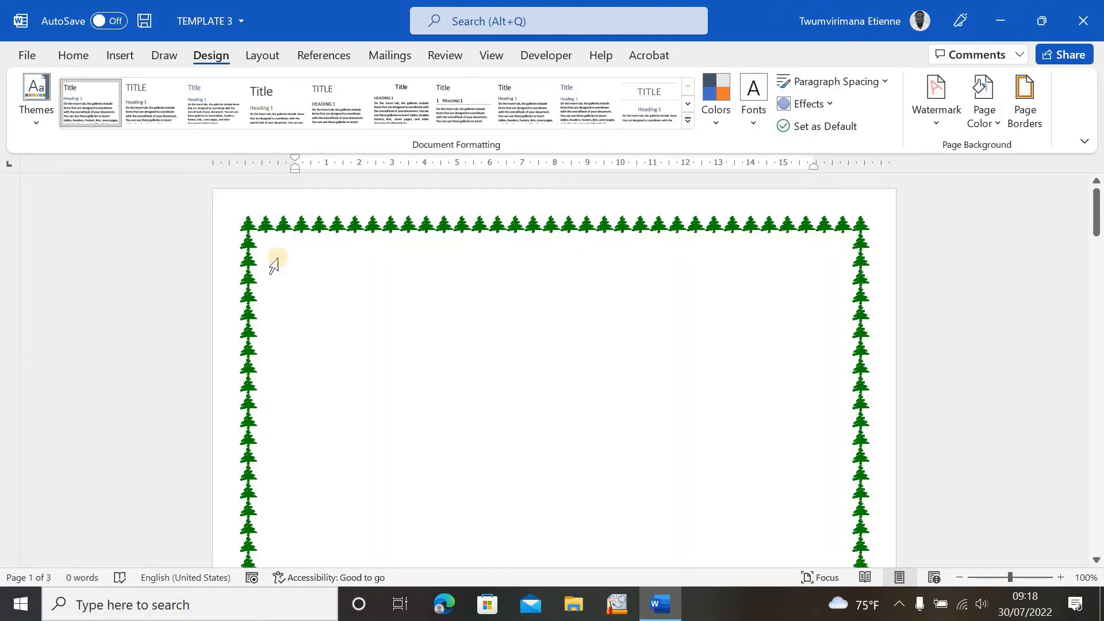
# - Replace the trees art border with the orange sun art border and apply it
pyautogui.click(1023, 114)
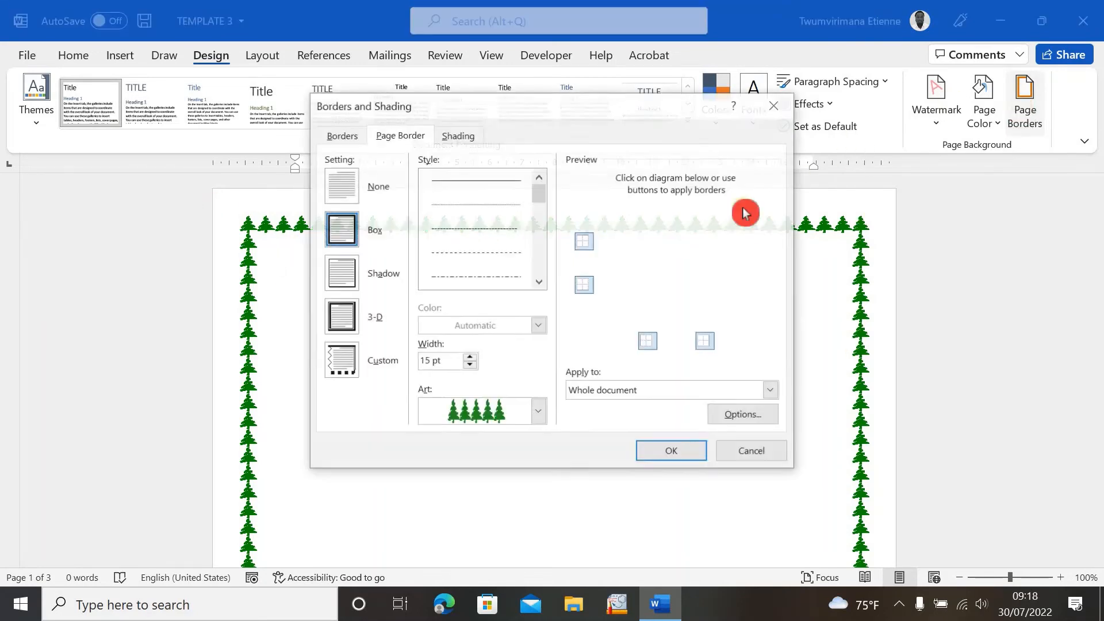
pyautogui.click(539, 409)
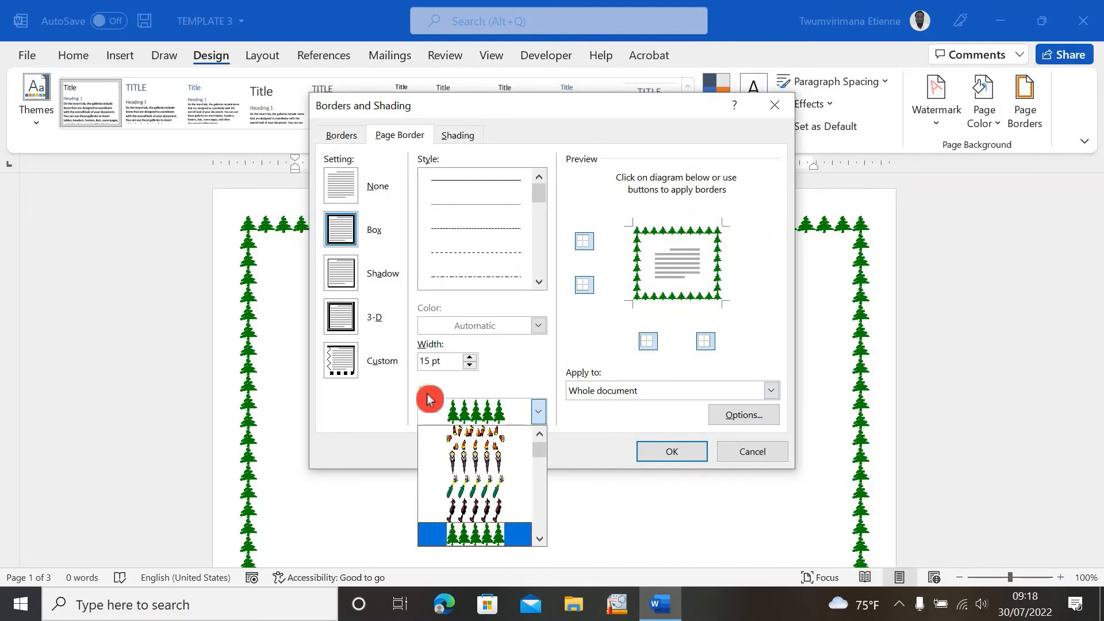
pyautogui.click(544, 543)
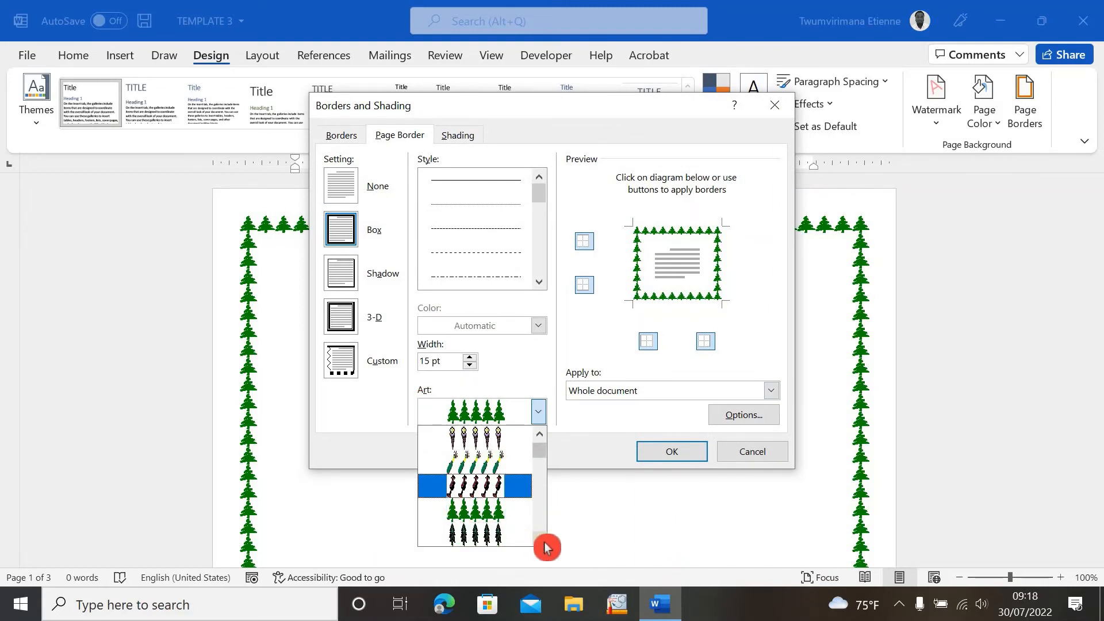
pyautogui.click(545, 543)
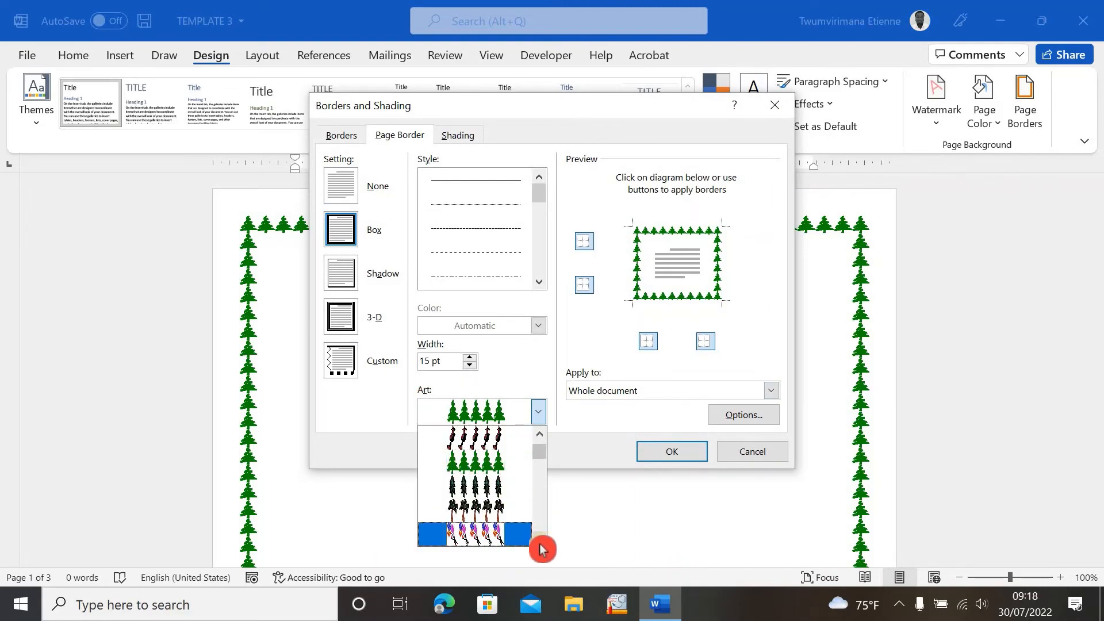
pyautogui.click(541, 543)
pyautogui.click(541, 543)
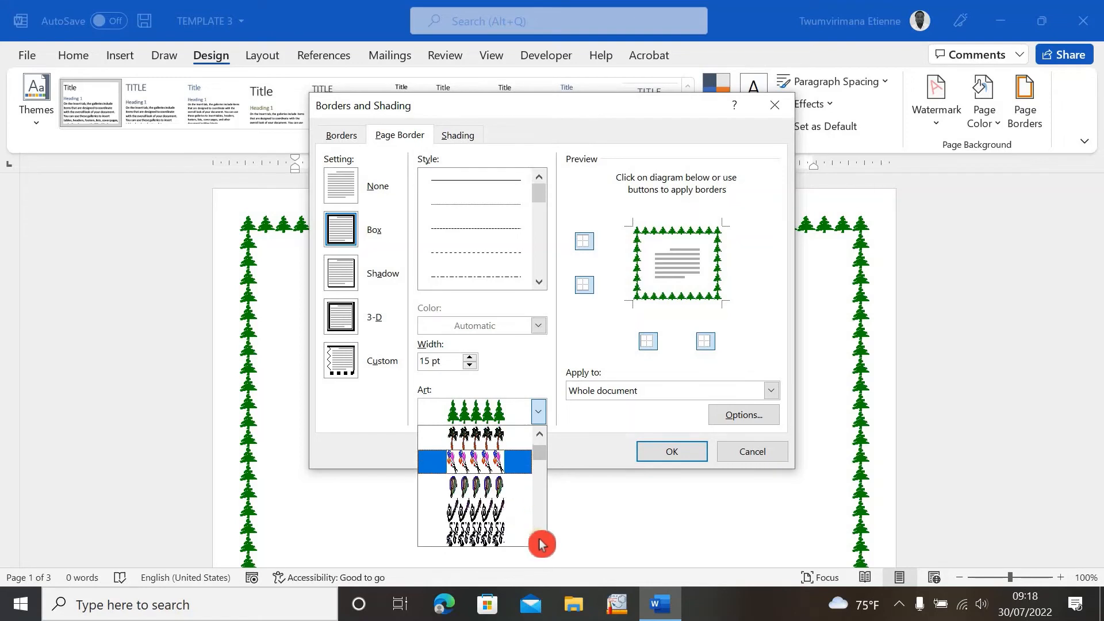
pyautogui.click(542, 543)
pyautogui.click(543, 544)
pyautogui.click(545, 544)
pyautogui.click(544, 544)
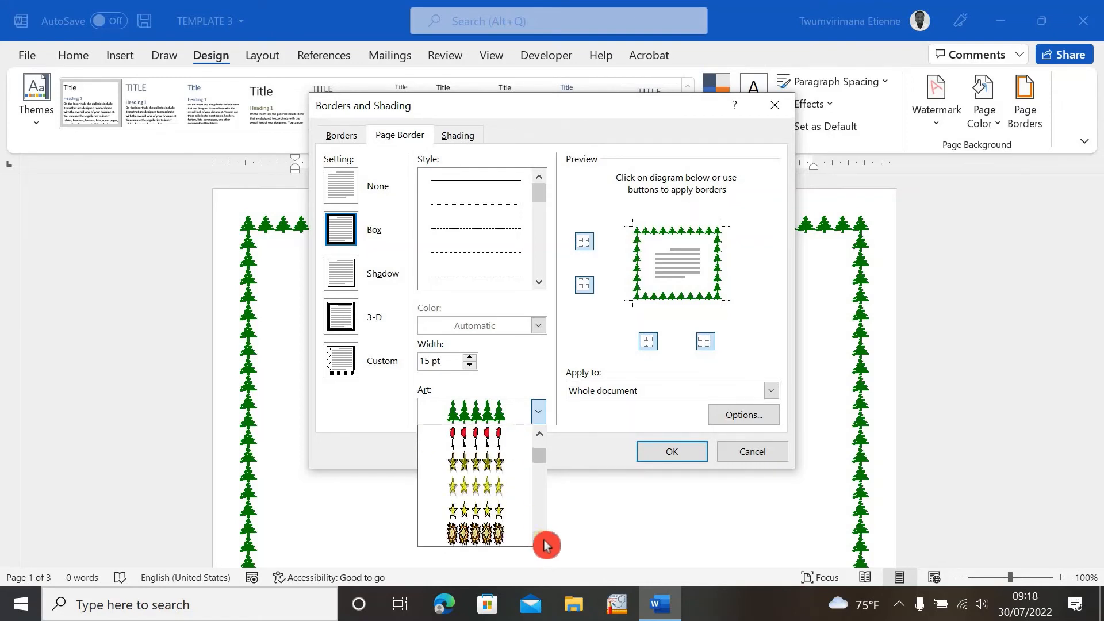
pyautogui.click(544, 542)
pyautogui.click(545, 543)
pyautogui.click(544, 542)
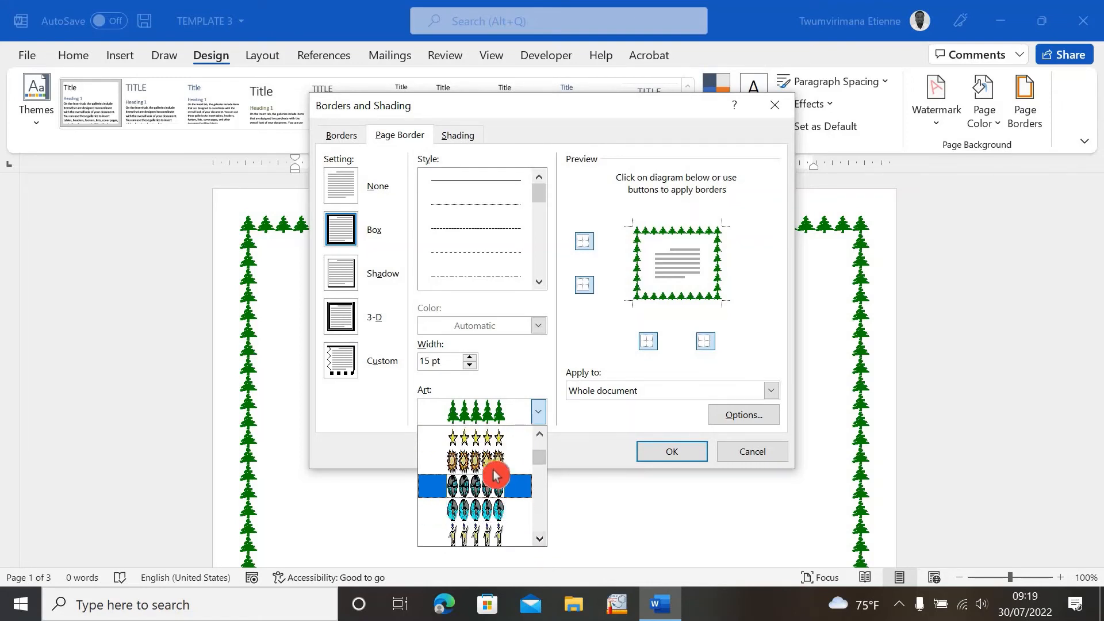
pyautogui.click(488, 460)
pyautogui.click(684, 452)
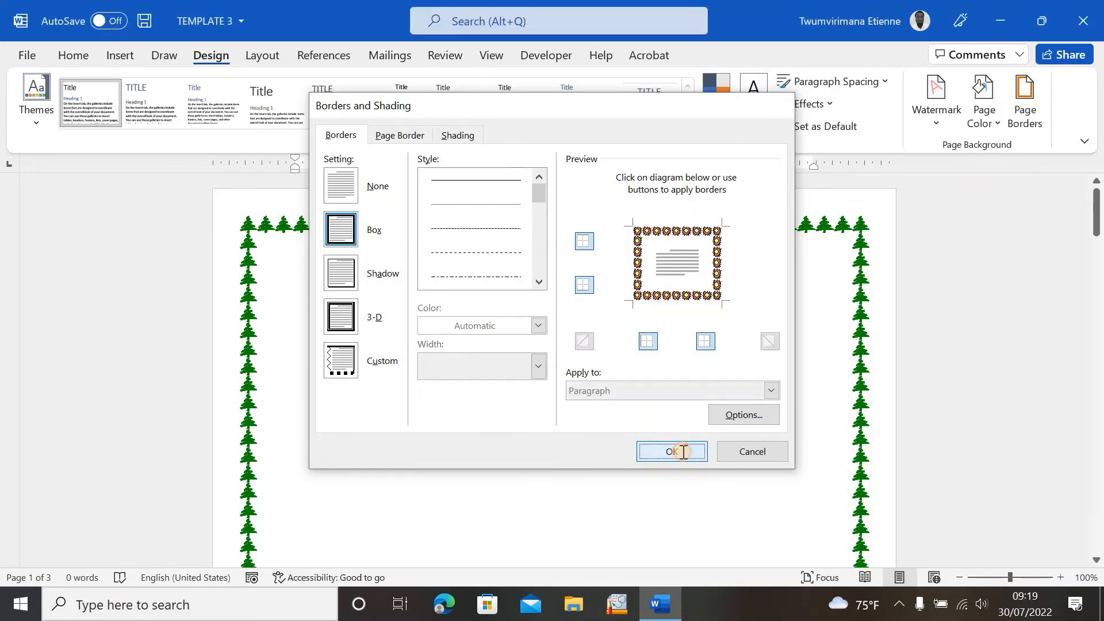
pyautogui.scroll(8, 500, 461)
pyautogui.scroll(2, 532, 464)
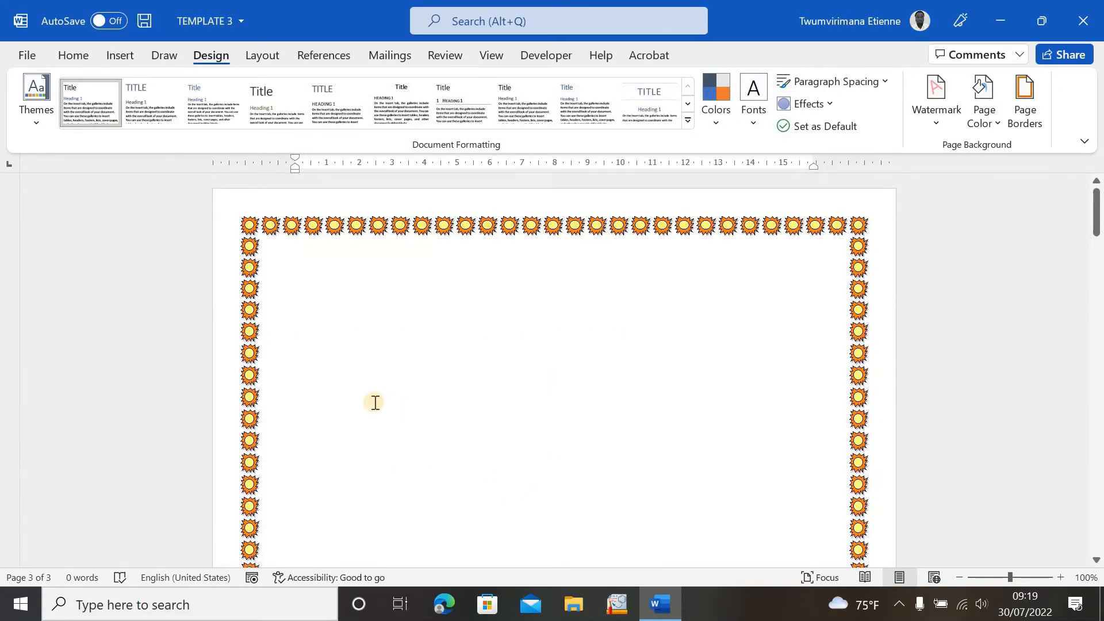
# - Remove the page border entirely by choosing the None setting
pyautogui.click(1026, 114)
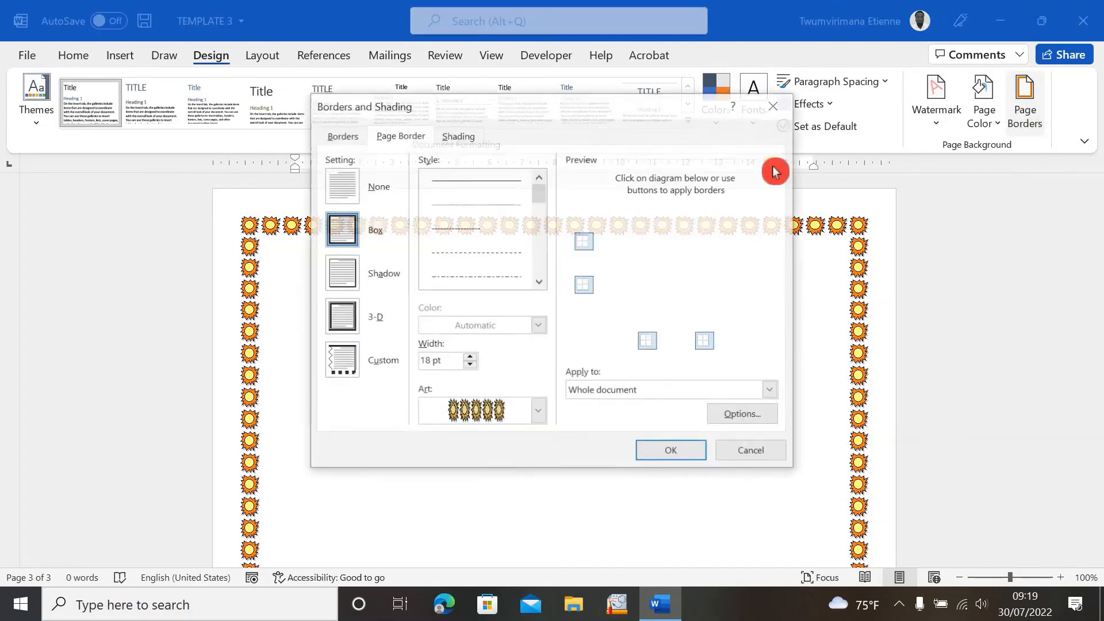
pyautogui.click(357, 187)
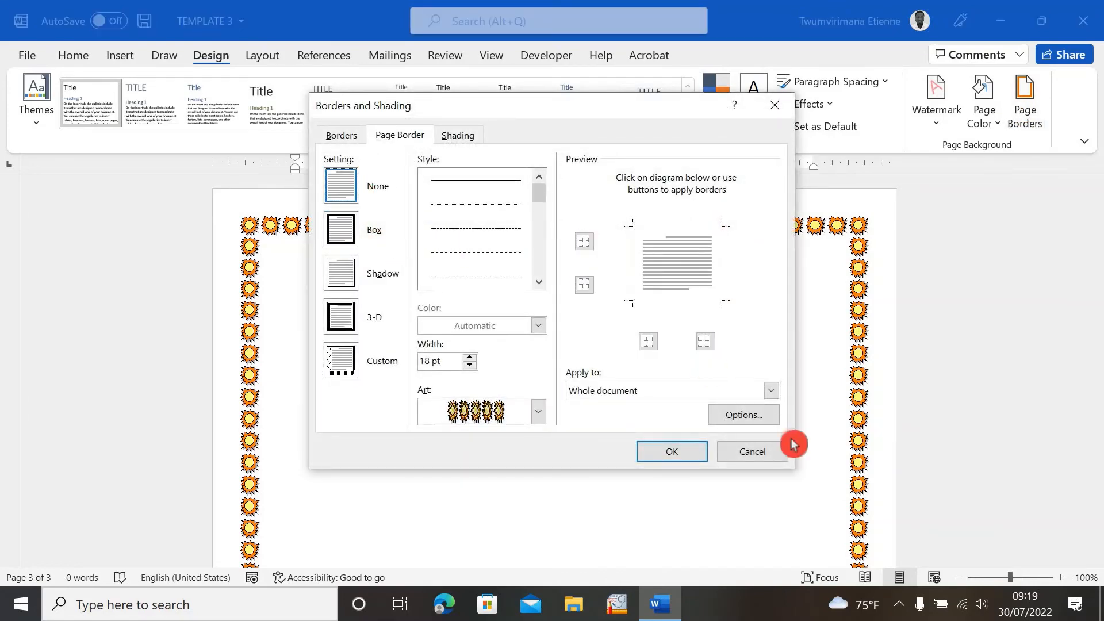
pyautogui.click(665, 453)
pyautogui.scroll(20, 886, 425)
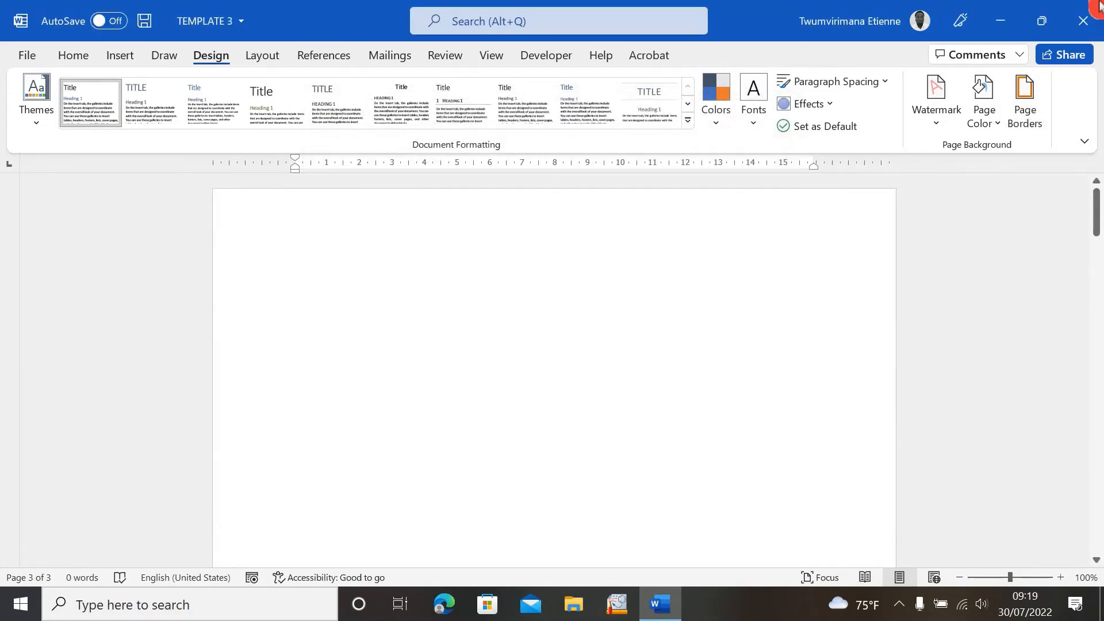
# - Add a ½ pt Shadow page border in the automatic colour across the whole document
pyautogui.click(1015, 127)
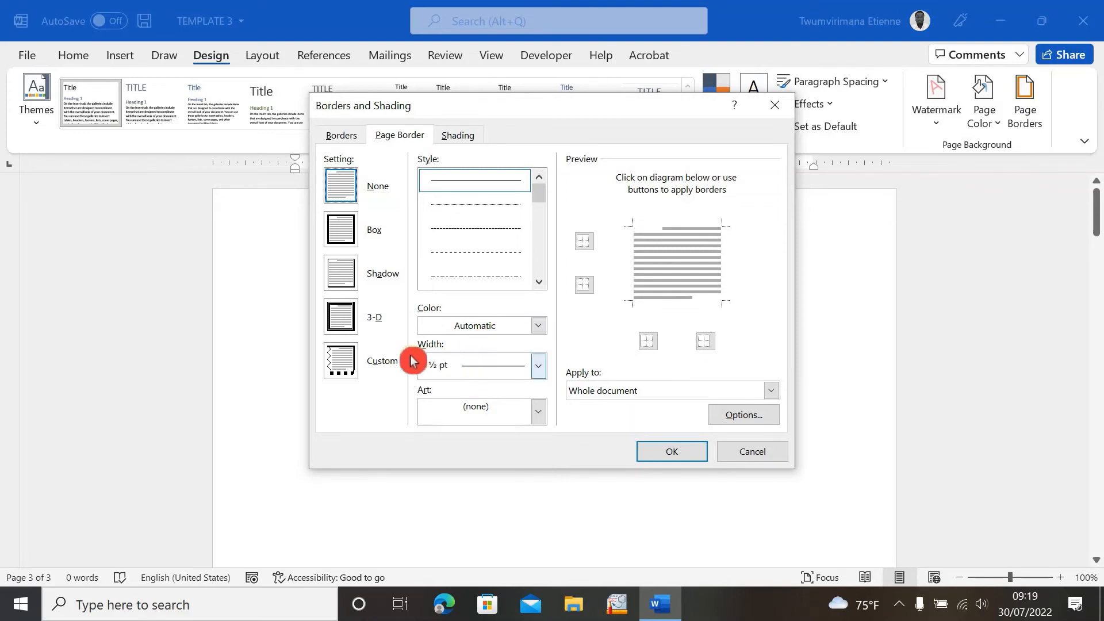
pyautogui.click(538, 366)
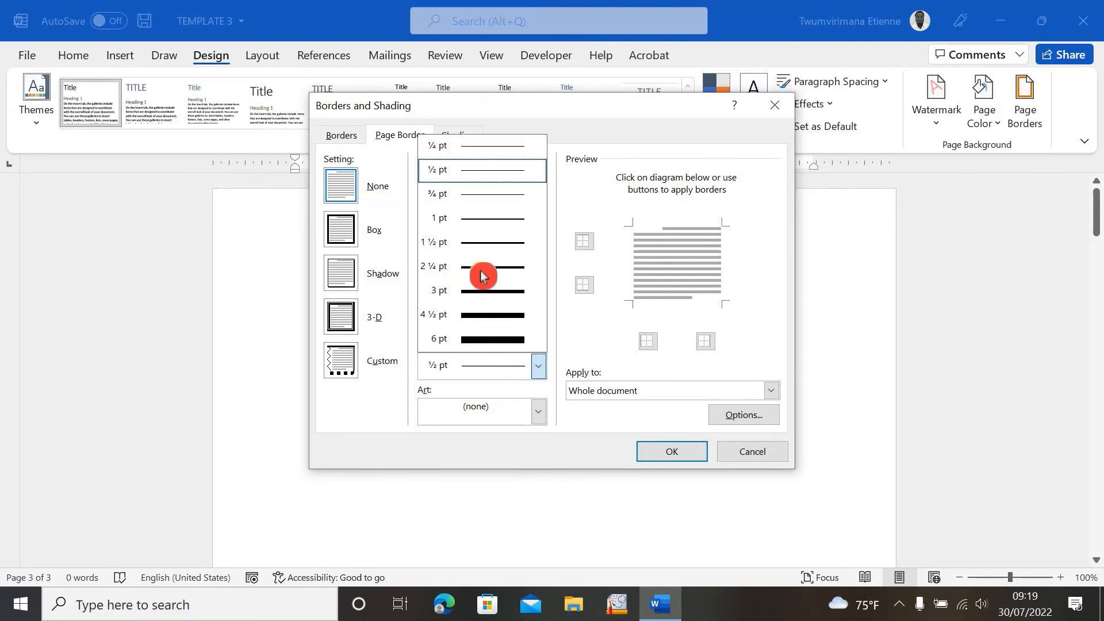
pyautogui.click(584, 330)
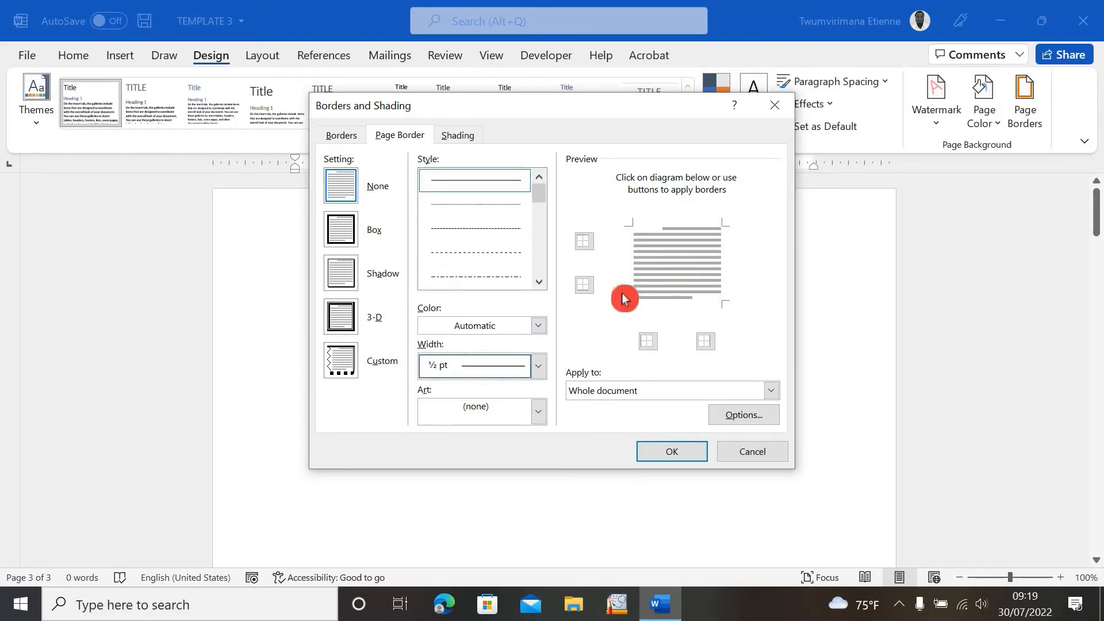
pyautogui.click(354, 282)
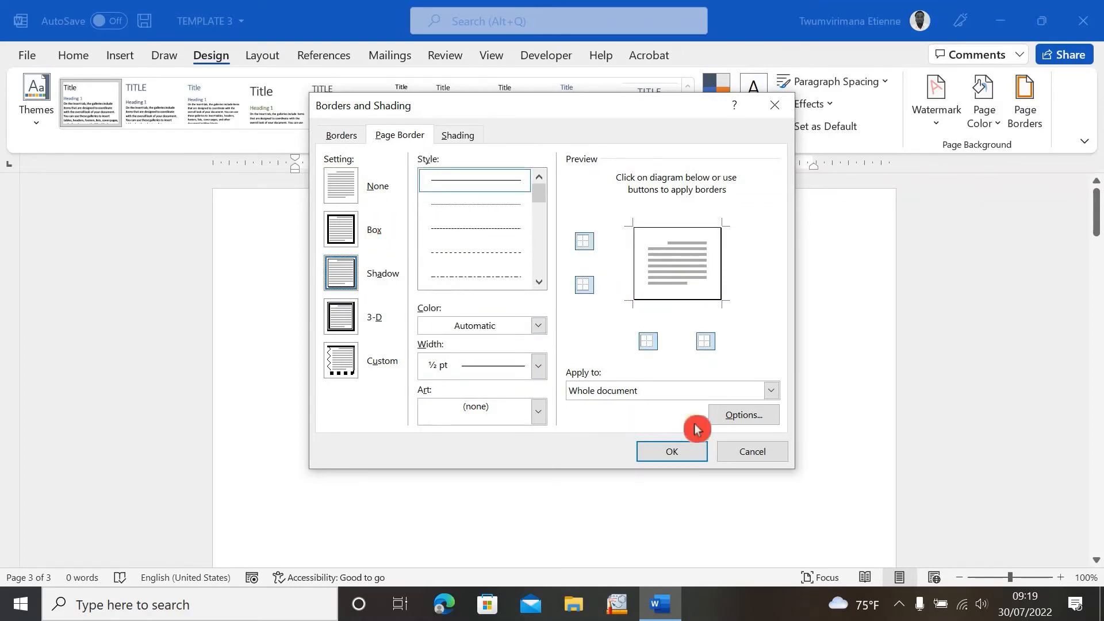
pyautogui.click(684, 454)
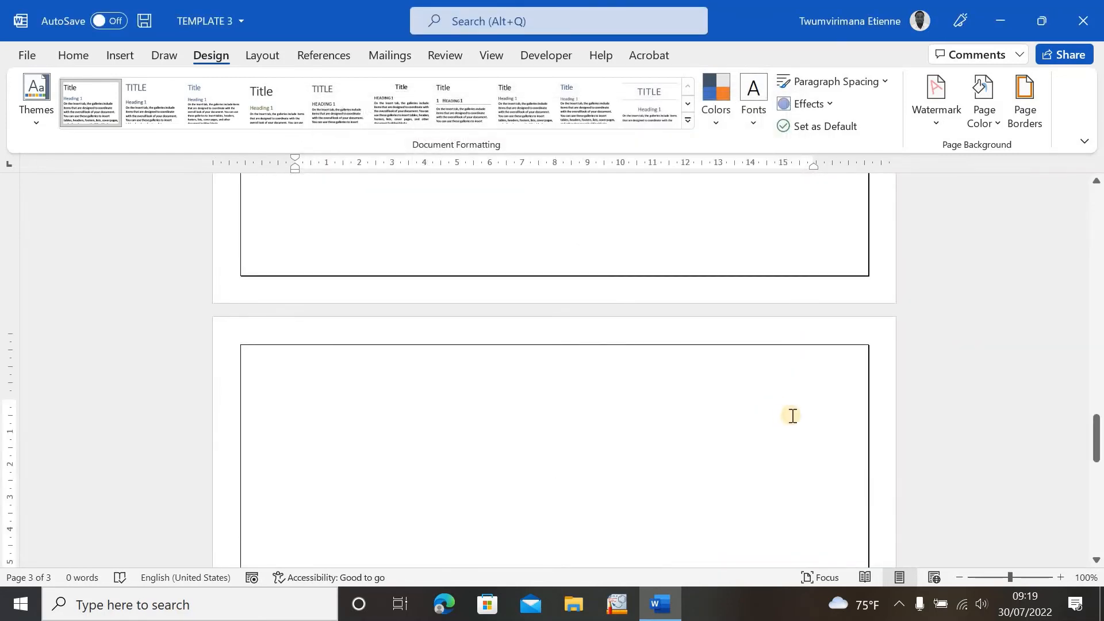
pyautogui.scroll(15, 792, 415)
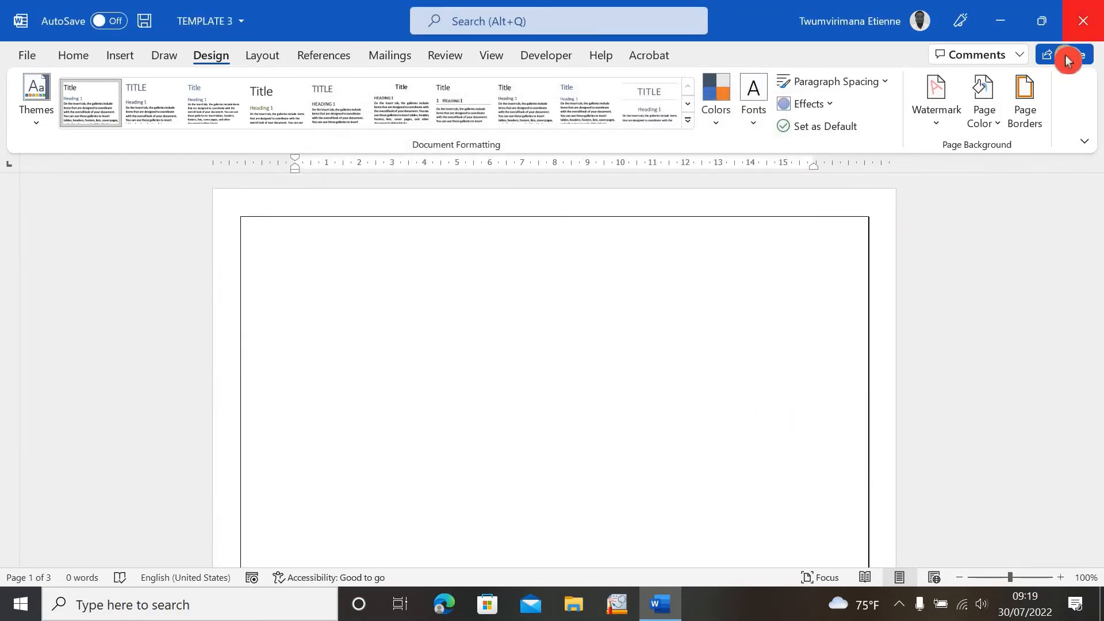
# - Change the page border to the 3-D setting with a 3 pt width and review the pages
pyautogui.click(1026, 101)
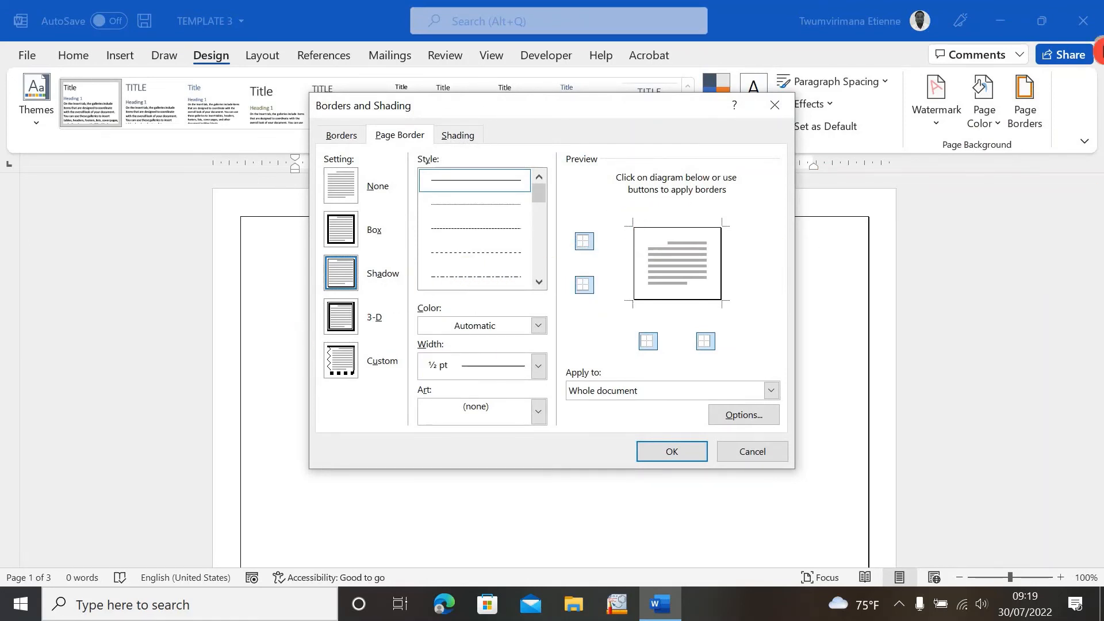
pyautogui.click(338, 329)
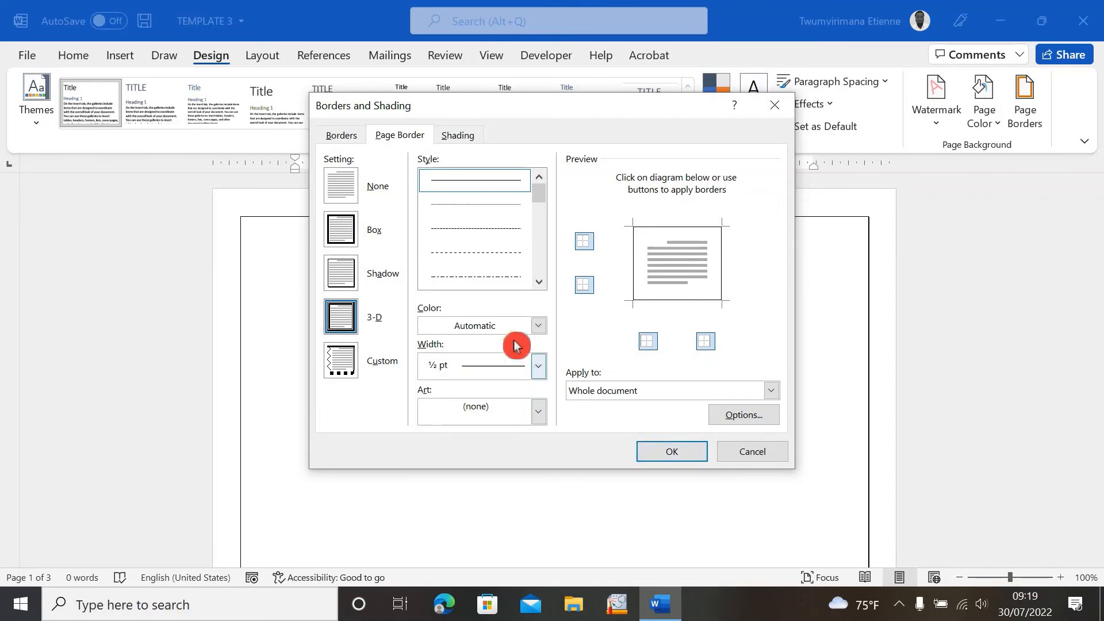
pyautogui.click(535, 372)
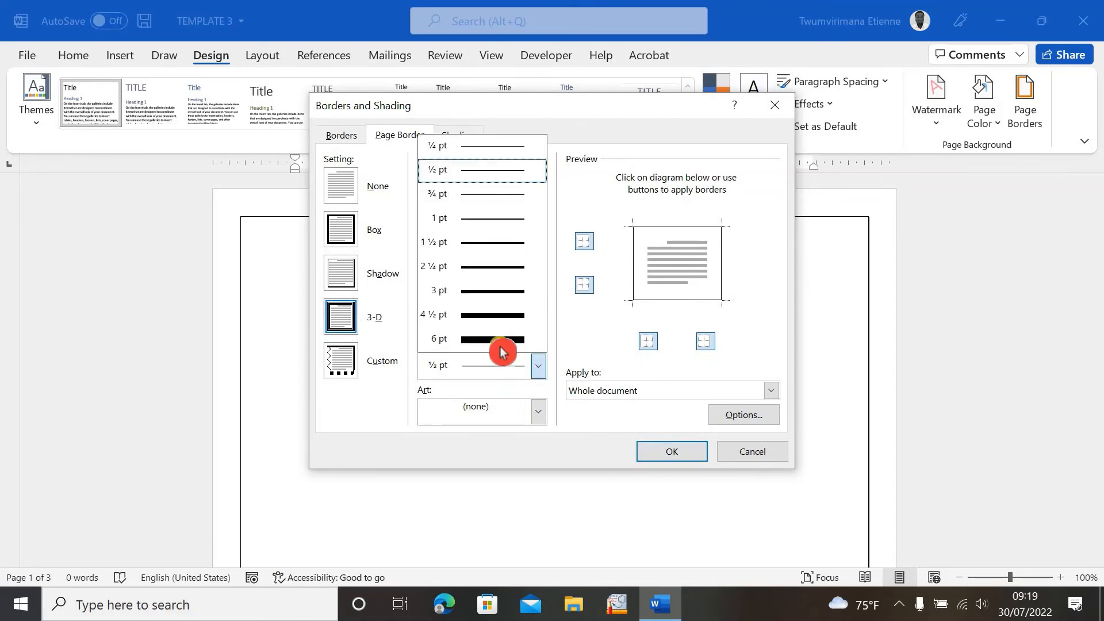
pyautogui.click(496, 292)
pyautogui.click(661, 442)
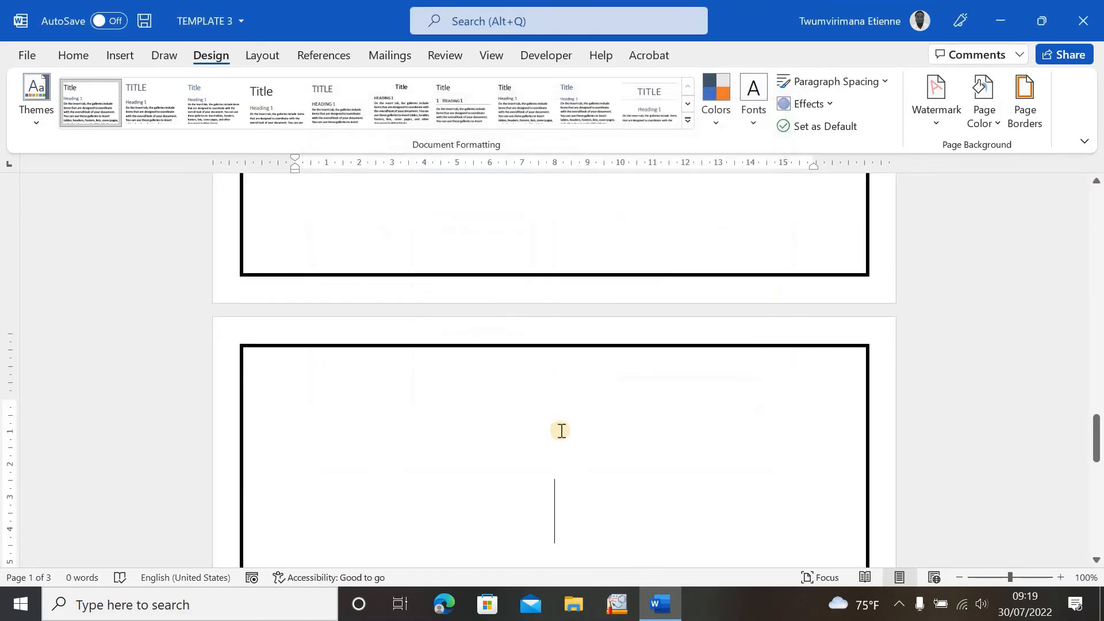
pyautogui.scroll(-10, 565, 445)
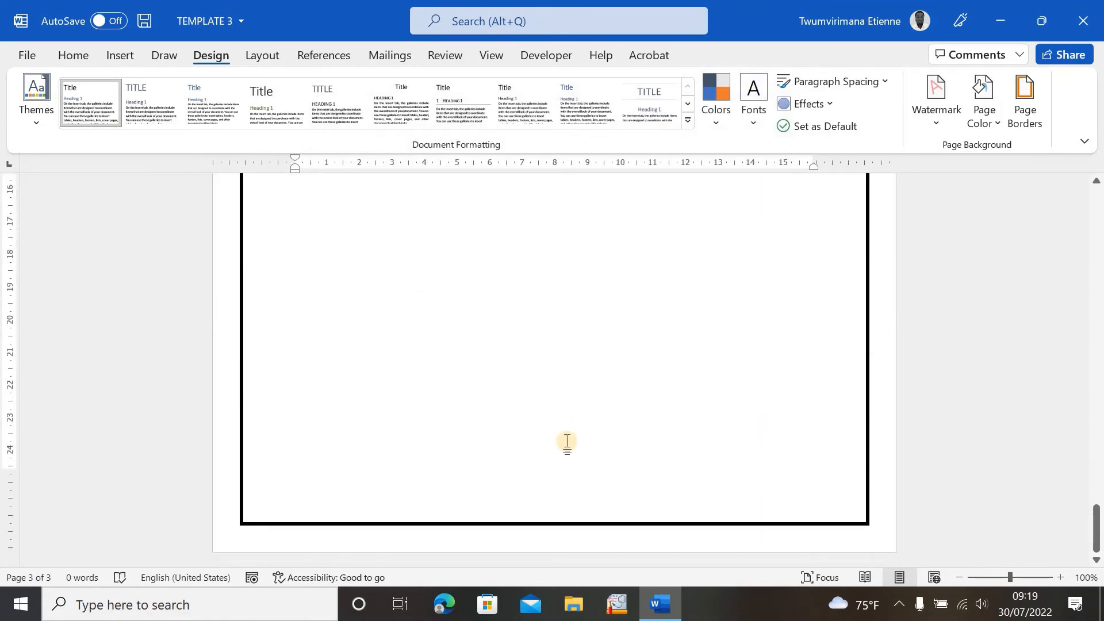
pyautogui.scroll(20, 577, 443)
pyautogui.scroll(4, 592, 427)
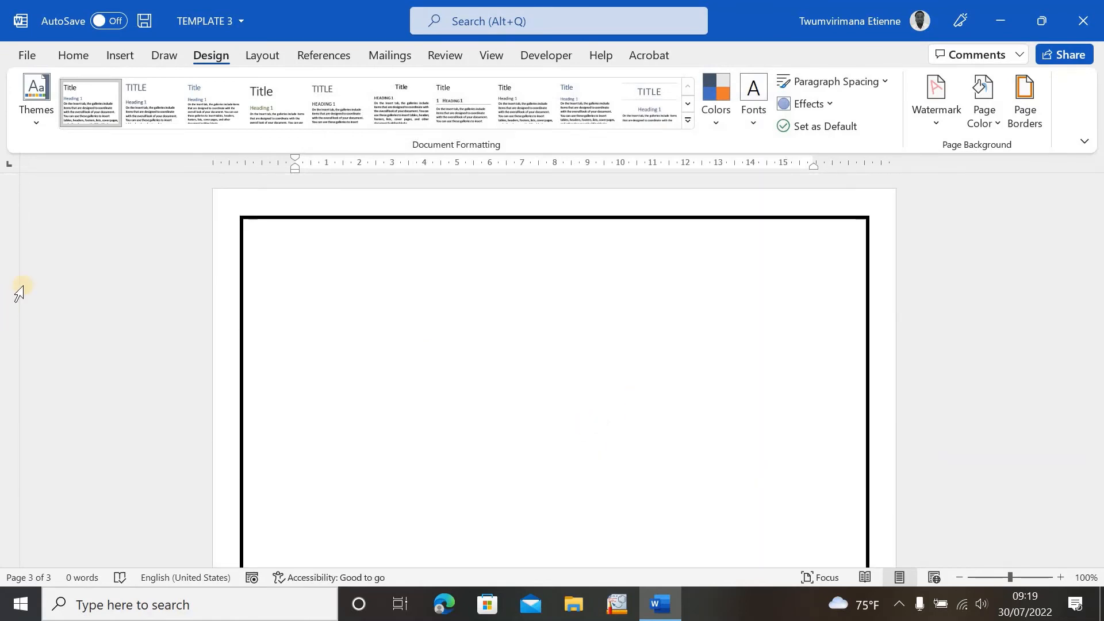
# - Switch the page border setting to Custom and confirm the dialog
pyautogui.click(1019, 122)
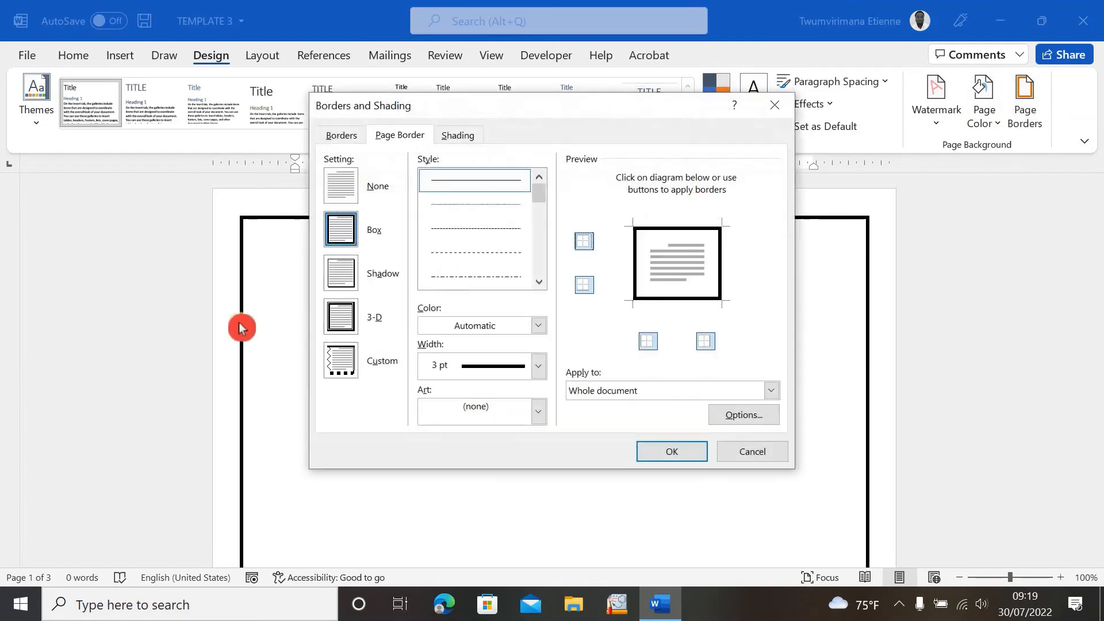
pyautogui.click(346, 353)
pyautogui.click(667, 451)
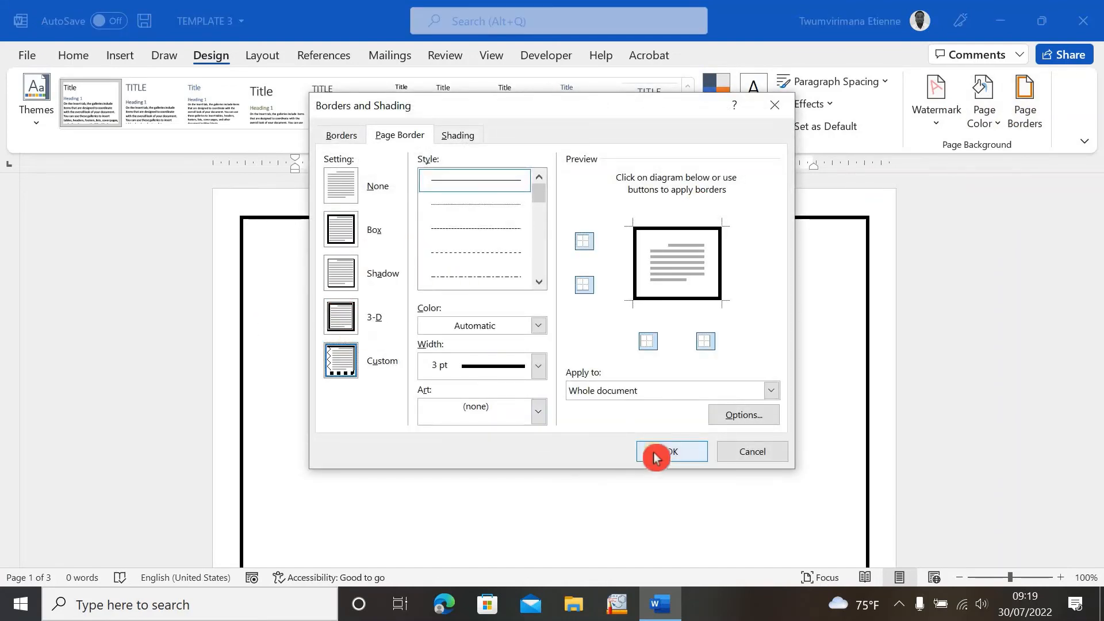
# - Reselect the Box setting for the page border, look at the Borders tab, and confirm the dialog
pyautogui.scroll(8, 733, 395)
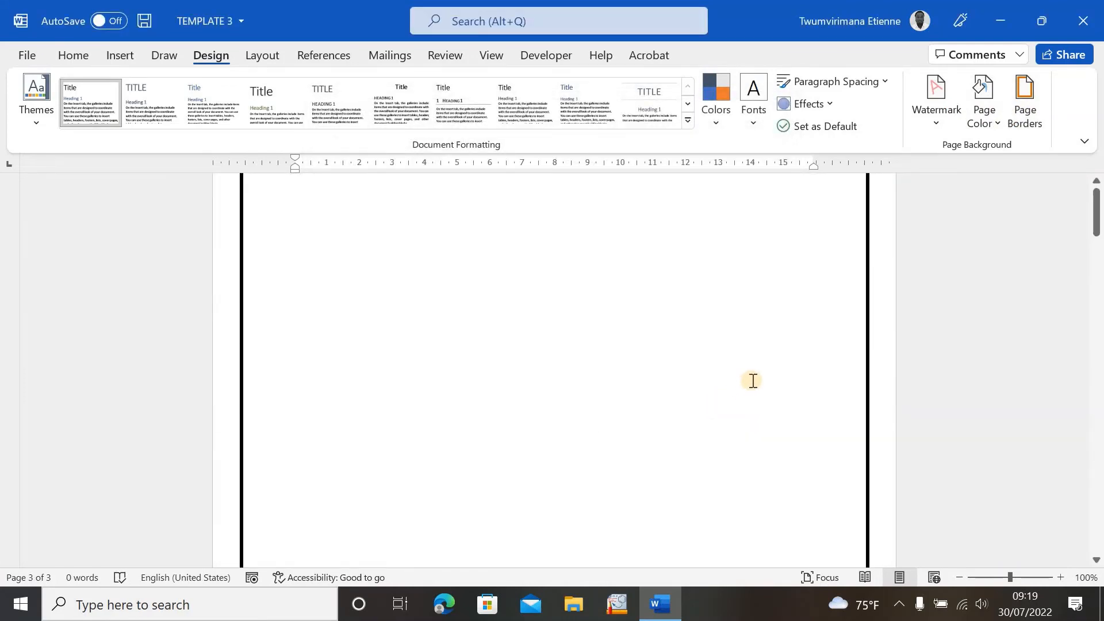
pyautogui.scroll(2, 753, 381)
pyautogui.click(1029, 120)
pyautogui.click(432, 194)
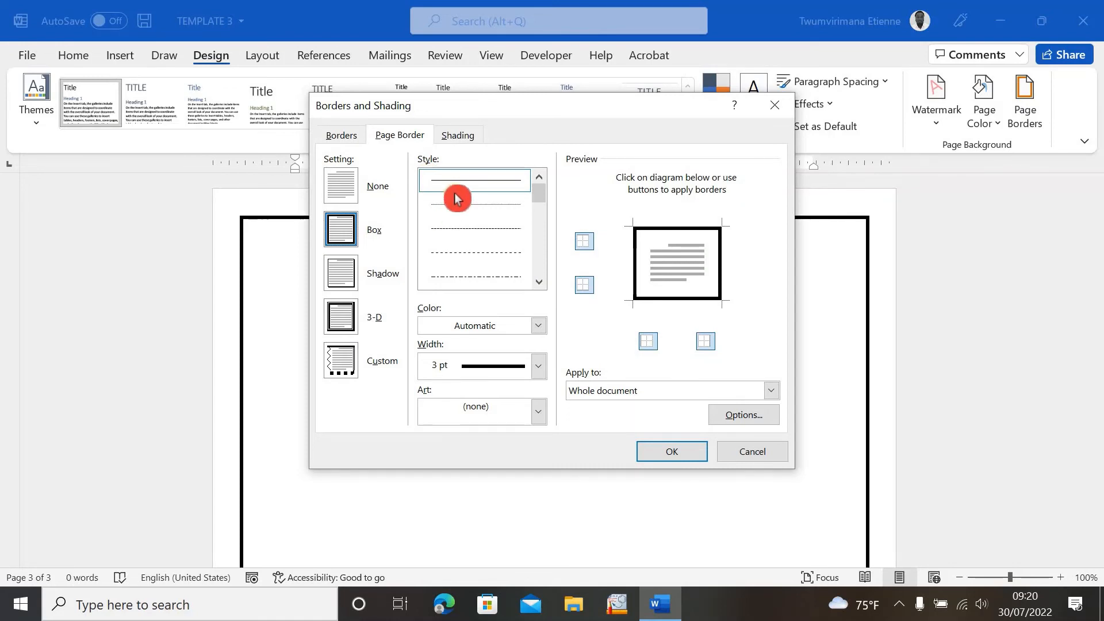
pyautogui.click(346, 192)
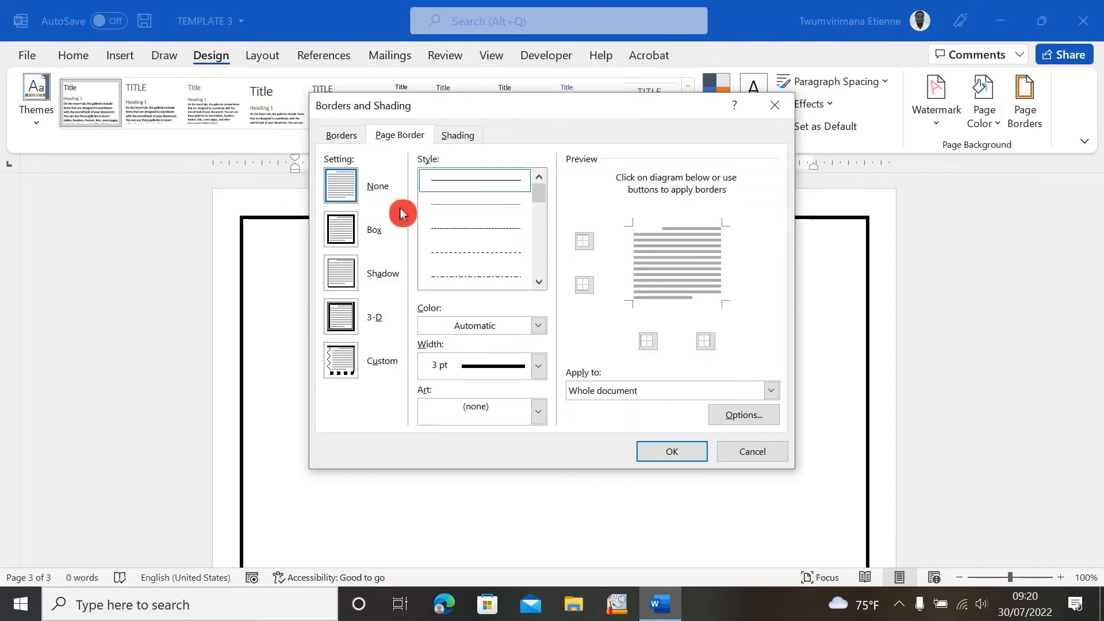
pyautogui.click(342, 228)
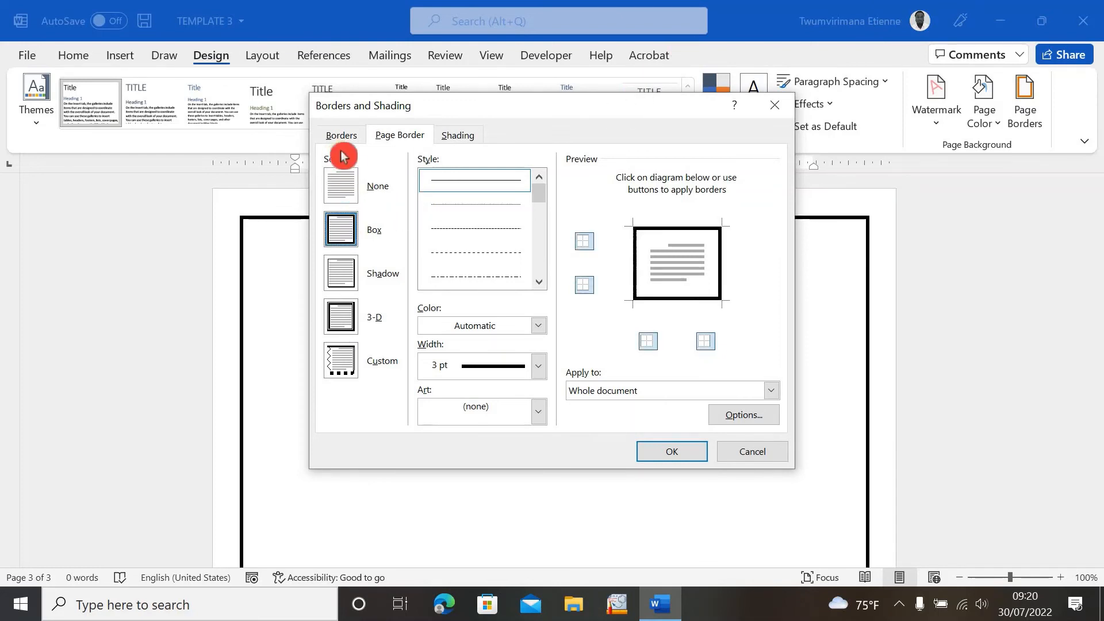
pyautogui.click(348, 138)
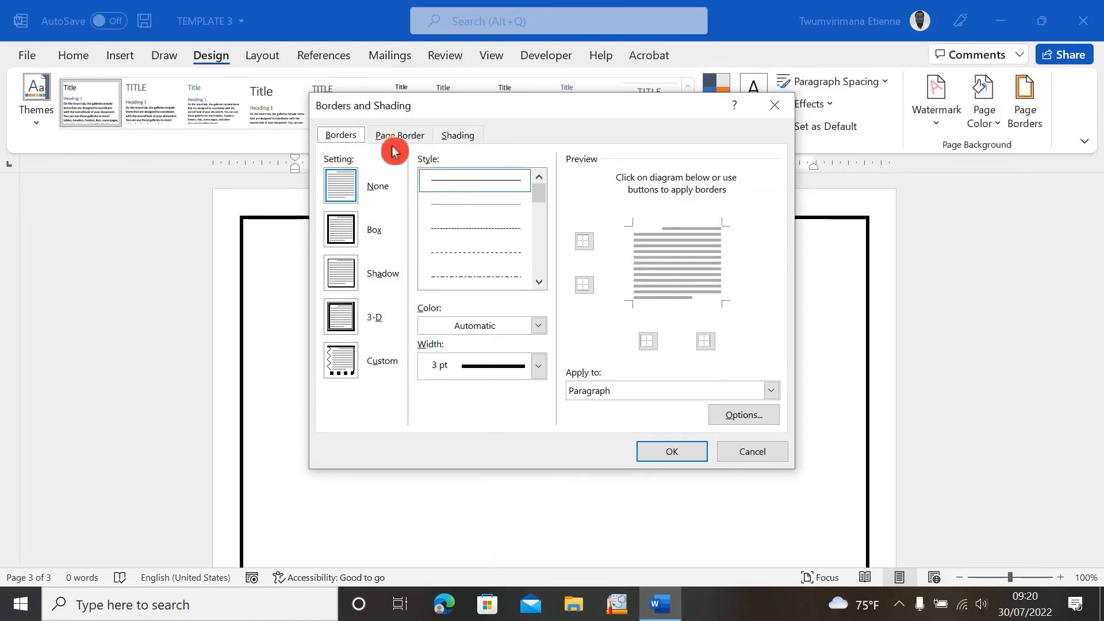
pyautogui.click(678, 452)
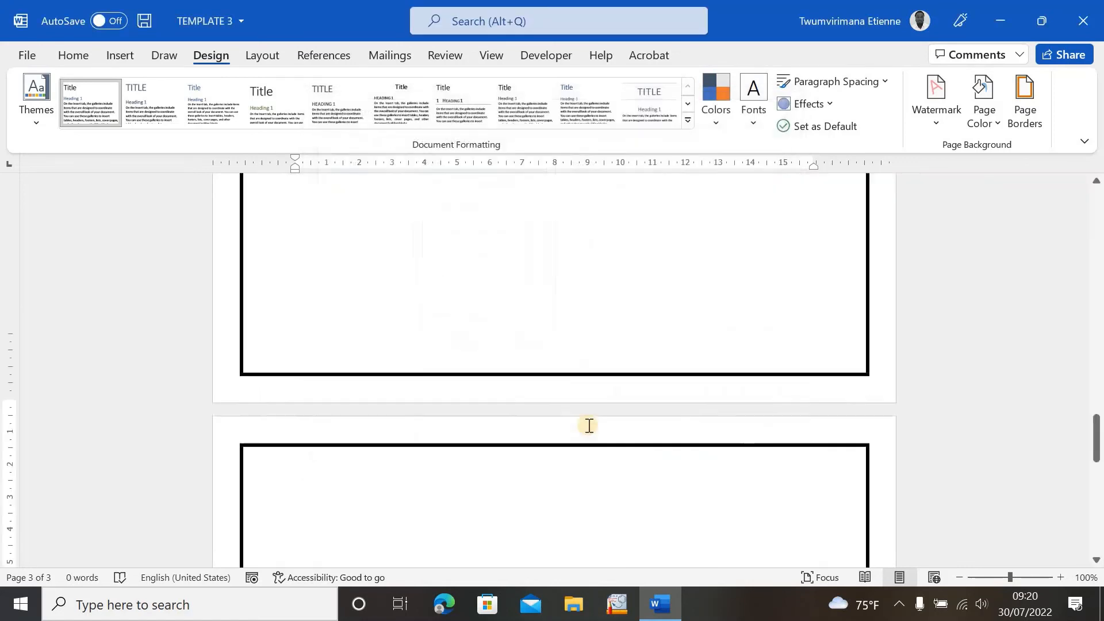
# - Type a line of H characters at the start of the first page
pyautogui.scroll(-3, 604, 411)
pyautogui.scroll(-5, 613, 389)
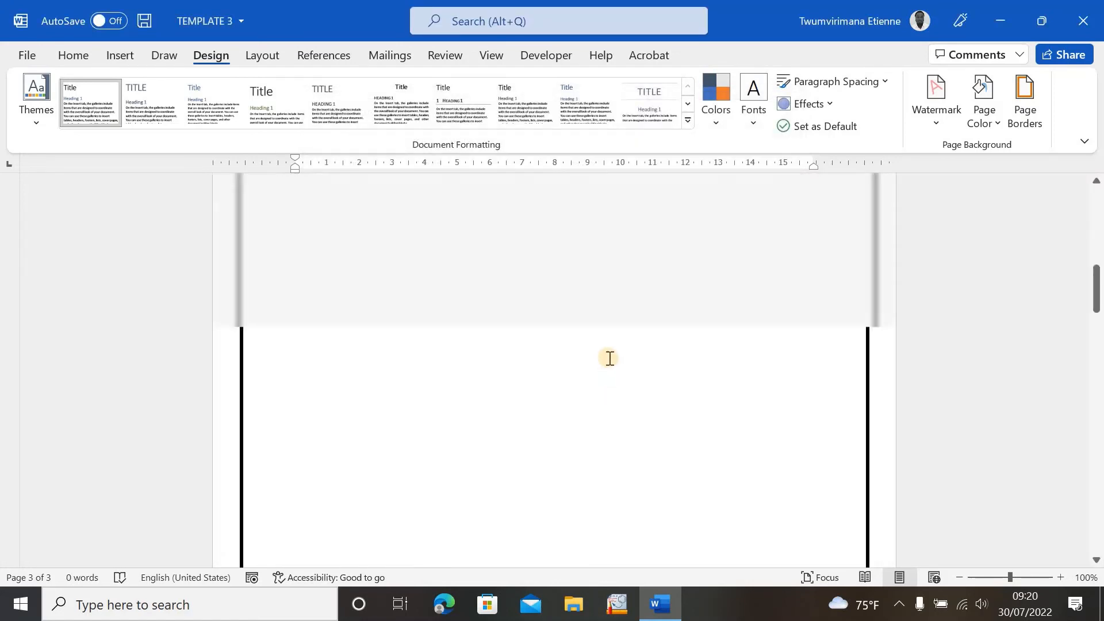
pyautogui.scroll(-8, 611, 354)
pyautogui.scroll(15, 612, 339)
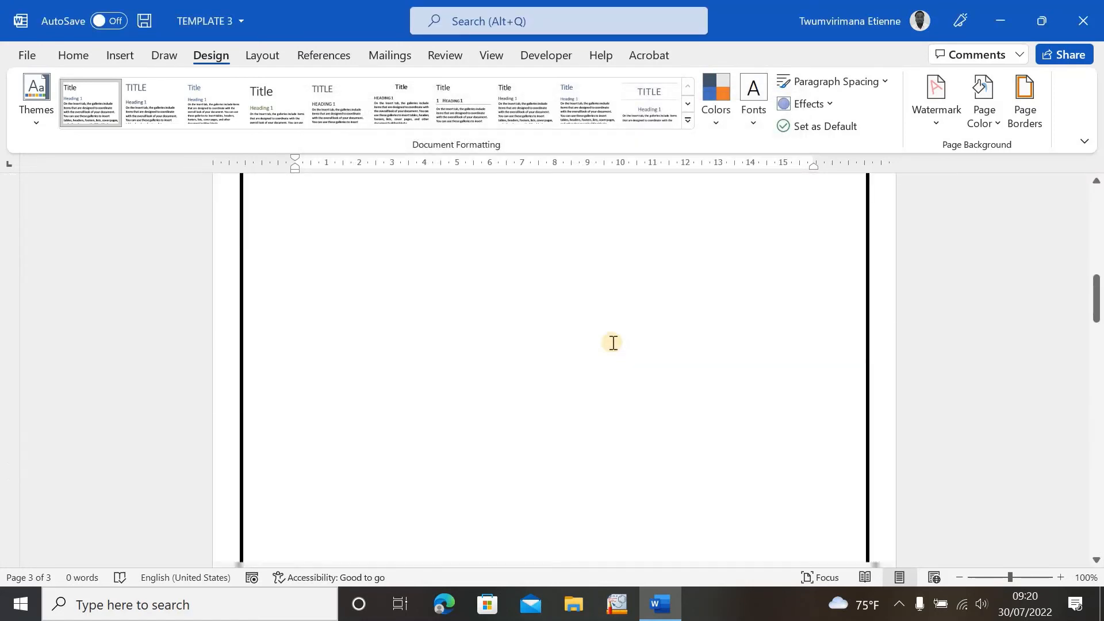
pyautogui.click(451, 274)
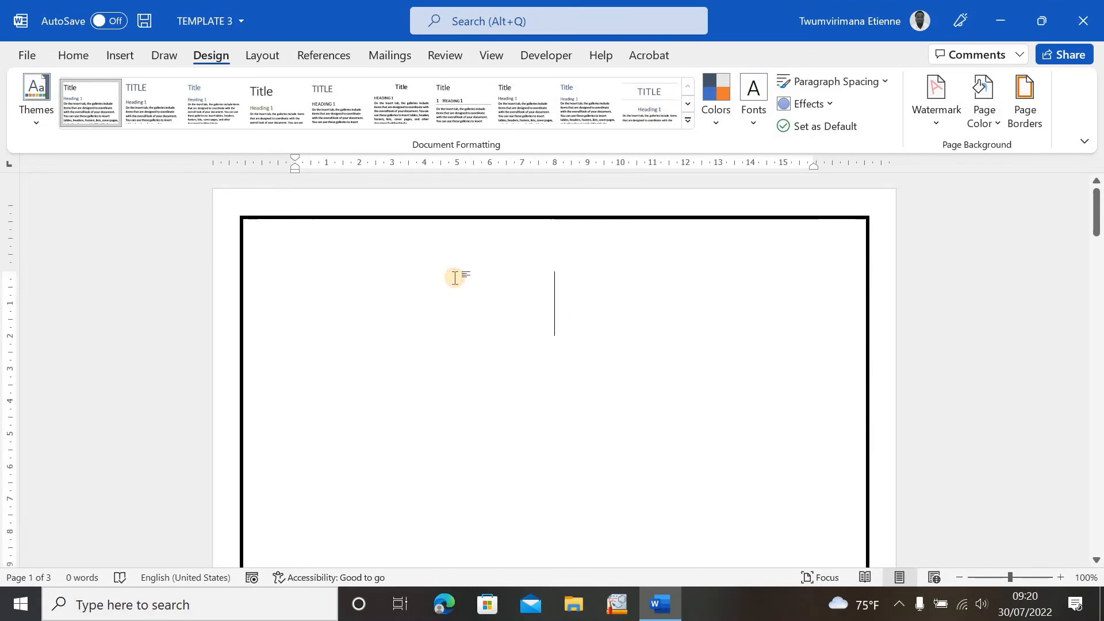
pyautogui.write('HHHHHHHHHHHHH')
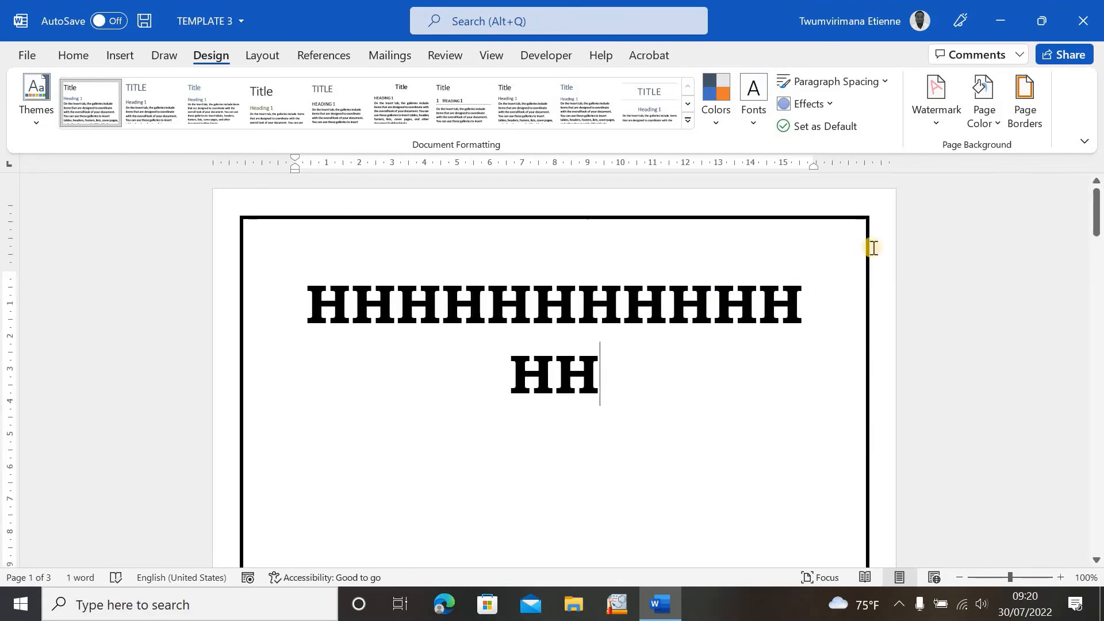
# - Add a Box border around the paragraph from the Borders tab of Borders and Shading
pyautogui.click(1021, 89)
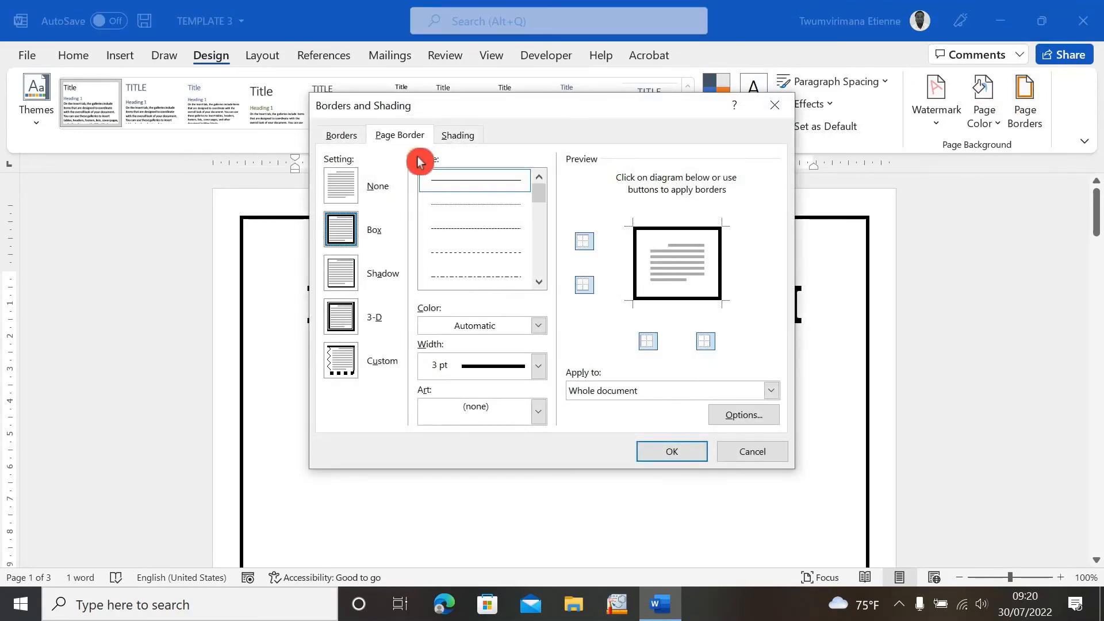
pyautogui.click(344, 135)
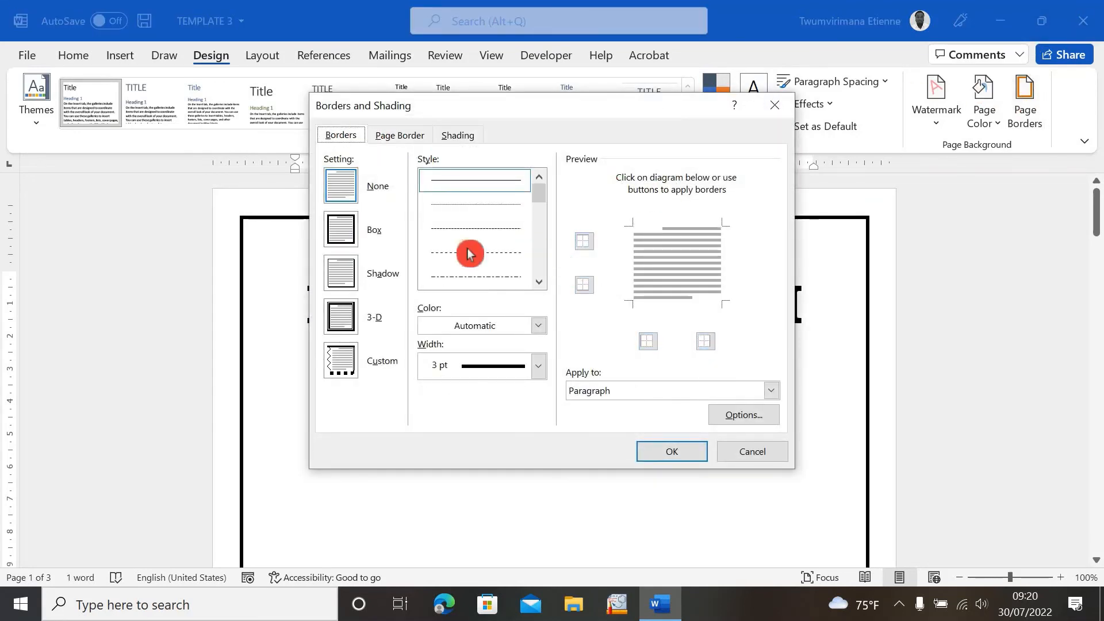
pyautogui.click(350, 231)
pyautogui.click(668, 453)
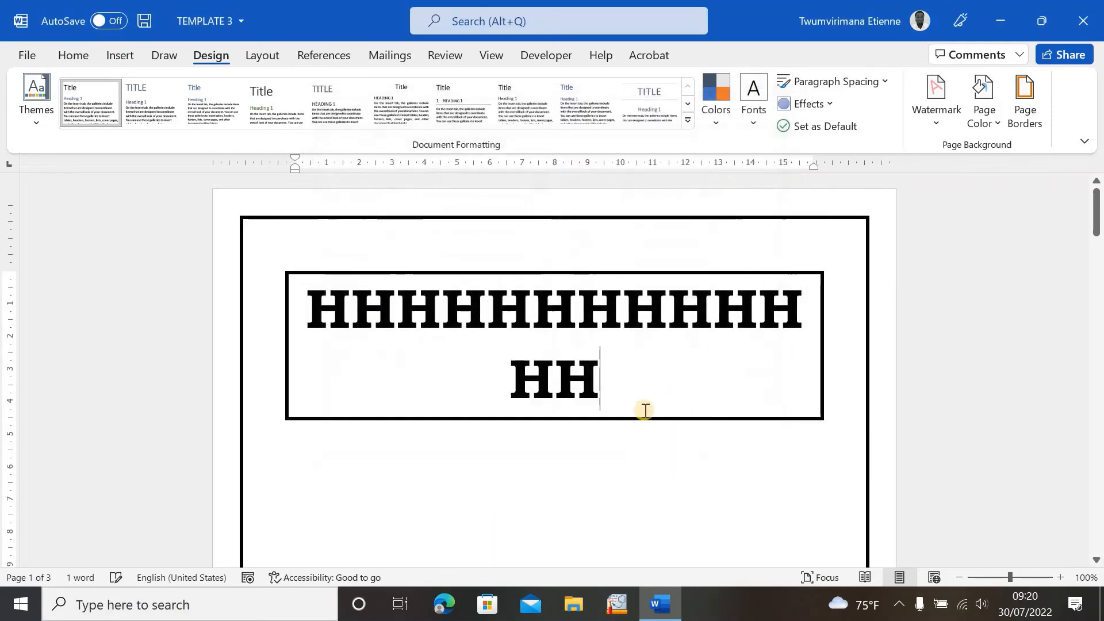
# - Extend the paragraph with a long run of K characters
pyautogui.click(638, 361)
pyautogui.write('KKK')
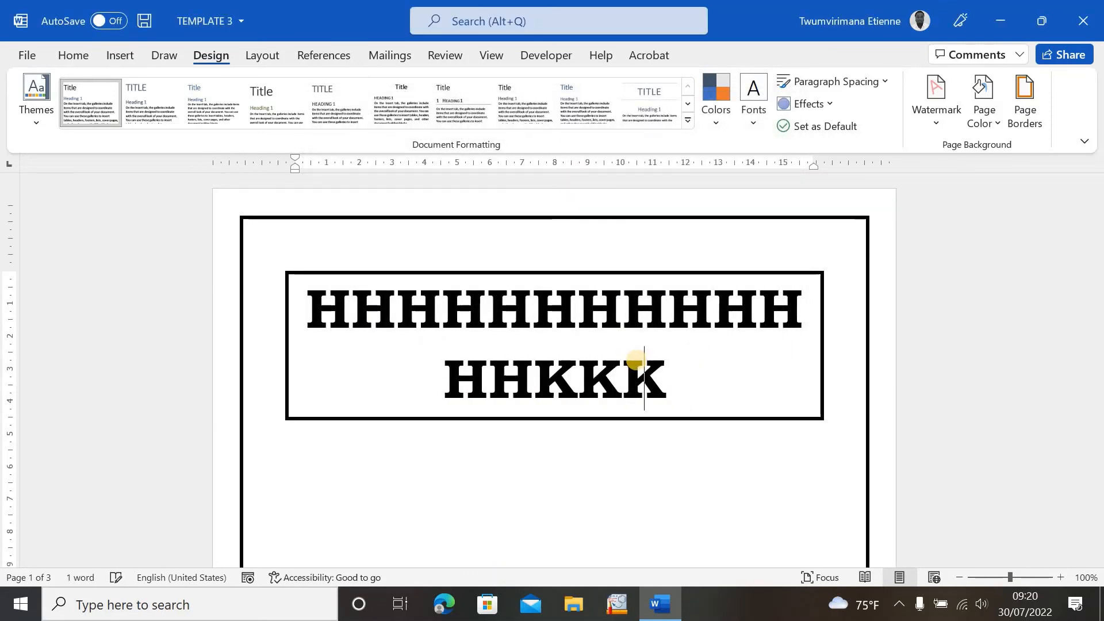
pyautogui.write('KKKKKKKKKKKKKKKKKKKKKKKKKKKKKKKKKKKKKKKKKKKK')
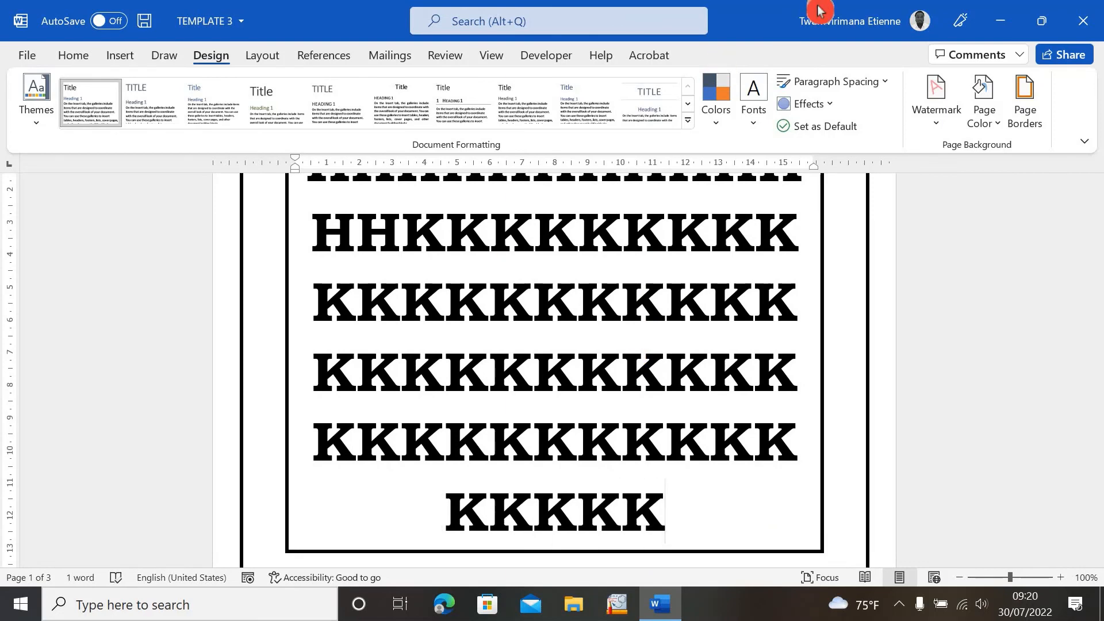
# - Change the paragraph border to a different line style with a ½ pt width
pyautogui.click(1010, 119)
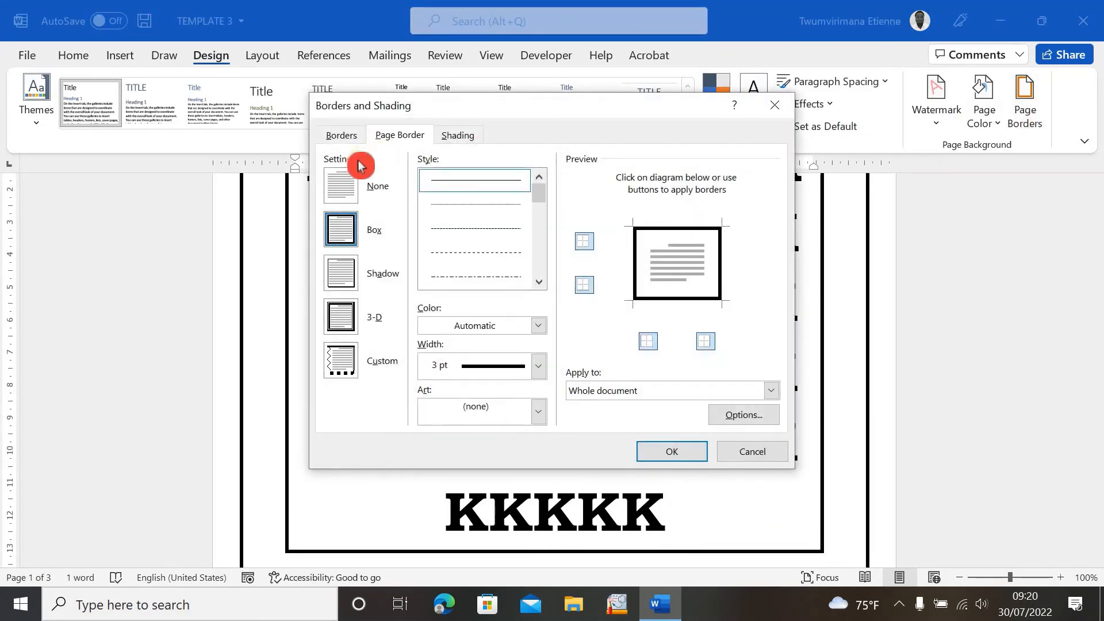
pyautogui.click(348, 137)
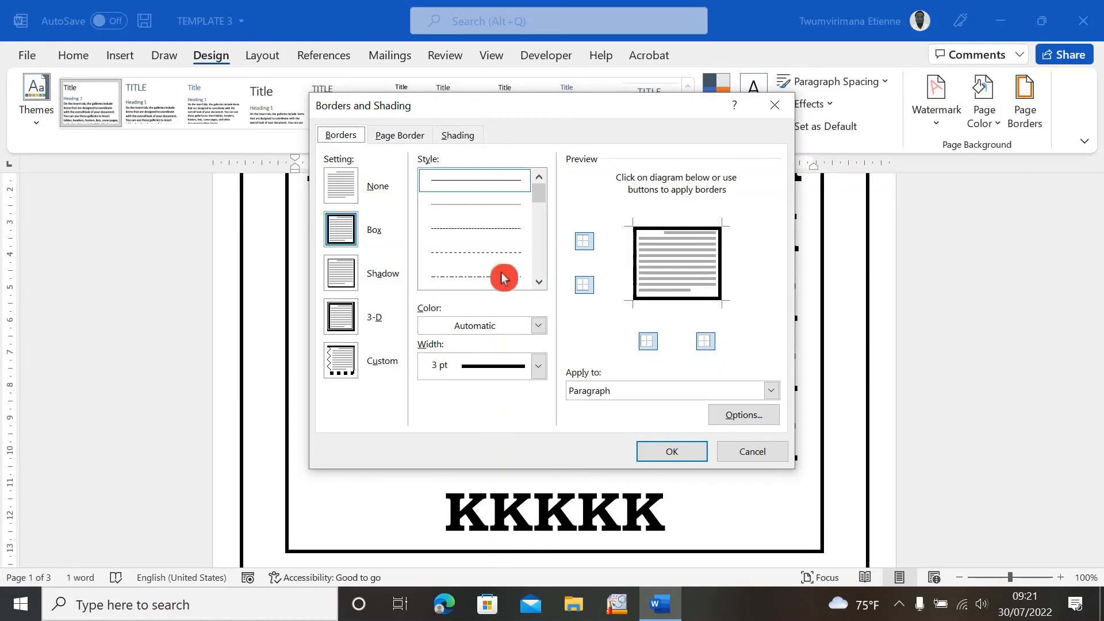
pyautogui.click(538, 325)
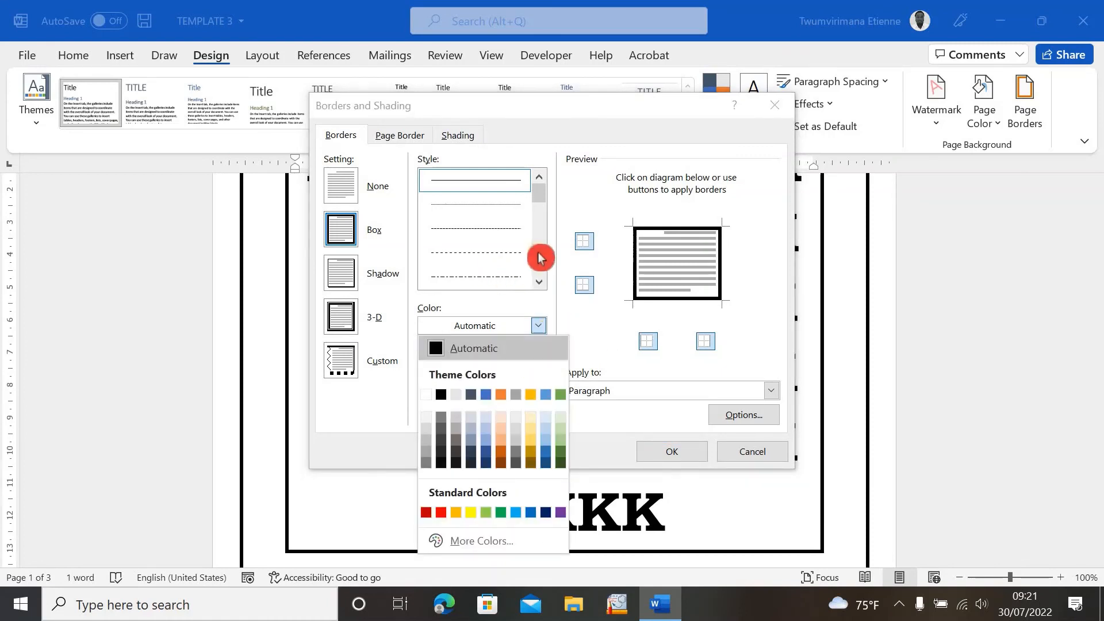
pyautogui.click(609, 324)
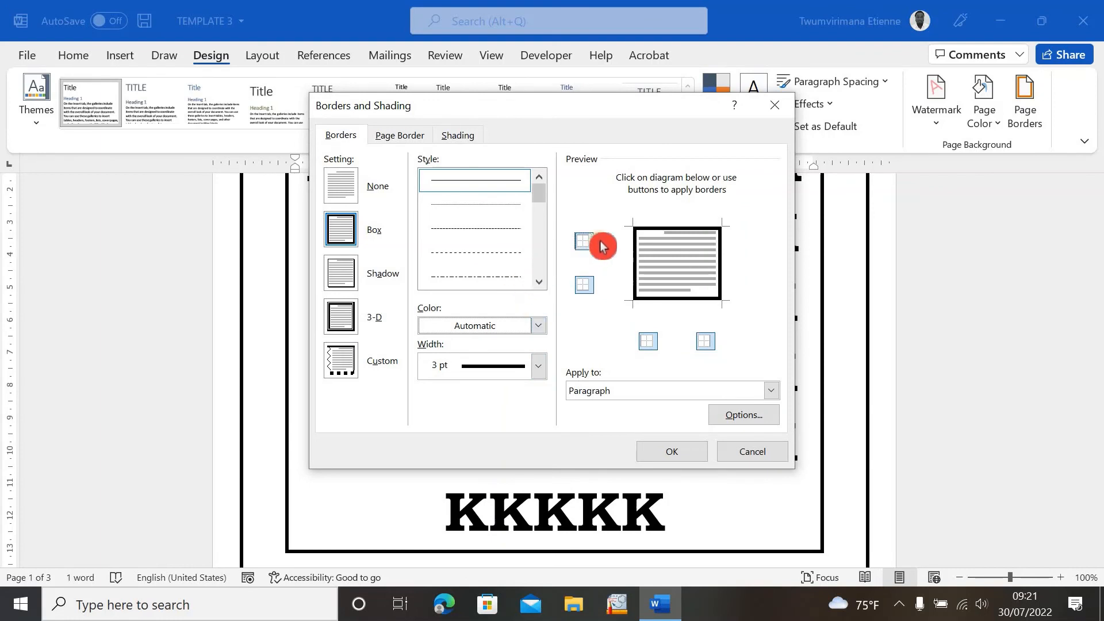
pyautogui.click(538, 281)
pyautogui.click(476, 277)
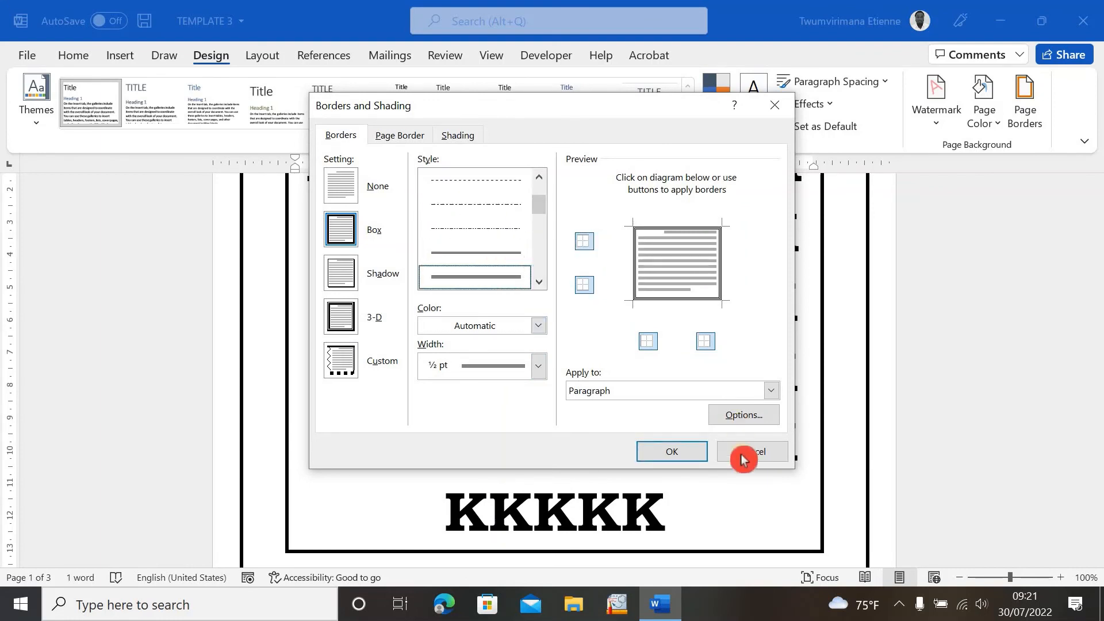
pyautogui.click(673, 452)
# - Shade the paragraph with a red fill
pyautogui.scroll(4, 544, 398)
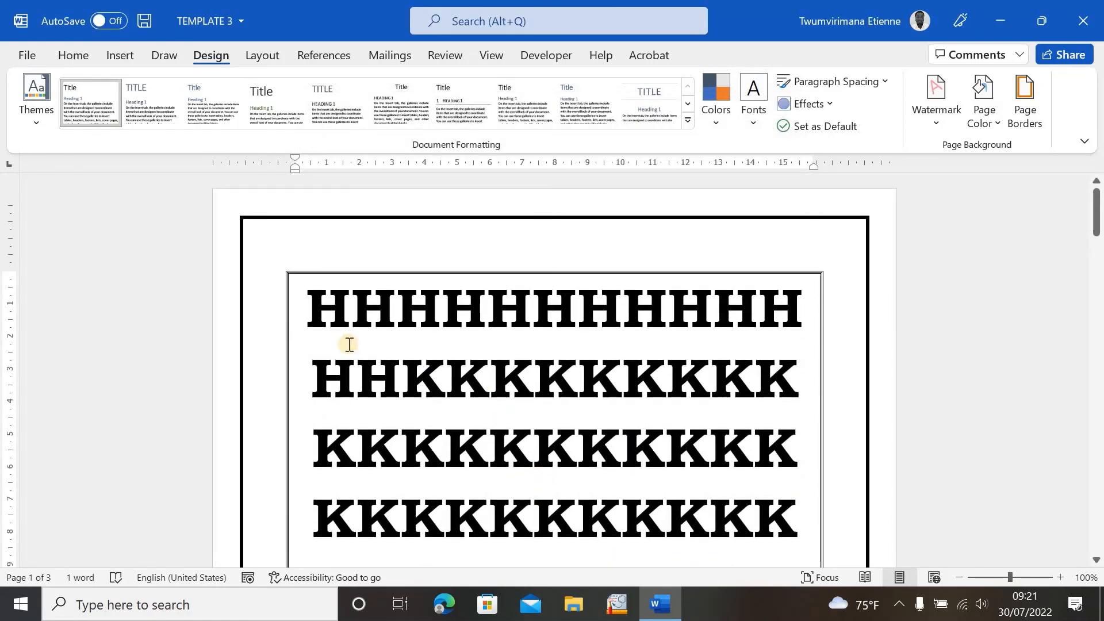
pyautogui.click(347, 87)
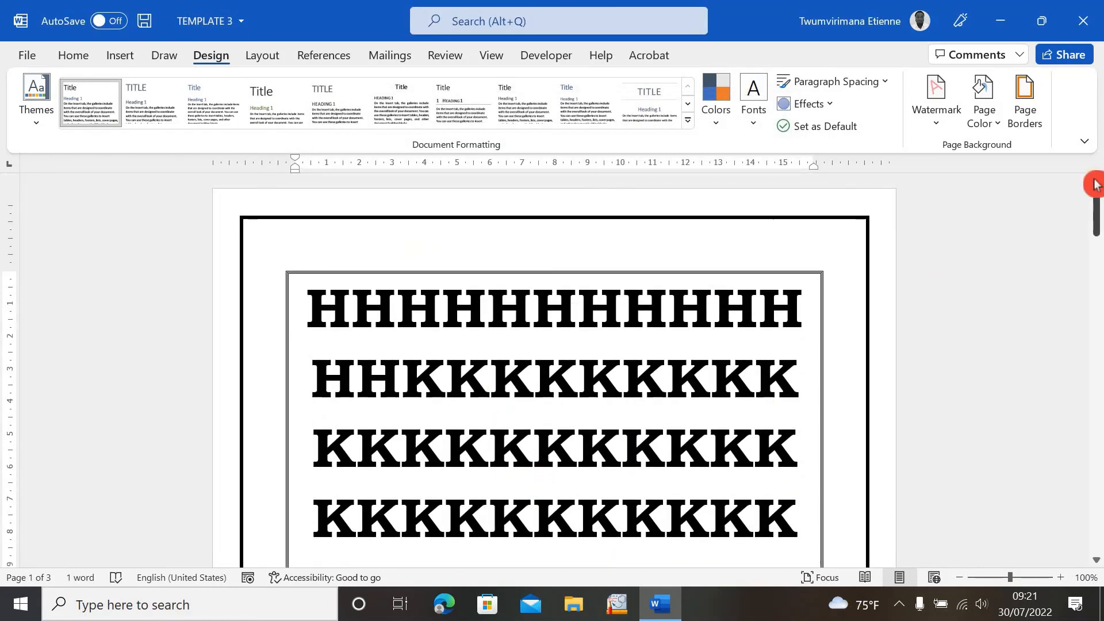
pyautogui.click(1025, 123)
pyautogui.click(459, 136)
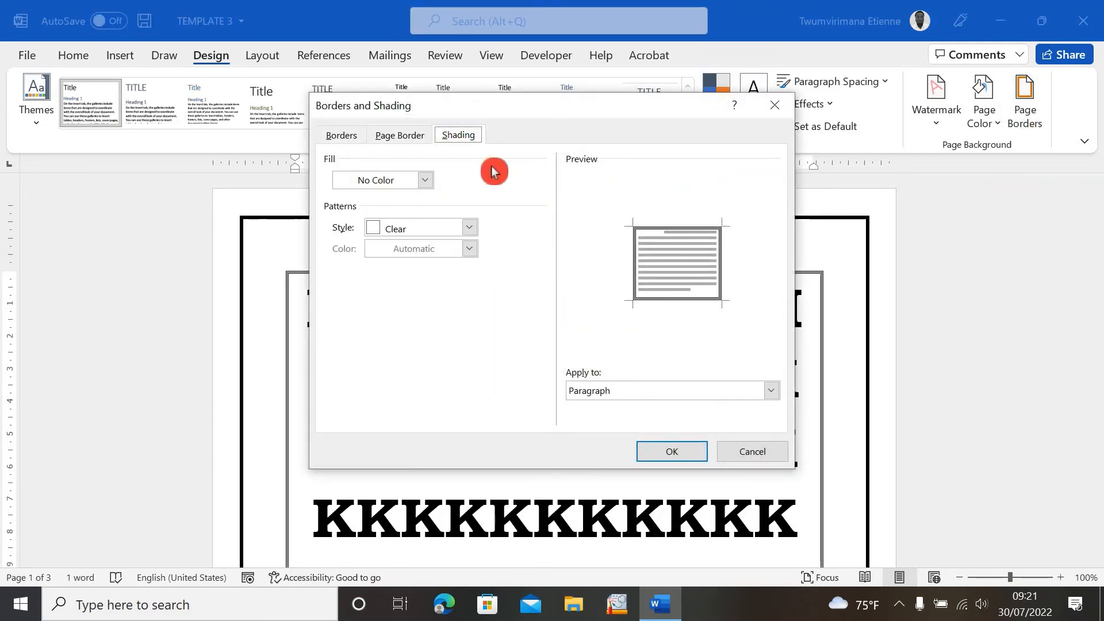
pyautogui.click(425, 181)
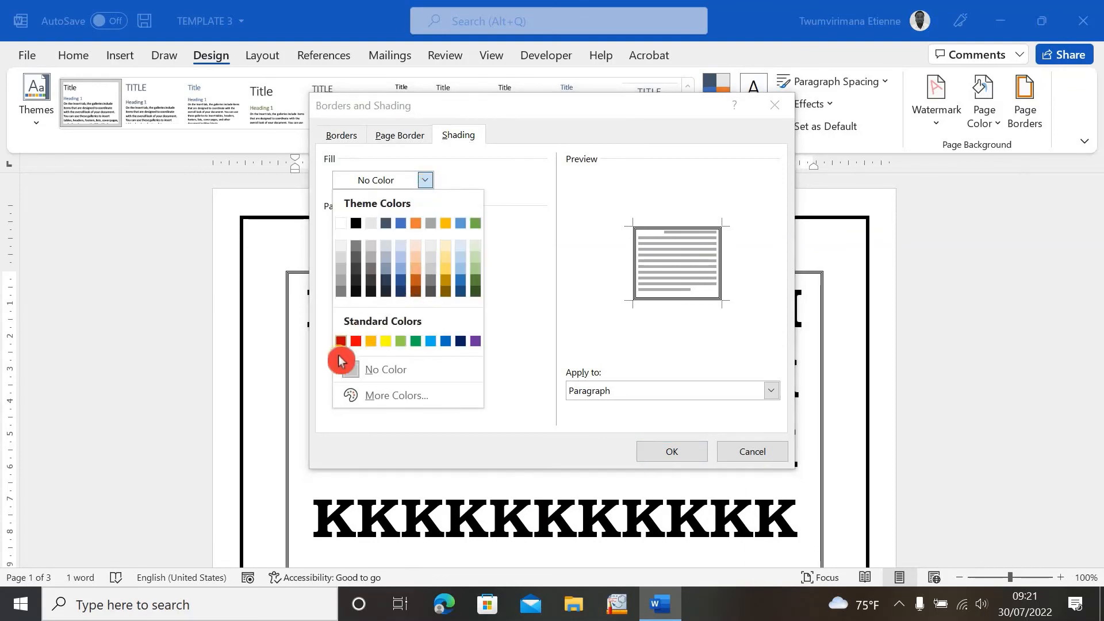
pyautogui.click(356, 342)
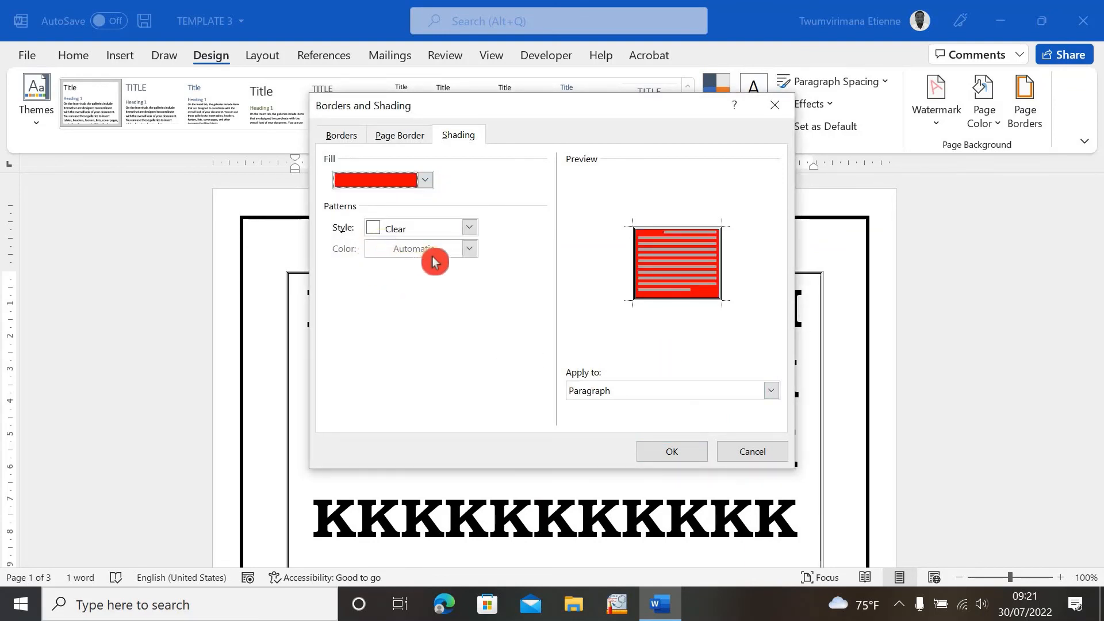
pyautogui.click(672, 451)
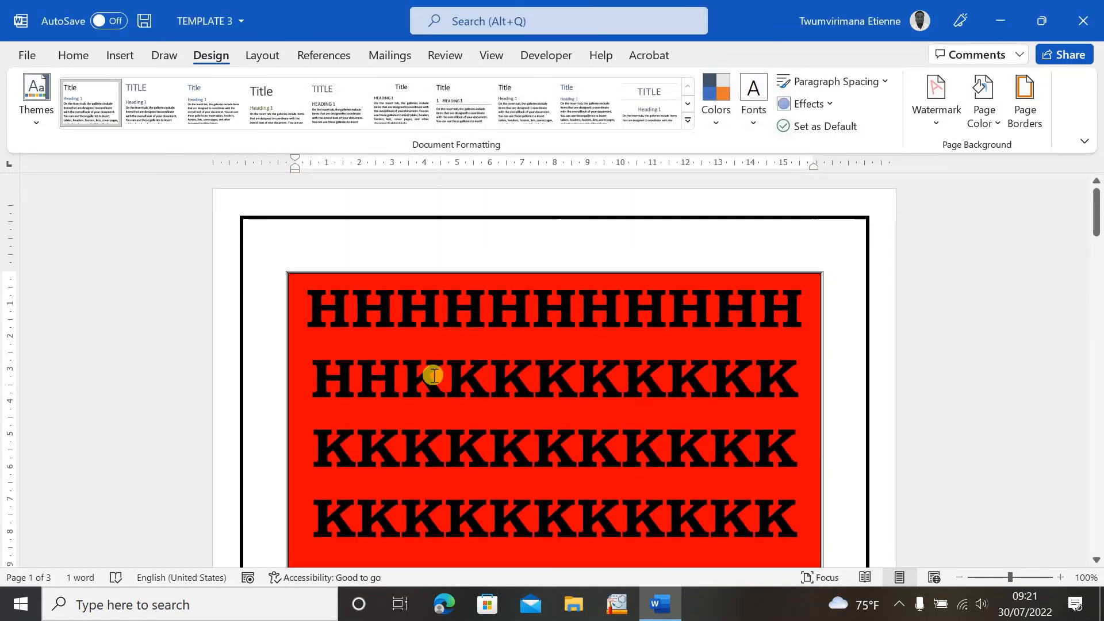
# - Select the paragraph text and set its shading fill to No Color
pyautogui.moveTo(307, 286)
pyautogui.mouseDown()
pyautogui.moveTo(512, 411)
pyautogui.moveTo(598, 547)
pyautogui.moveTo(721, 565)
pyautogui.moveTo(737, 525)
pyautogui.mouseUp()
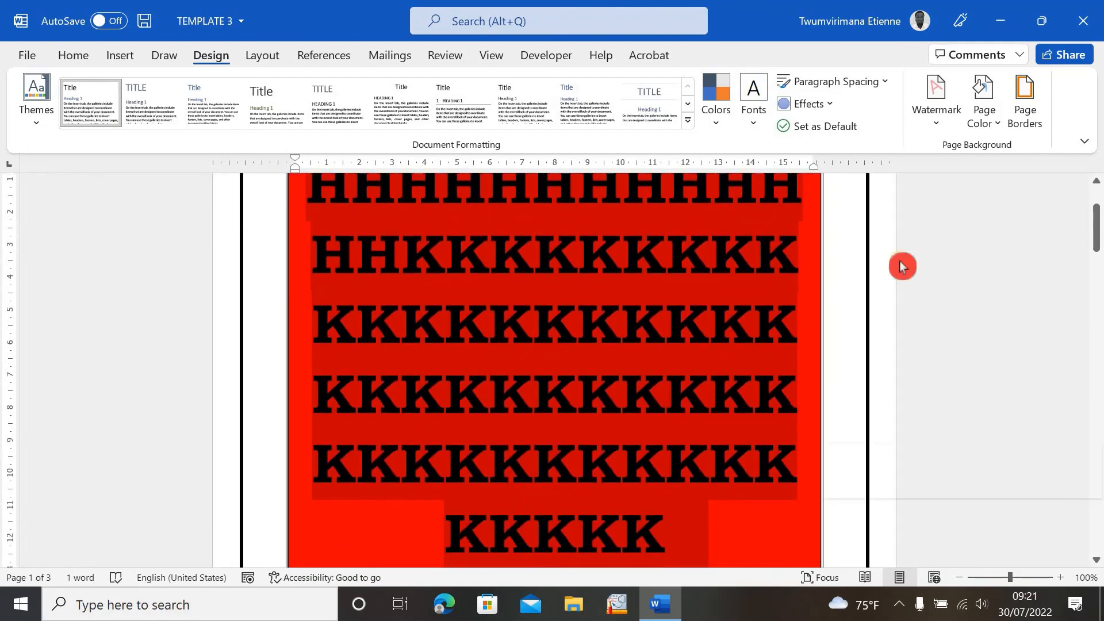
pyautogui.click(1025, 118)
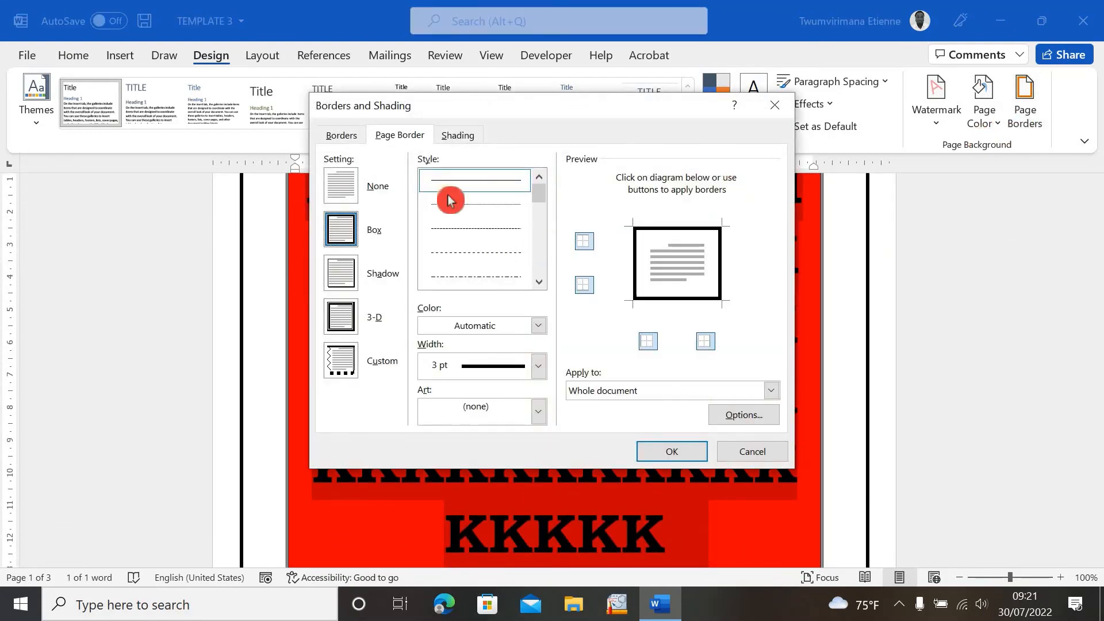
pyautogui.click(467, 135)
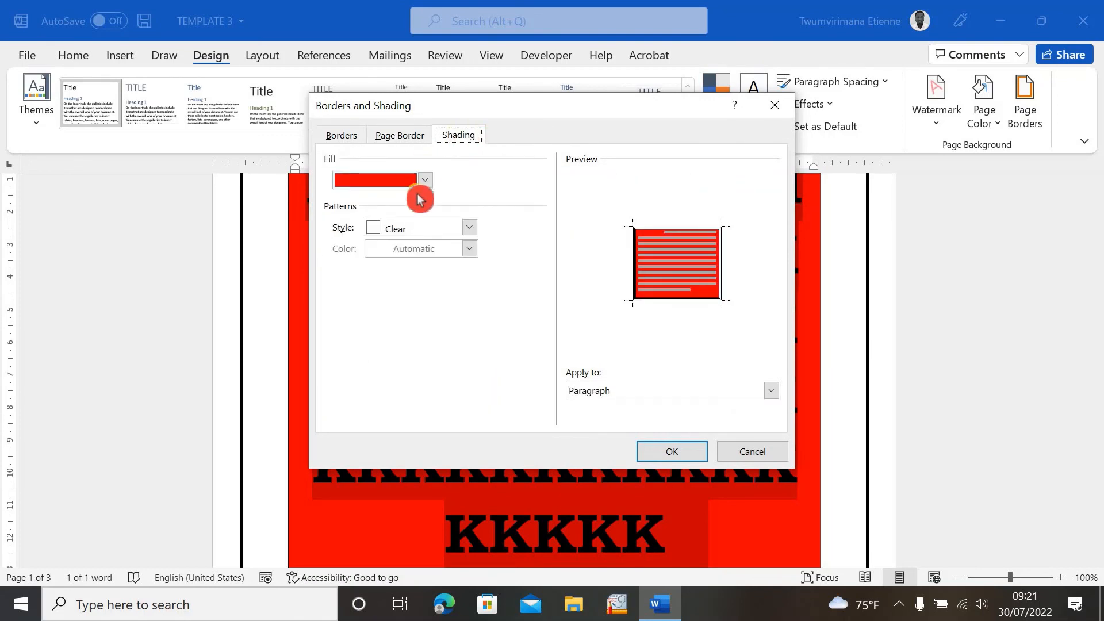
pyautogui.click(426, 182)
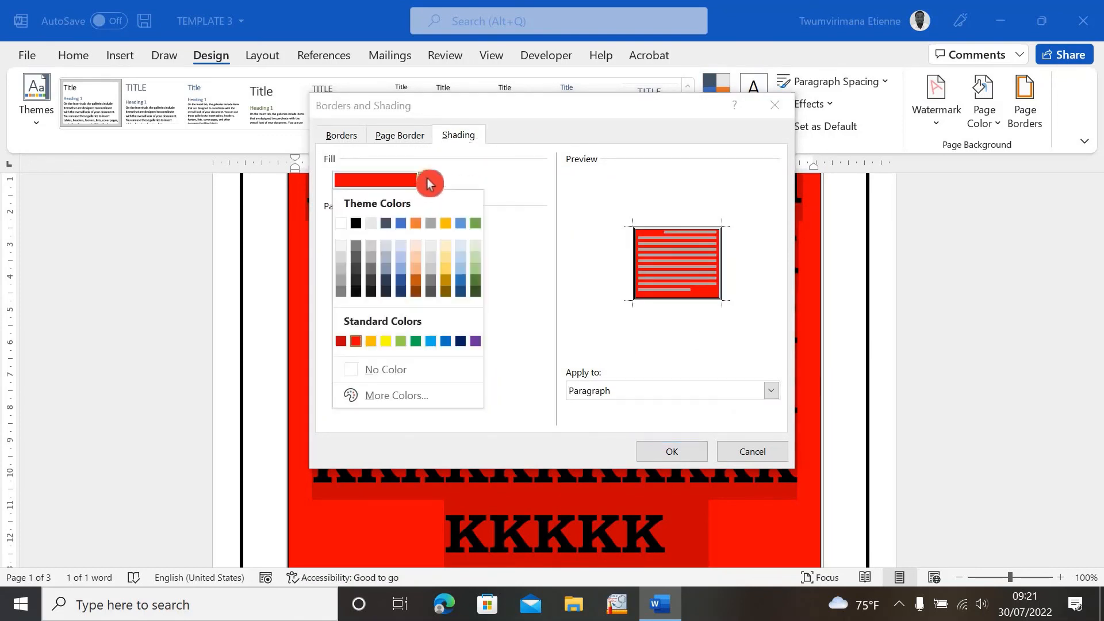
pyautogui.click(388, 369)
pyautogui.click(660, 452)
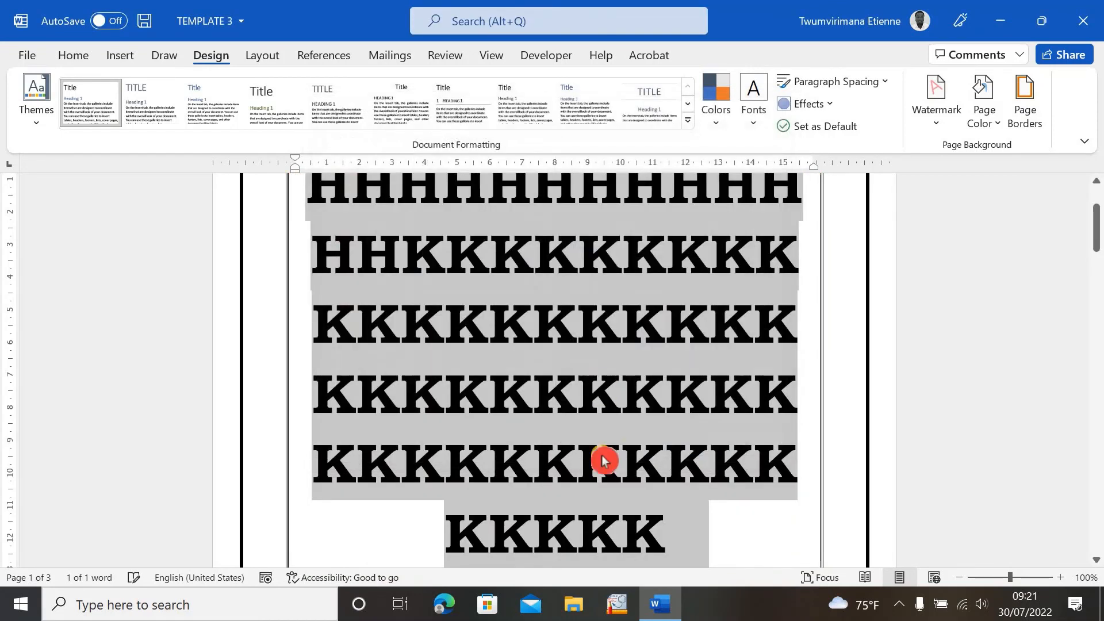
# - Remove the paragraph border by choosing the None setting on the Borders tab
pyautogui.scroll(2, 621, 425)
pyautogui.click(616, 421)
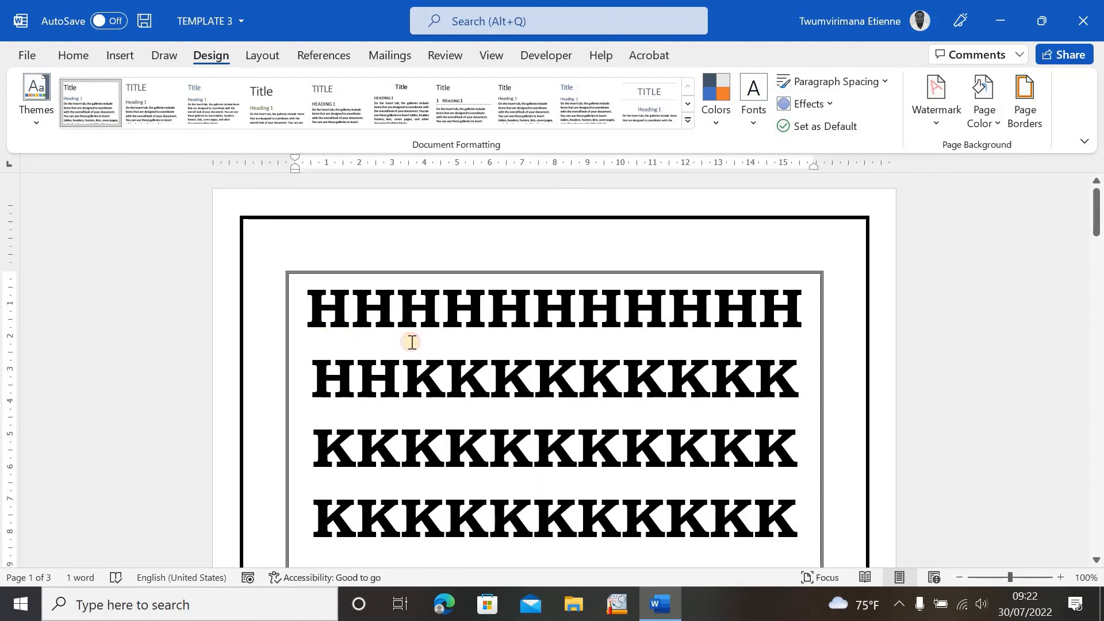
pyautogui.click(1022, 124)
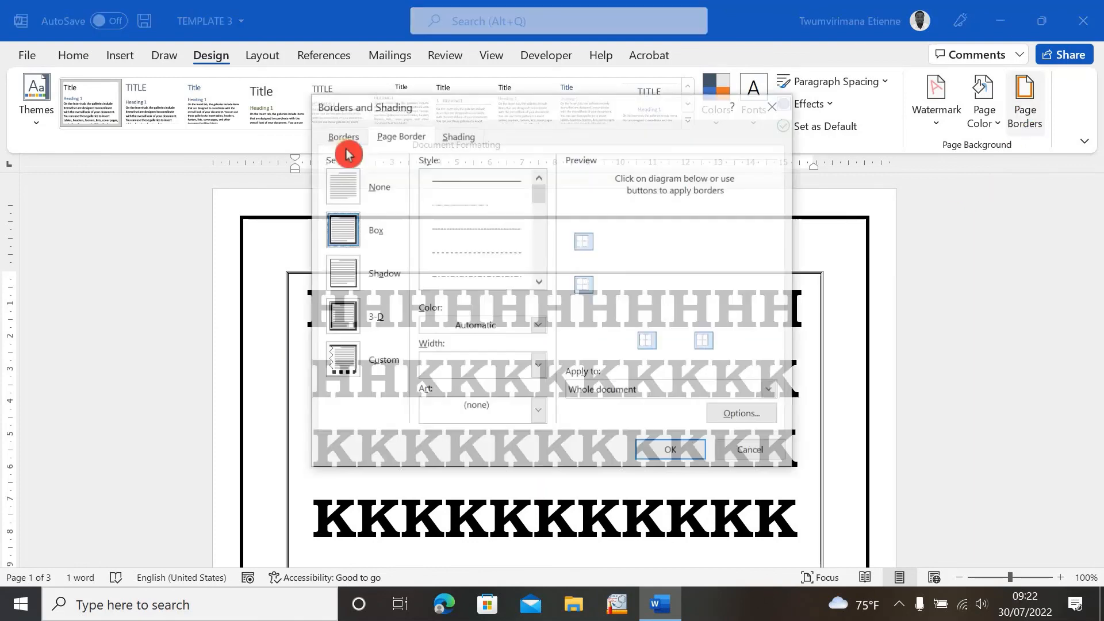
pyautogui.click(343, 138)
pyautogui.click(345, 172)
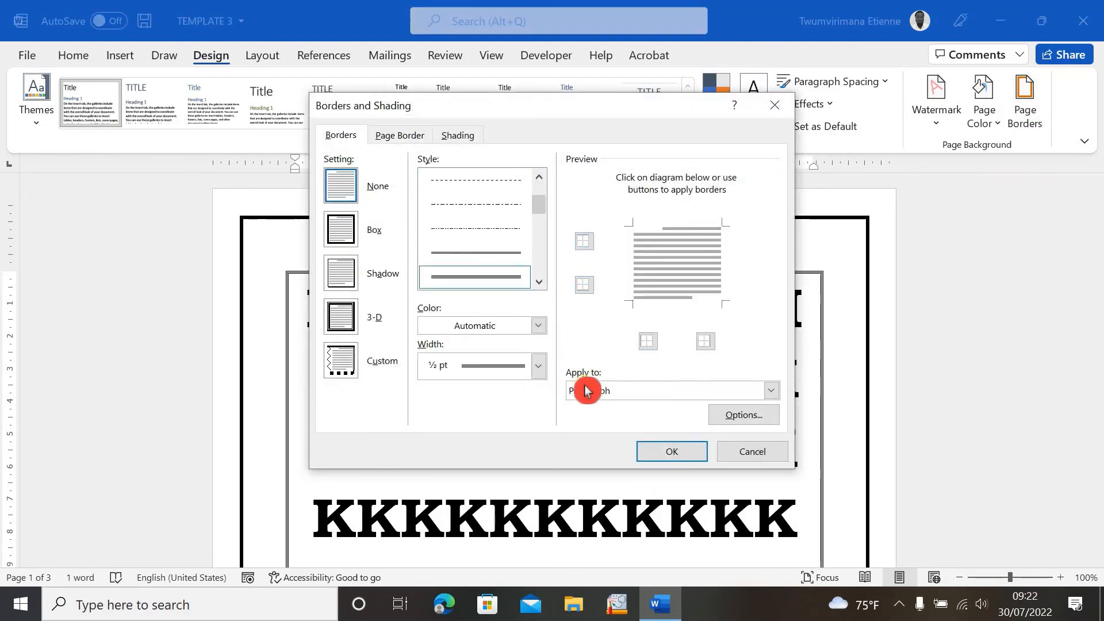
pyautogui.click(671, 454)
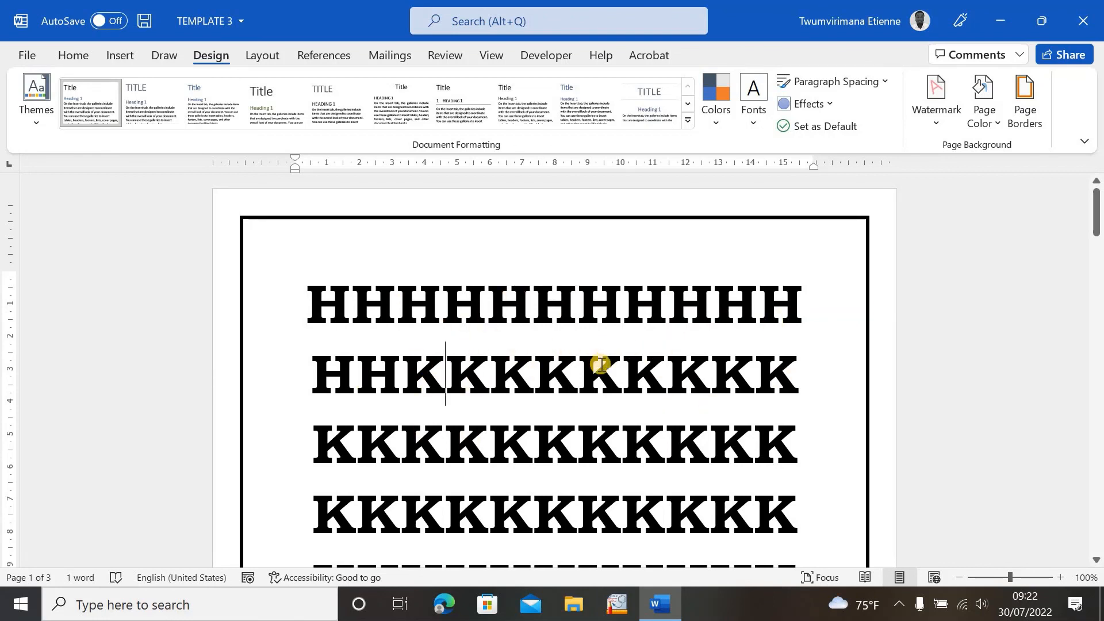
# - Scroll through all three pages to examine the page border applied to each page
pyautogui.moveTo(316, 303); pyautogui.dragTo(497, 250)
pyautogui.scroll(10, 469, 344)
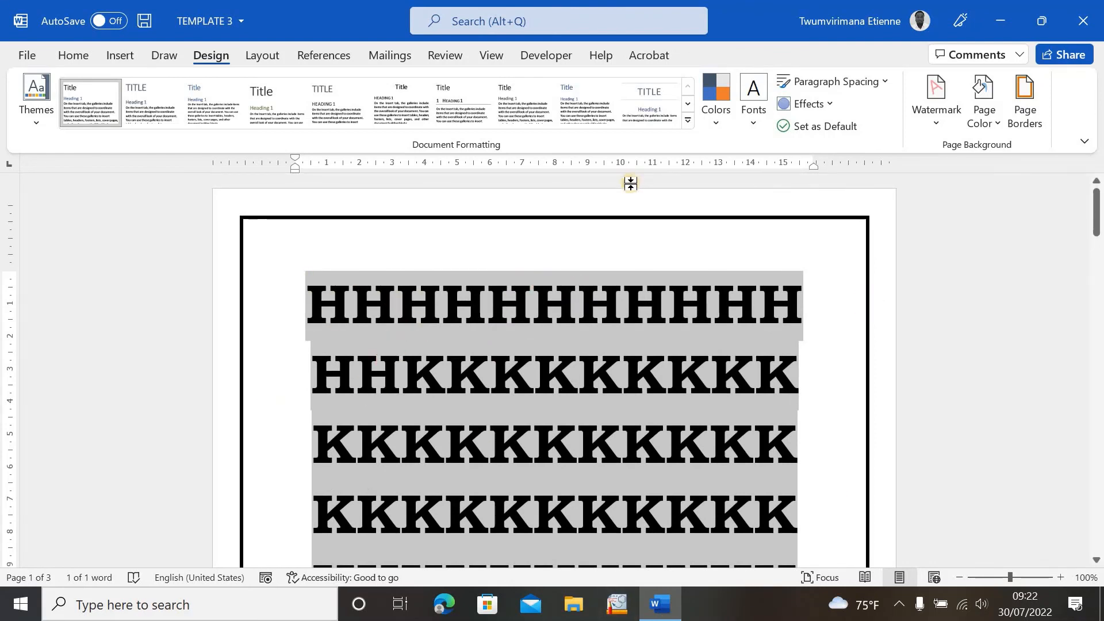
pyautogui.click(623, 252)
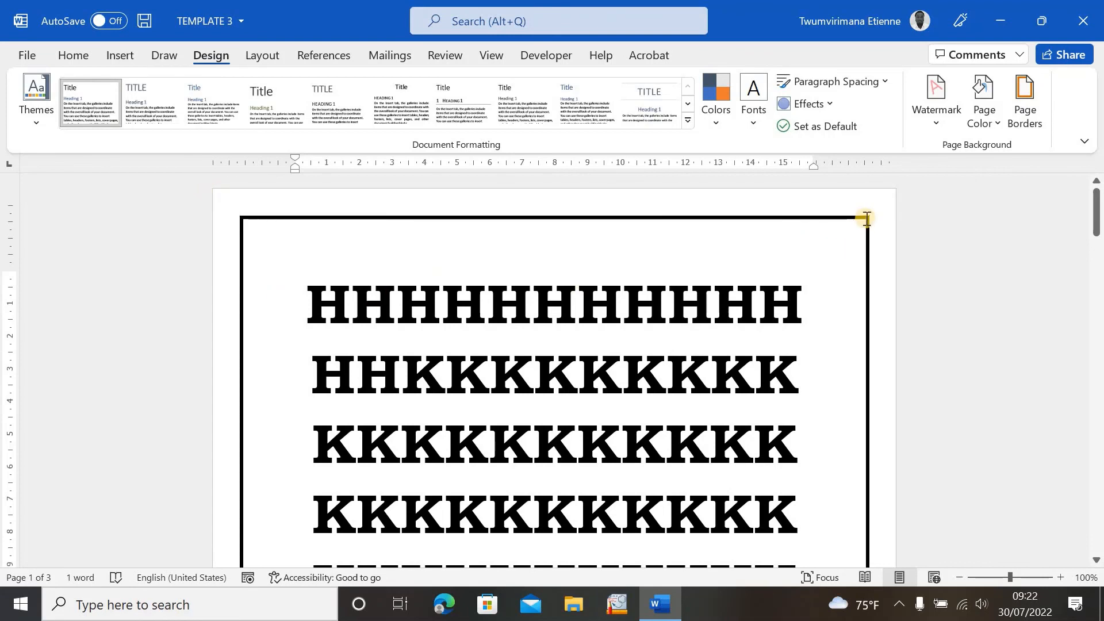
pyautogui.click(738, 364)
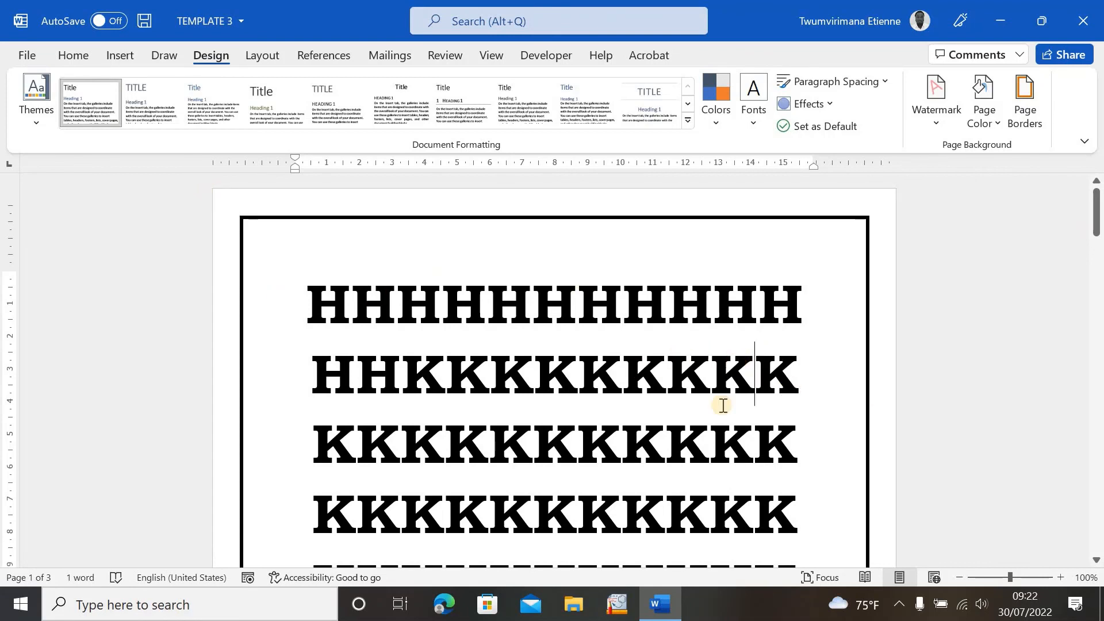
pyautogui.scroll(-10, 743, 391)
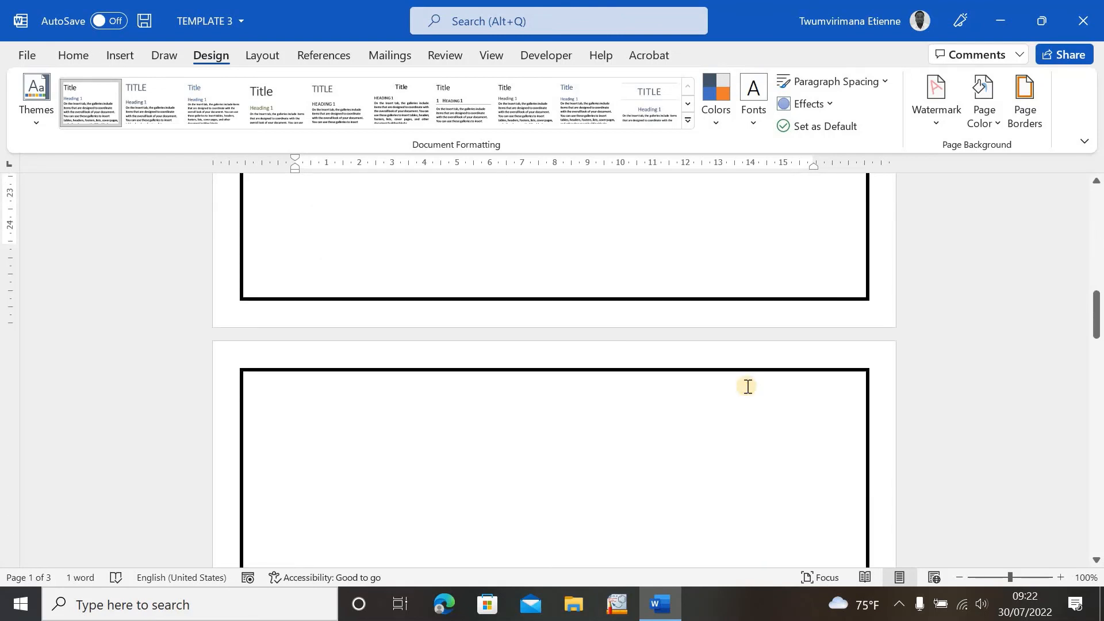
pyautogui.scroll(-15, 754, 384)
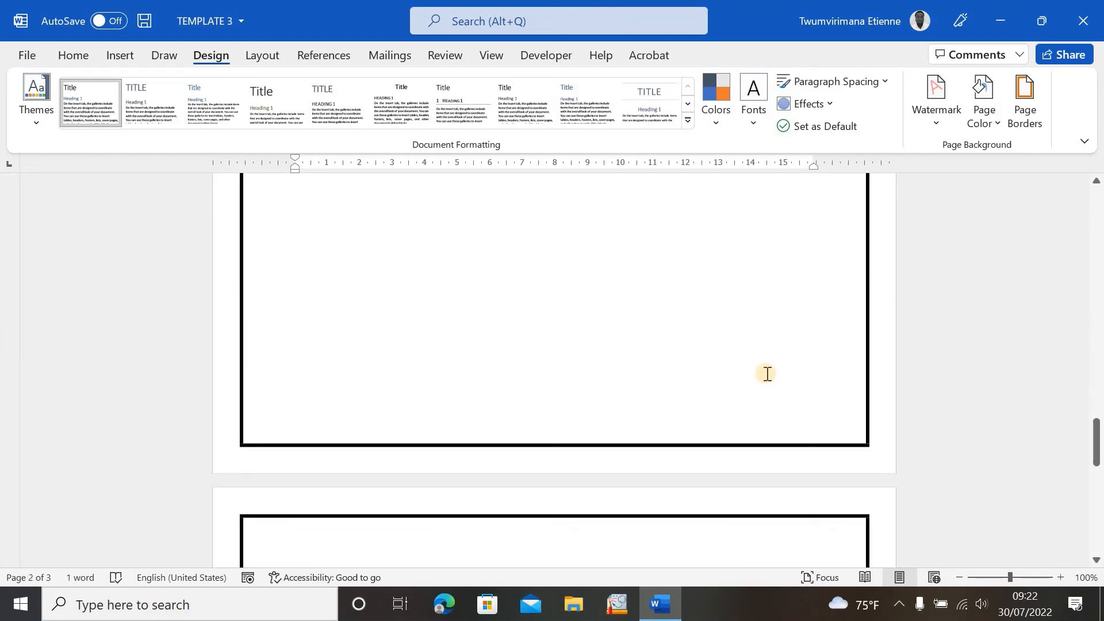
pyautogui.click(443, 95)
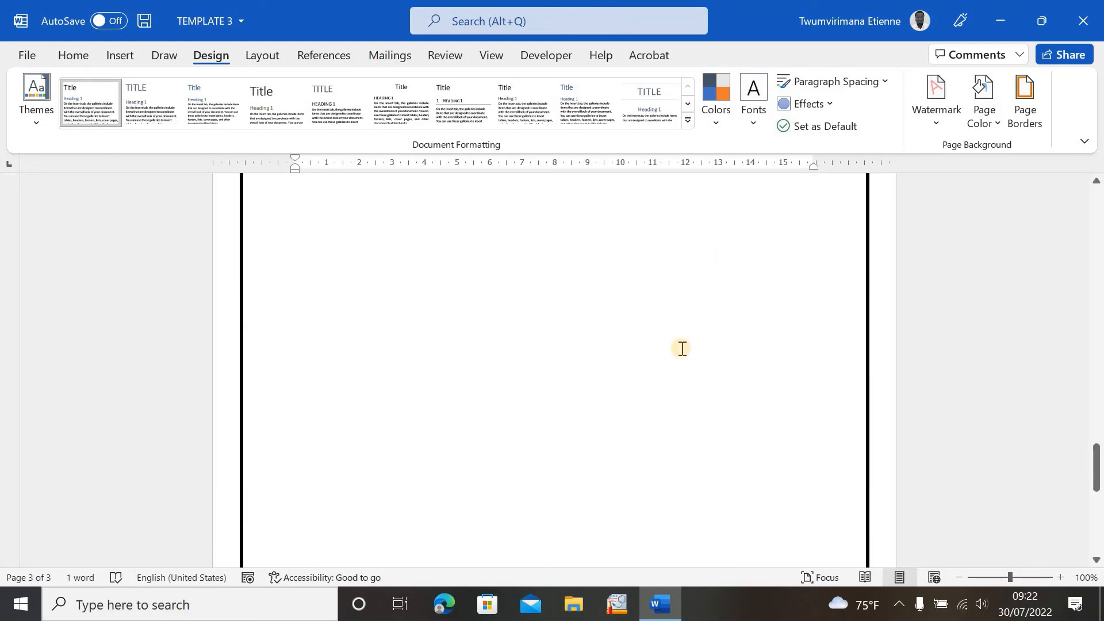
pyautogui.scroll(3, 675, 321)
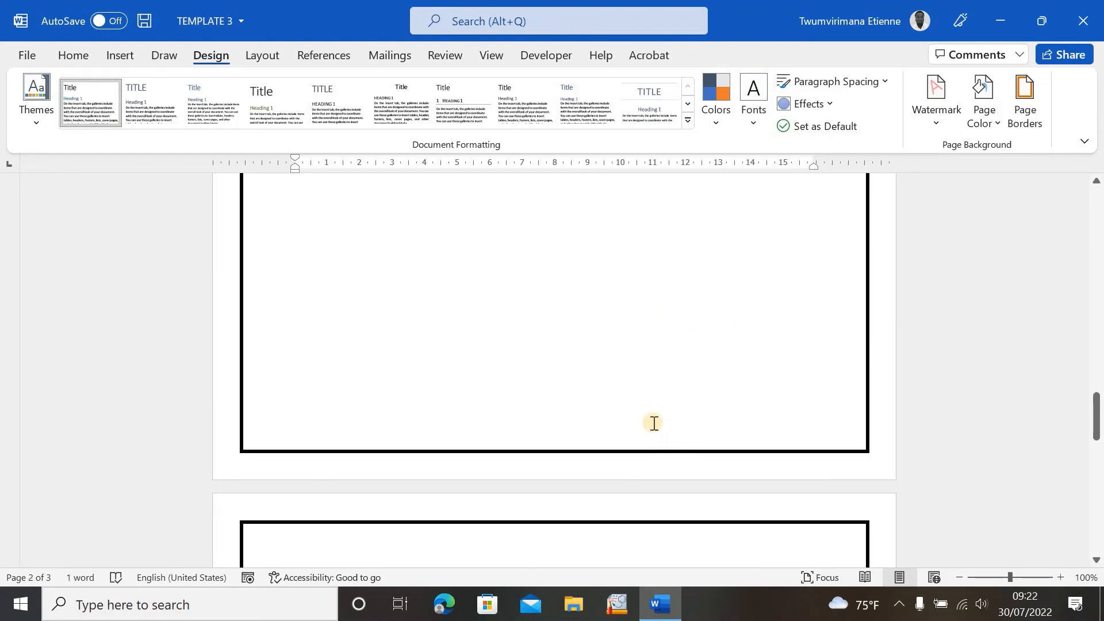
pyautogui.scroll(6, 704, 368)
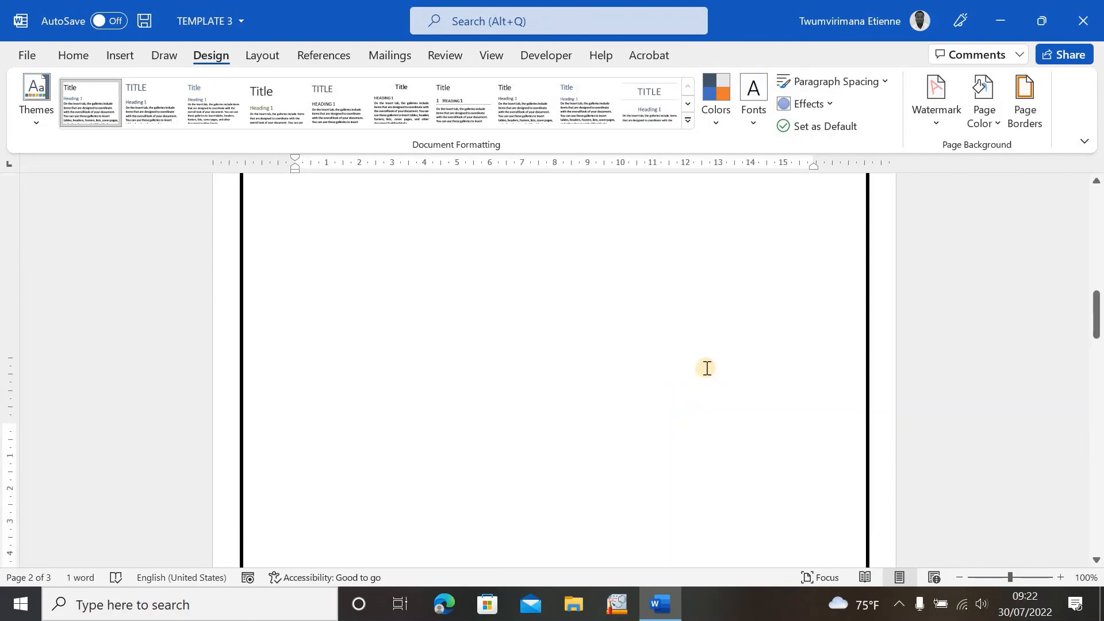